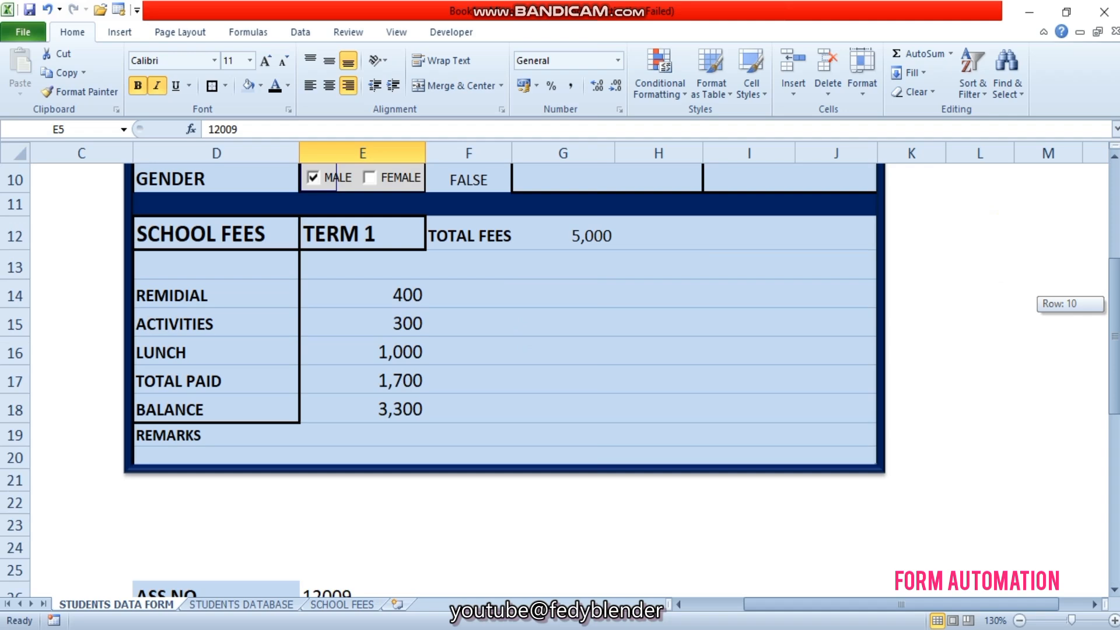
- Enter the class teacher's full name beside the C.TEACHER'S NAME label in cell I5
mouse_move(1114, 335)
mouse_down()
mouse_move(1114, 286)
mouse_move(1115, 322)
mouse_up()
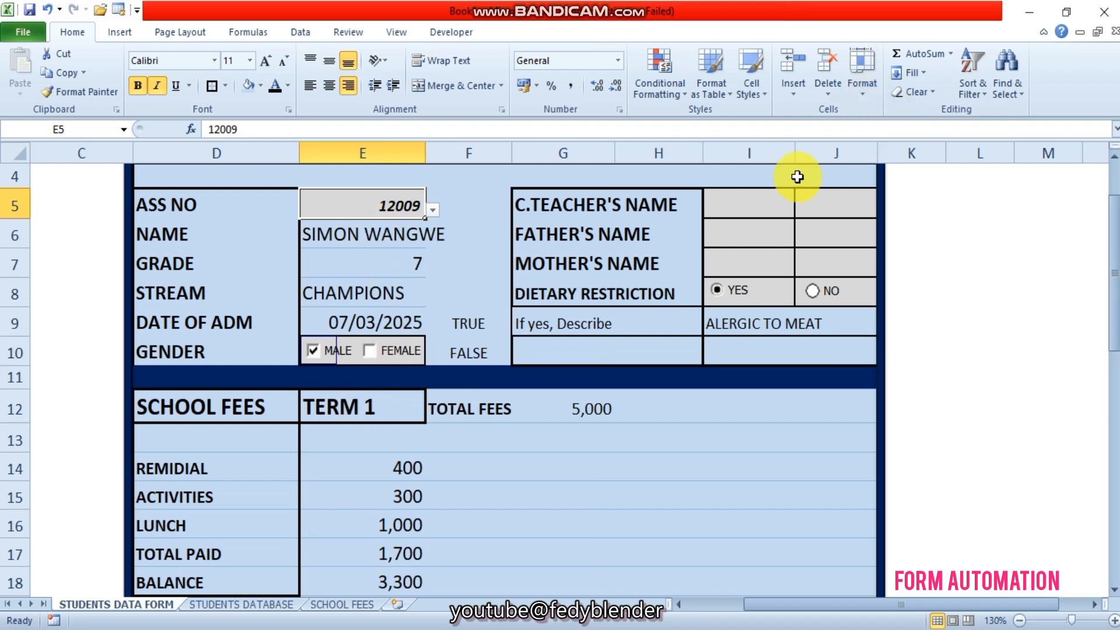
click(754, 203)
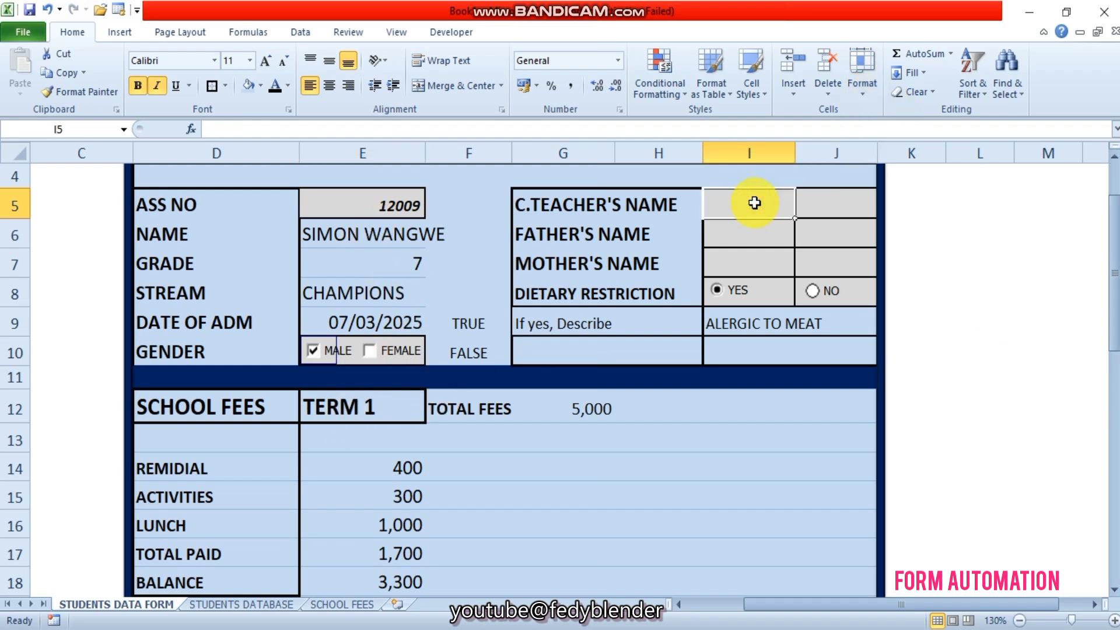
text(JA)
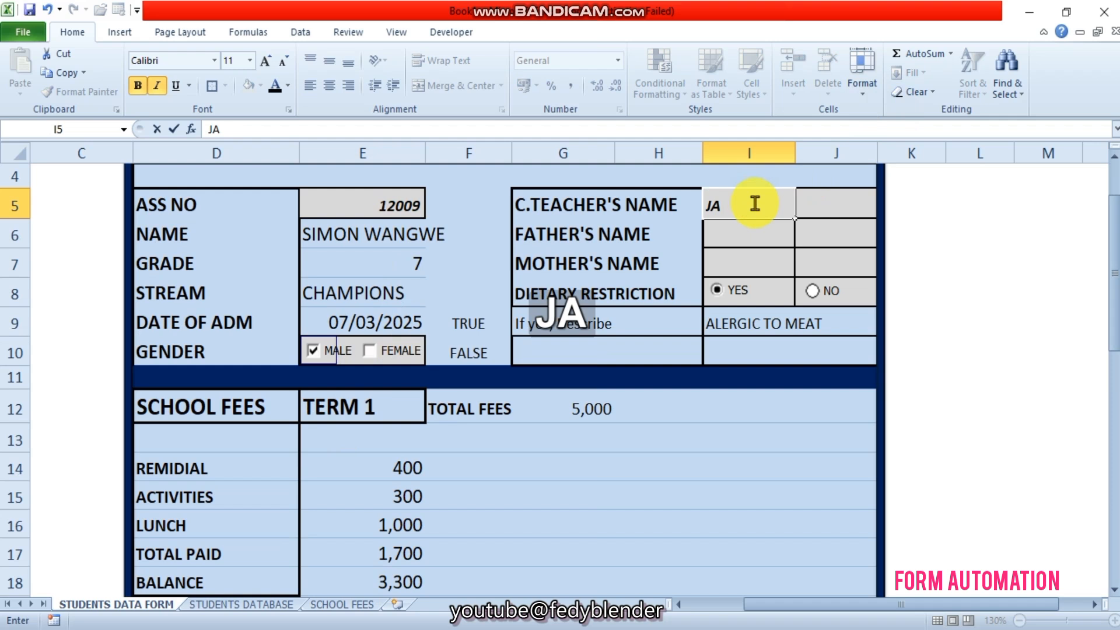
text(NET )
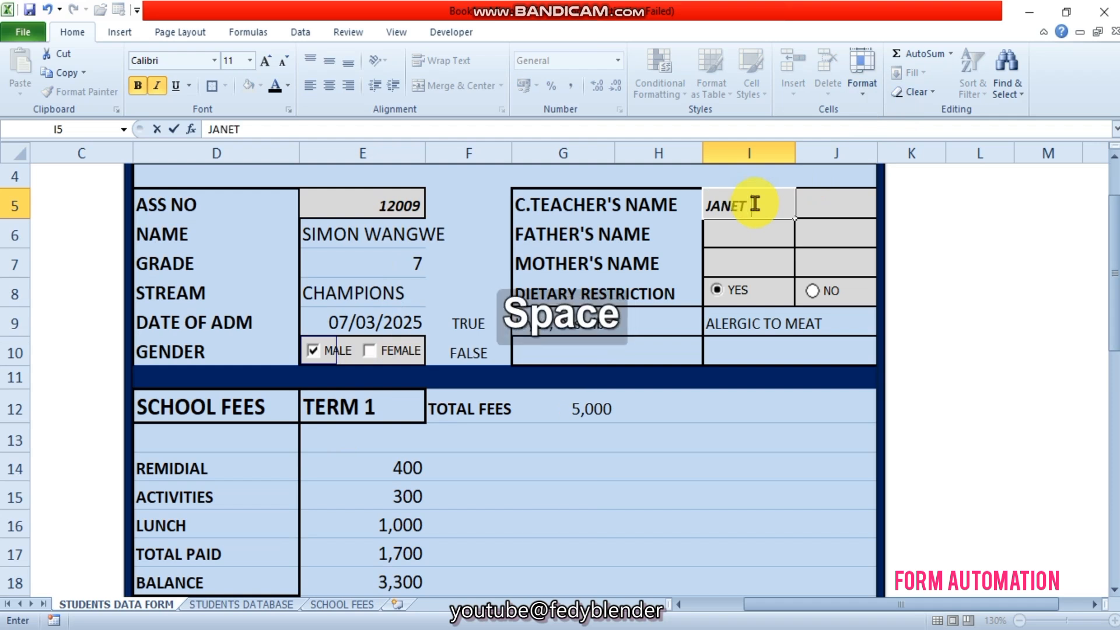
text(SI)
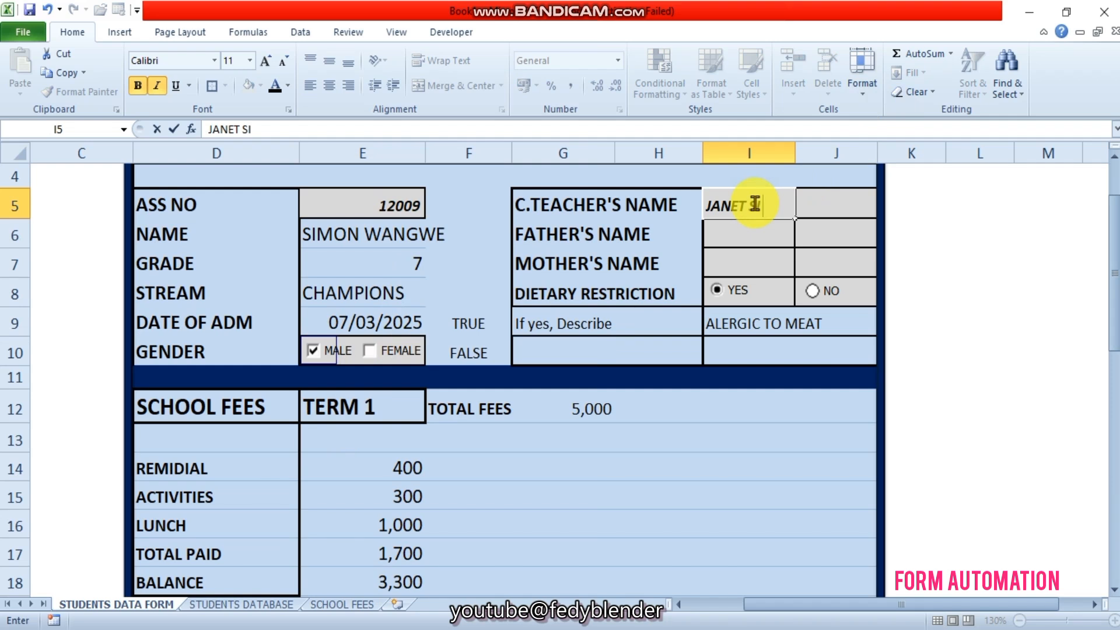
text(MI)
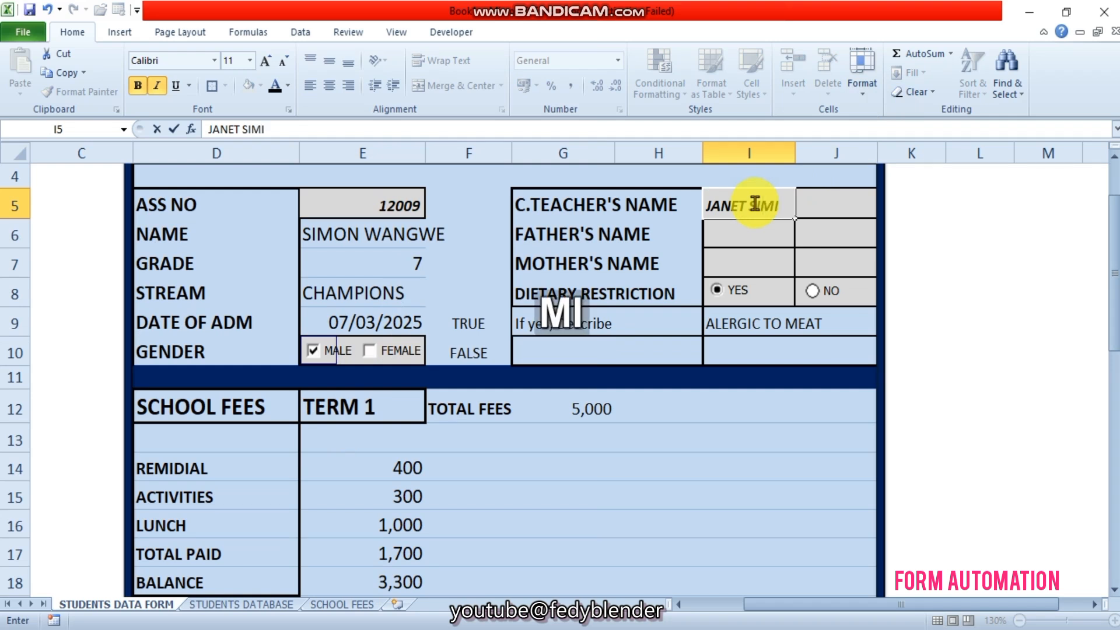
text(YU)
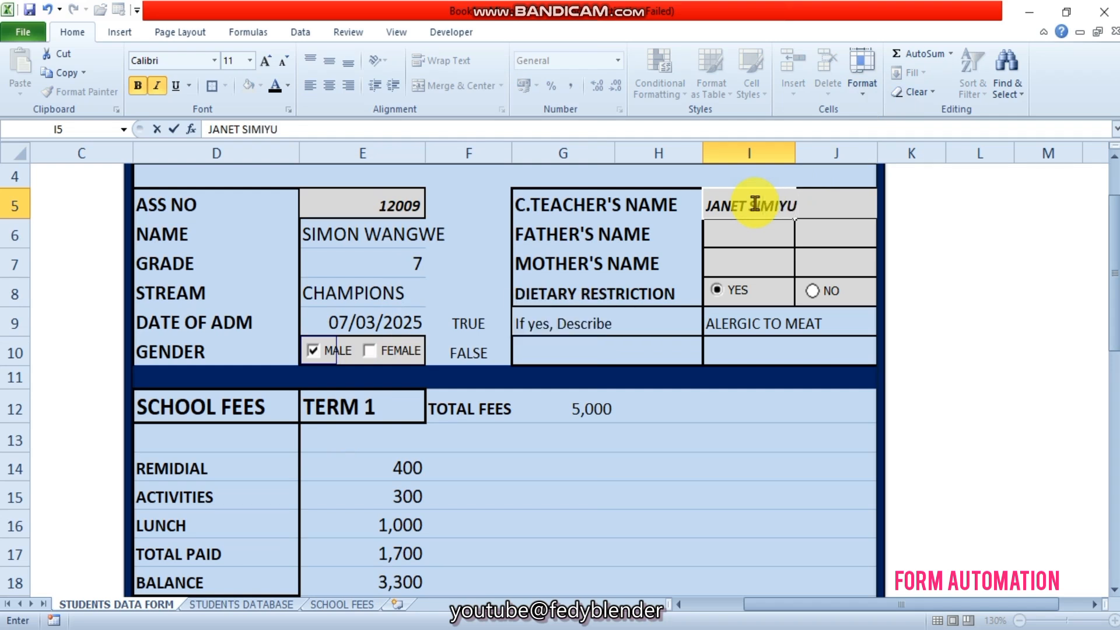
- Enter the father's full name beside the FATHER'S NAME label in cell I6
click(744, 235)
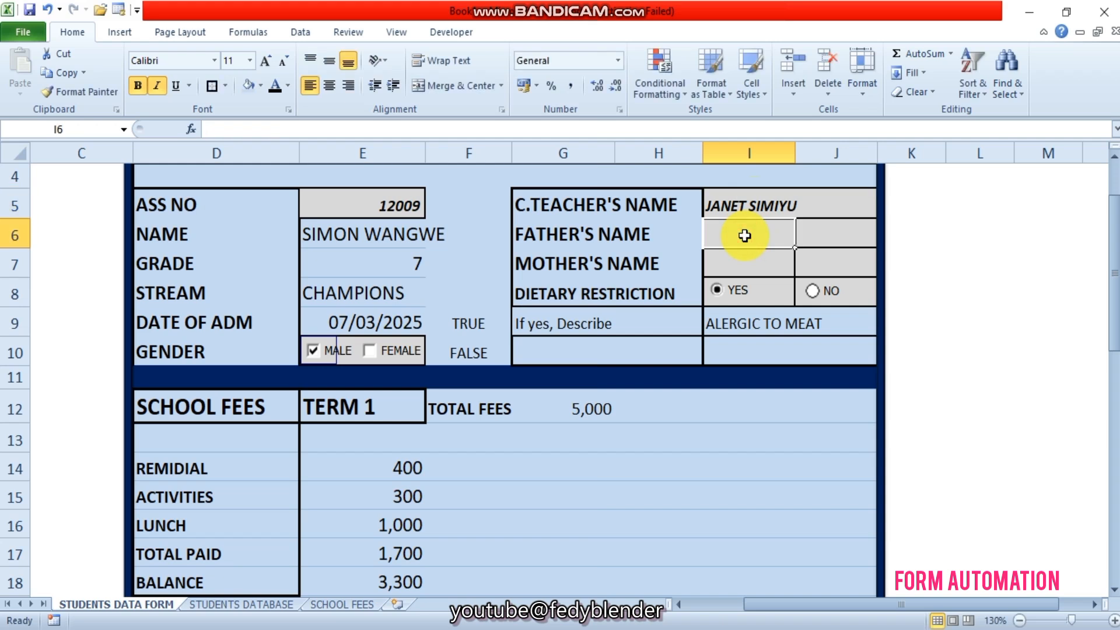
text(SOSTENE)
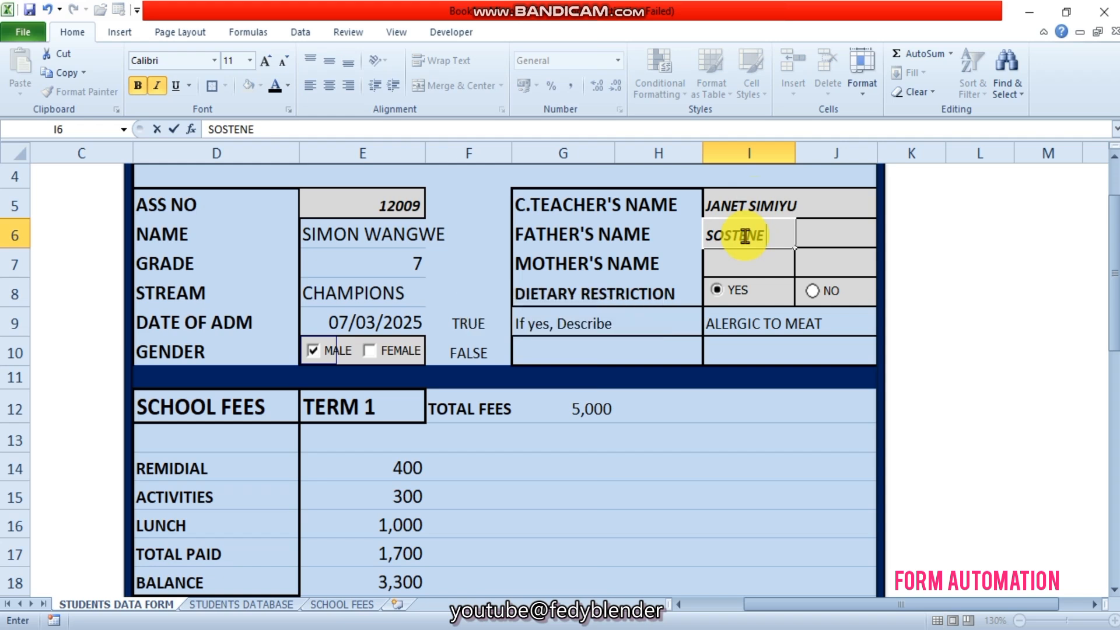
text( W)
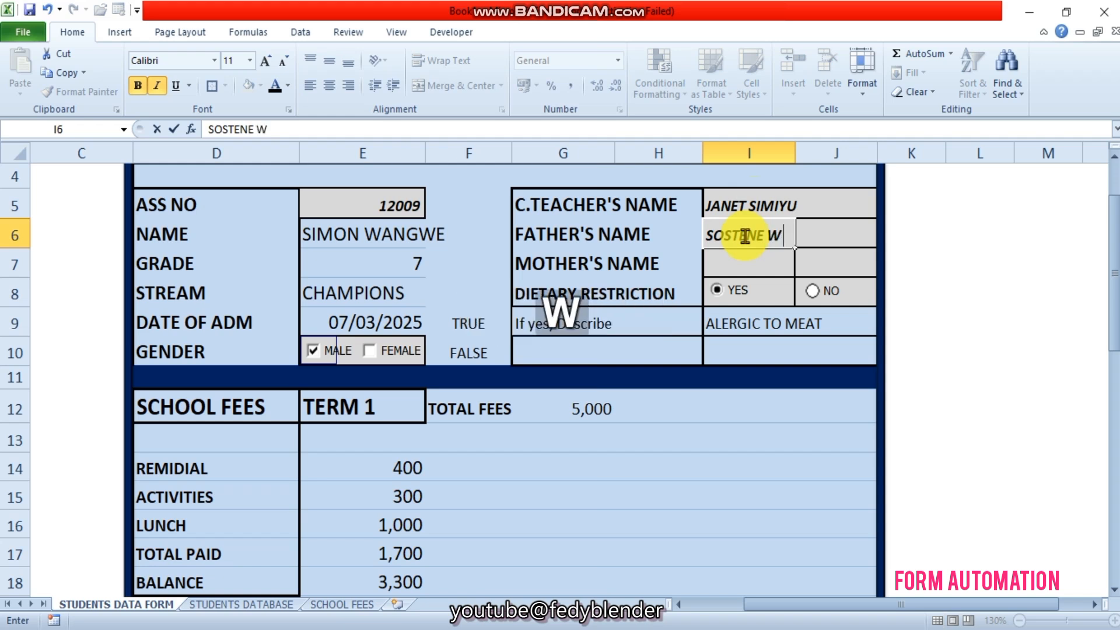
text(ANGWE)
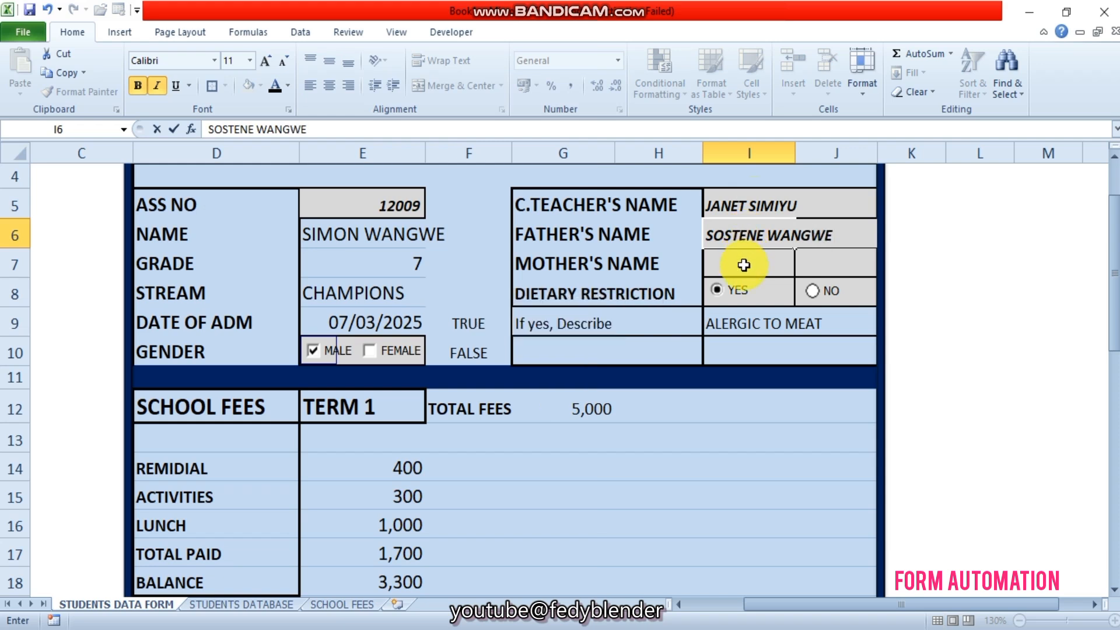
- Enter the mother's full name beside the MOTHER'S NAME label in cell I7
click(743, 262)
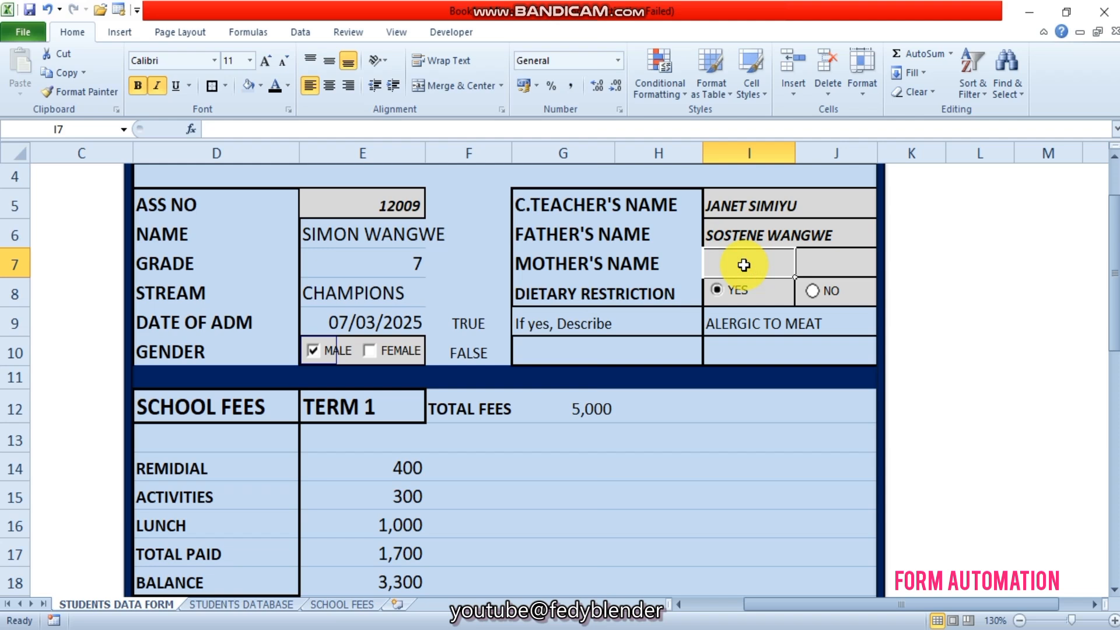
text(JAEL)
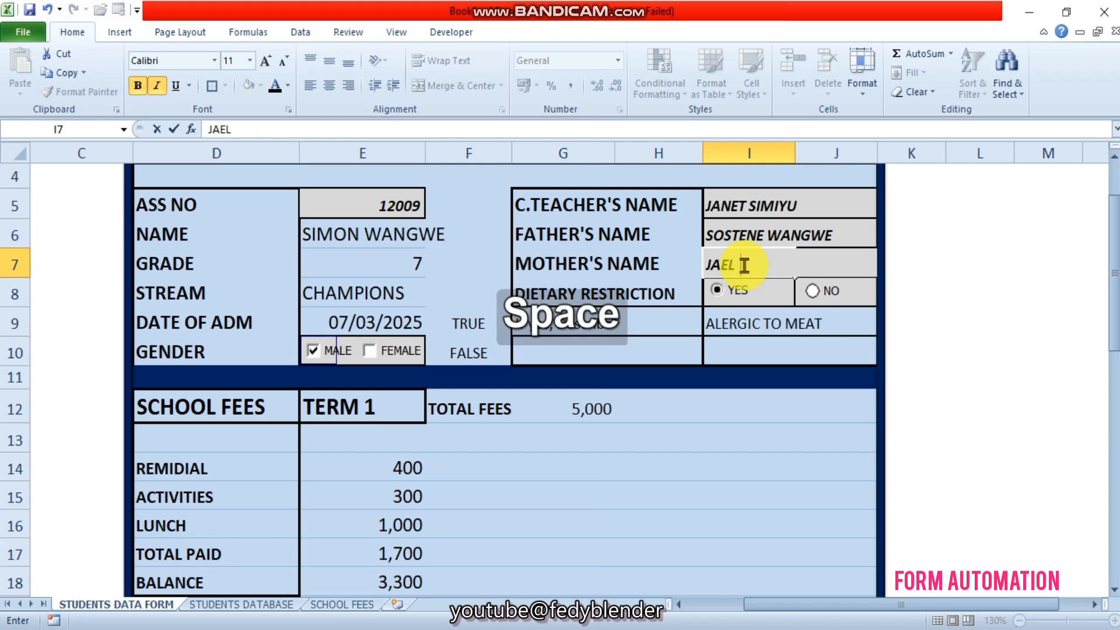
text( WANG)
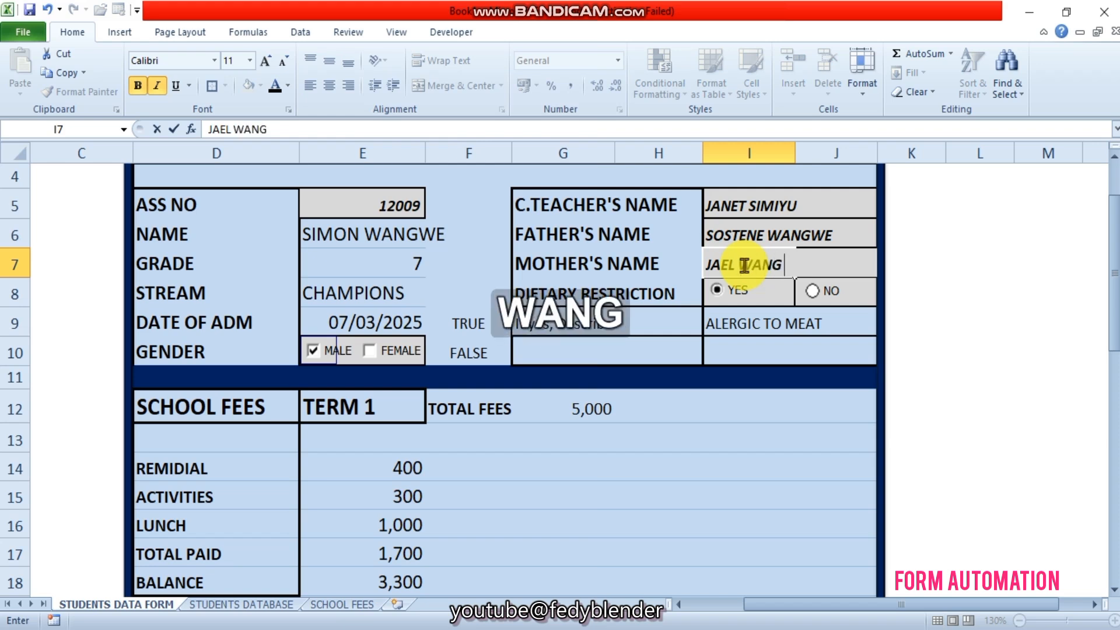
text(WE)
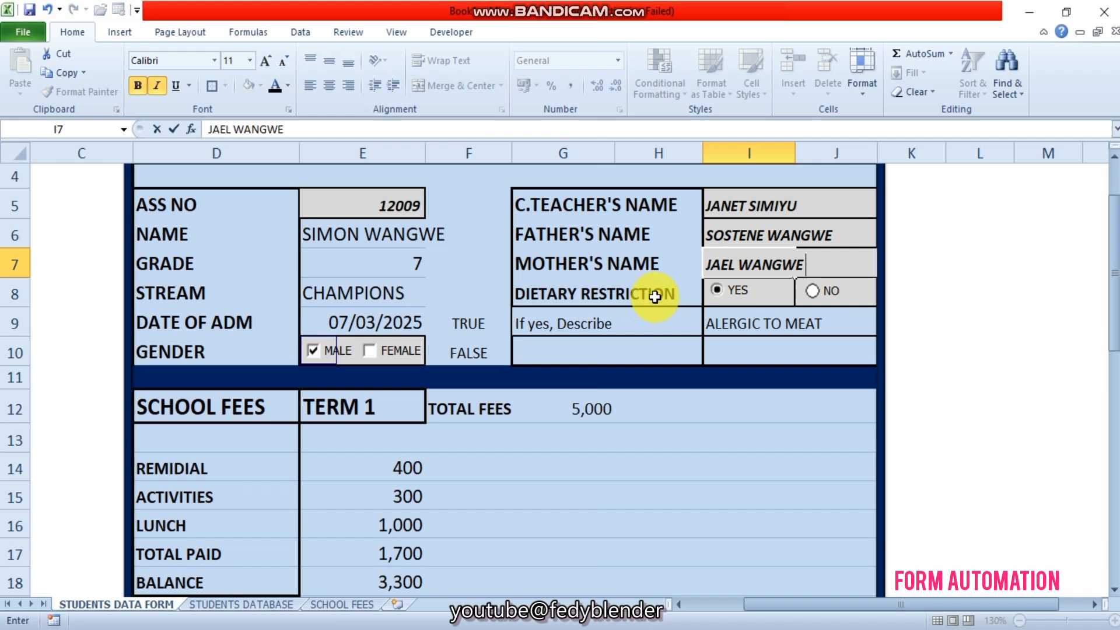
- Switch the dietary restriction option to NO and back to YES to test the description prompt
click(718, 296)
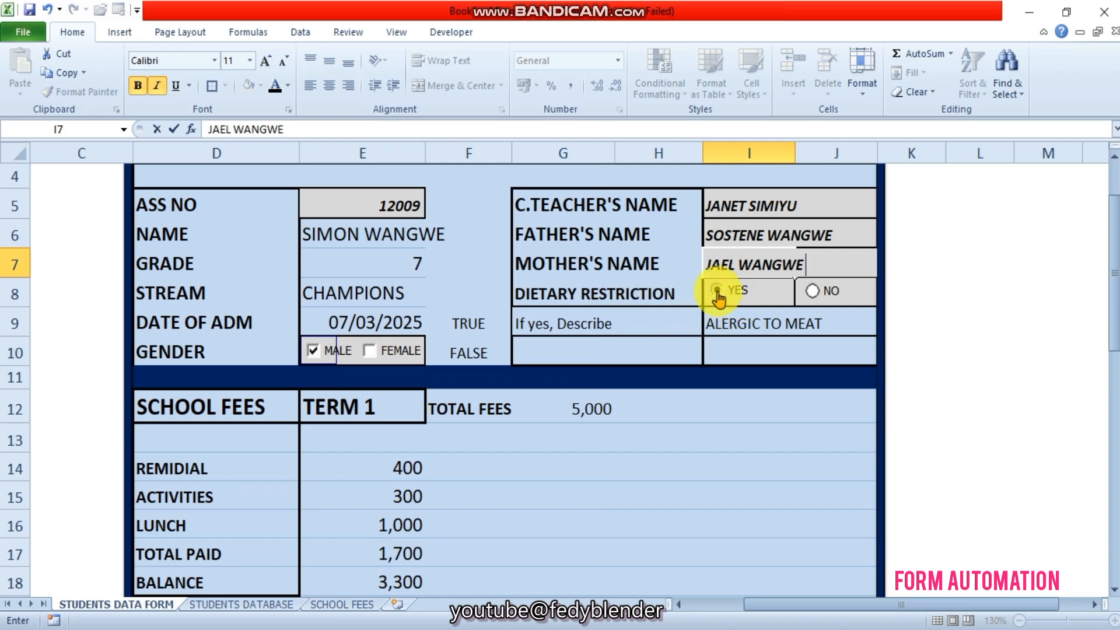
click(813, 295)
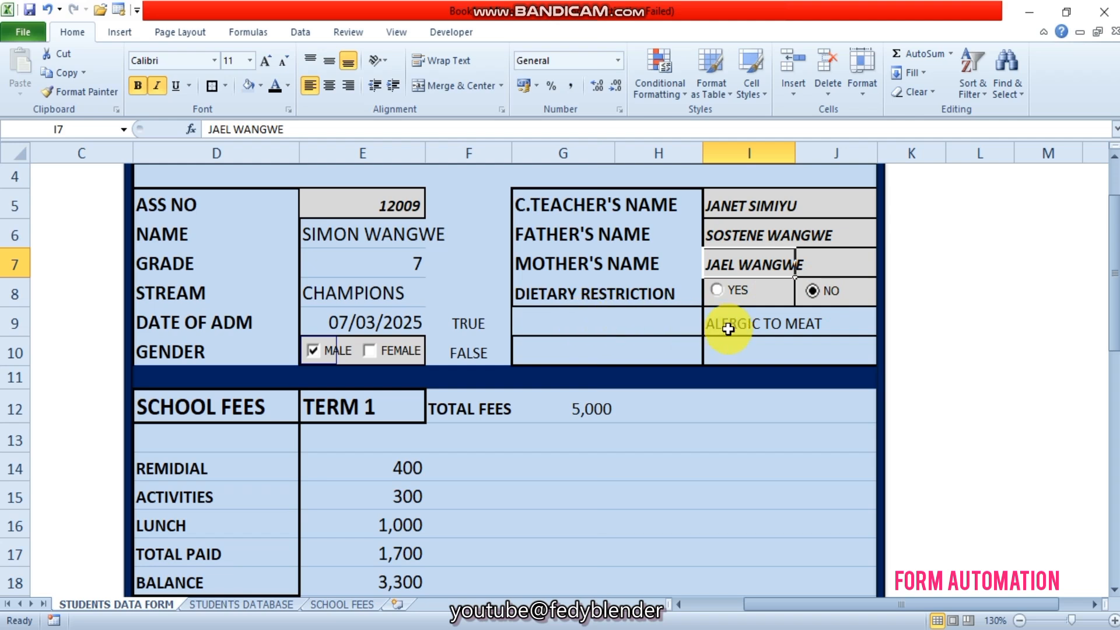
click(720, 294)
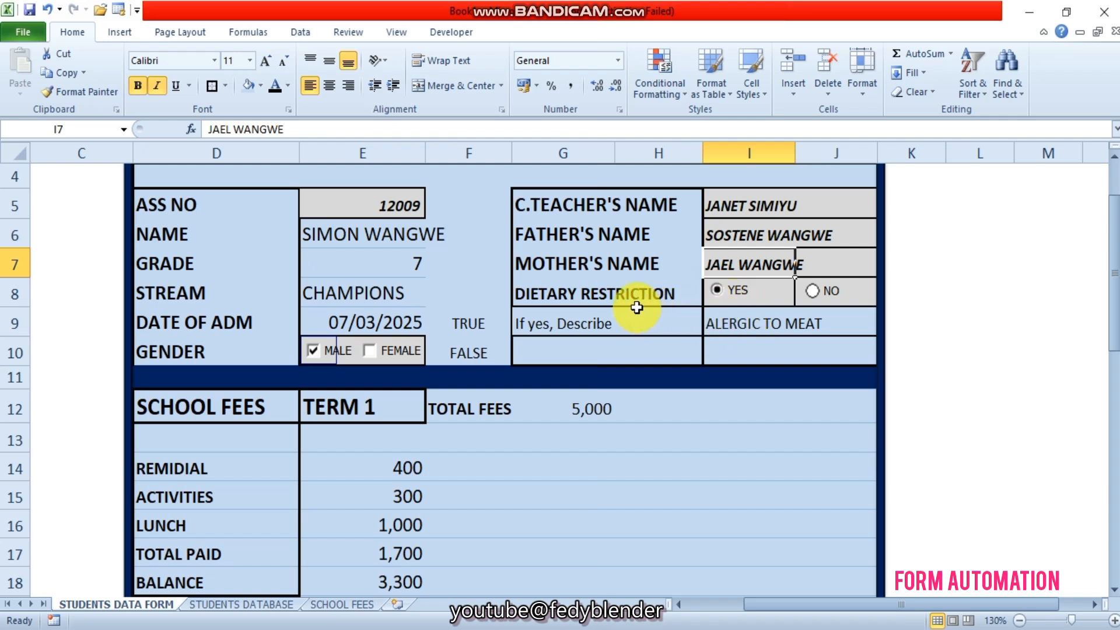
- Replace the dietary restriction description in cell I9 with ALLERGIC TO COLD
click(738, 322)
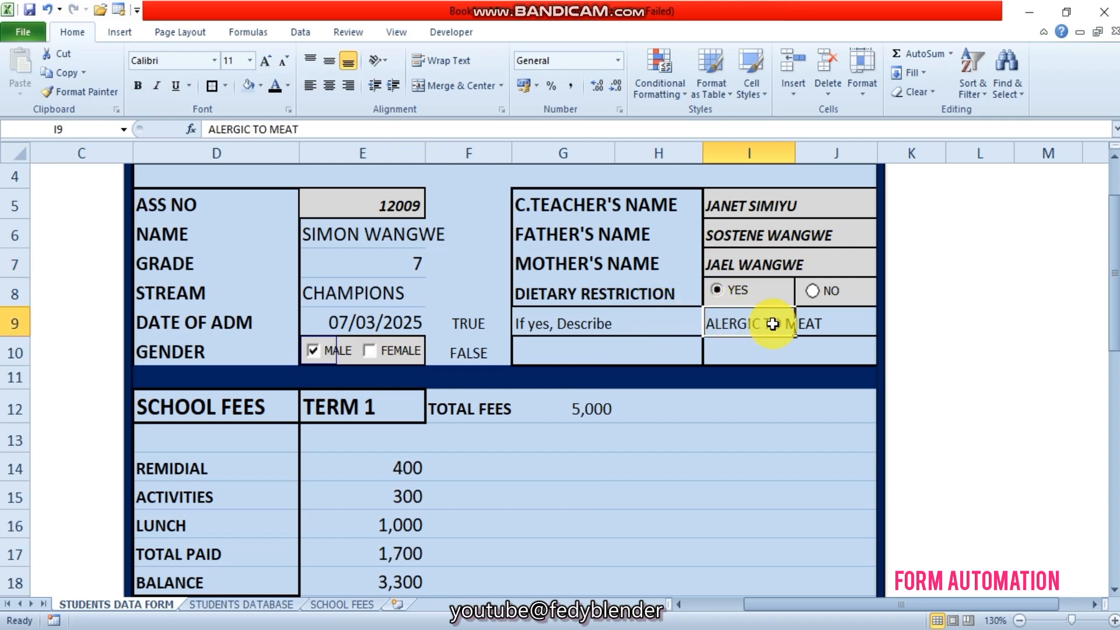
double_click(739, 322)
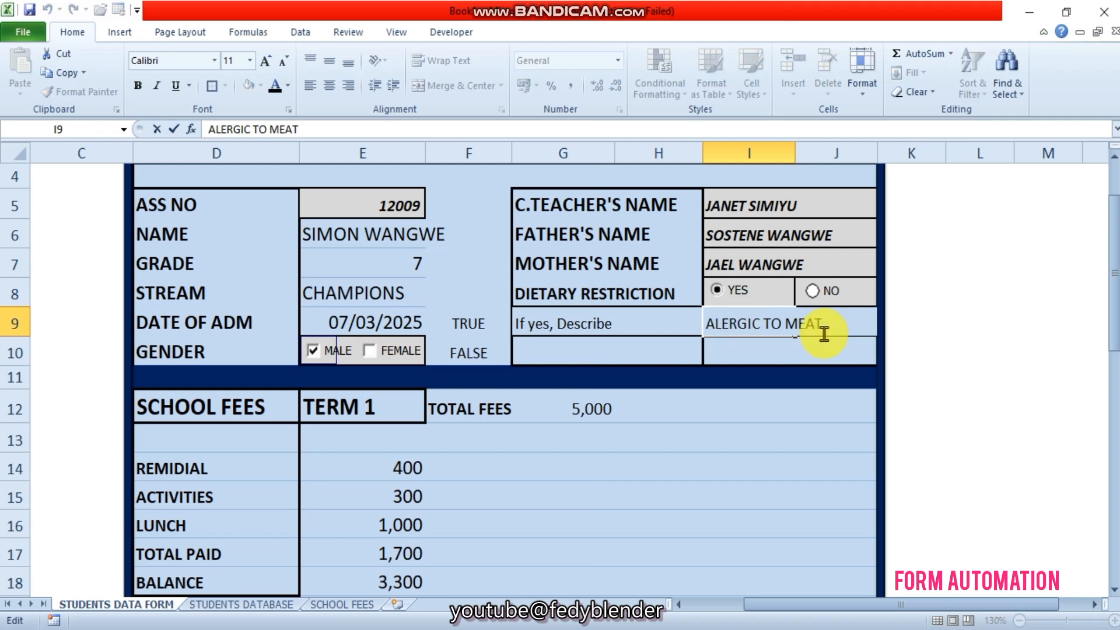
key(BackSpace)
key(BackSpace)
key(BackSpace)
key(BackSpace)
key(BackSpace)
key(BackSpace)
key(BackSpace)
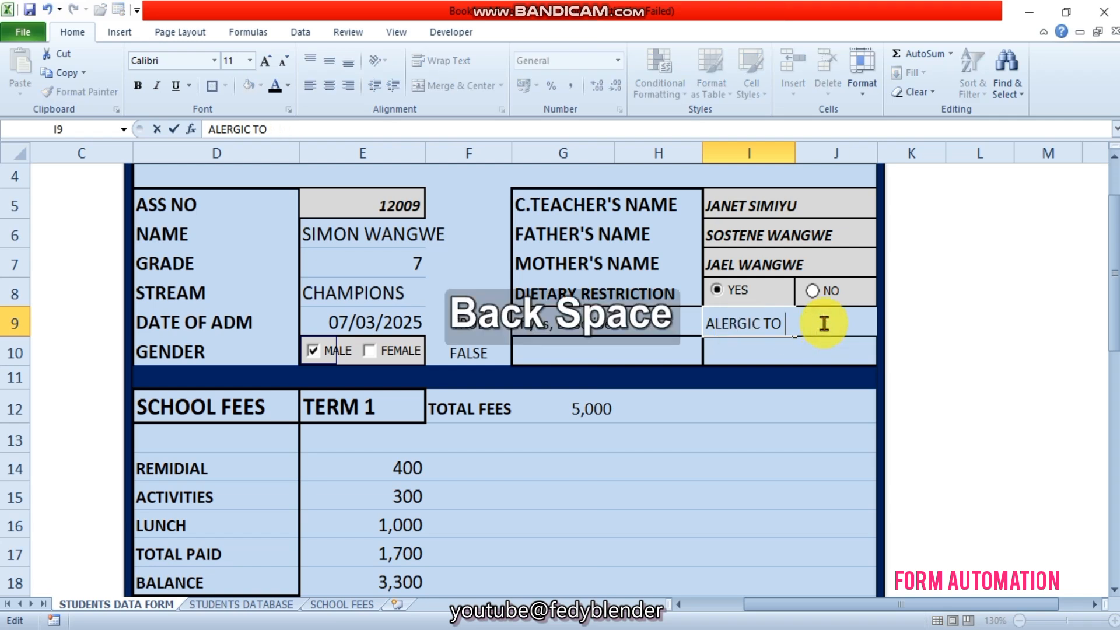
key(BackSpace)
key(BackSpace)
key(BackSpace)
key(BackSpace)
key(BackSpace)
key(BackSpace)
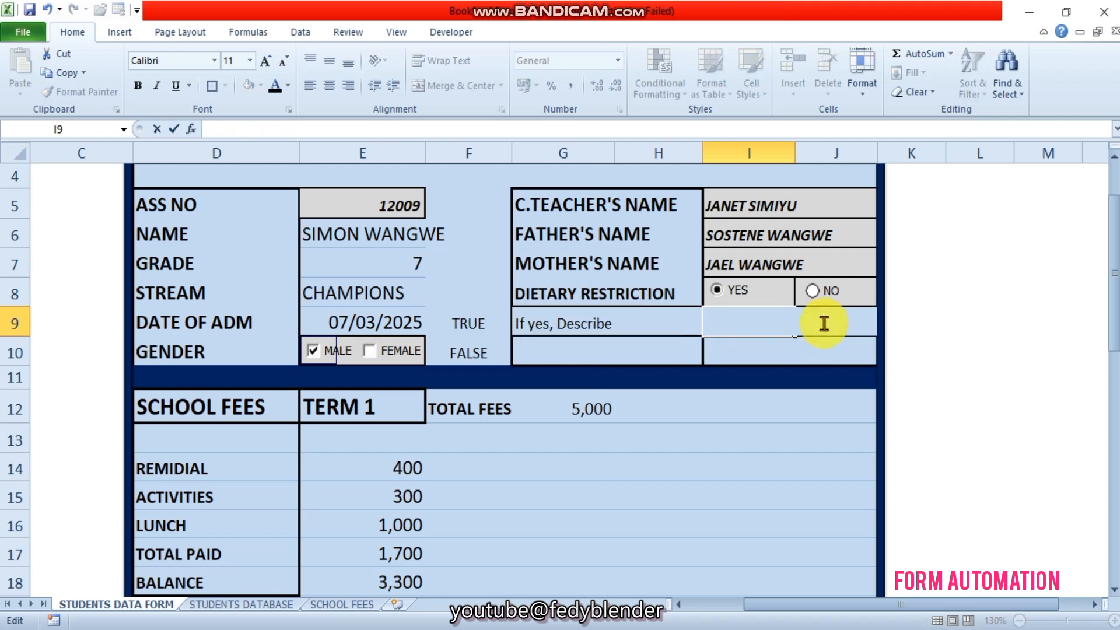
text(AL)
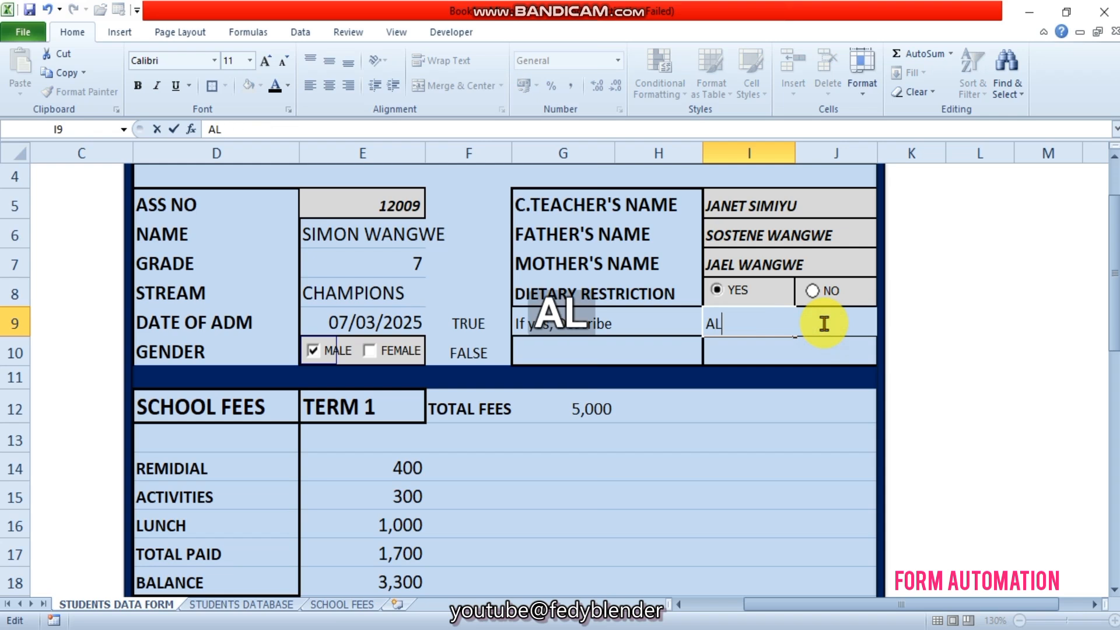
text(LERG)
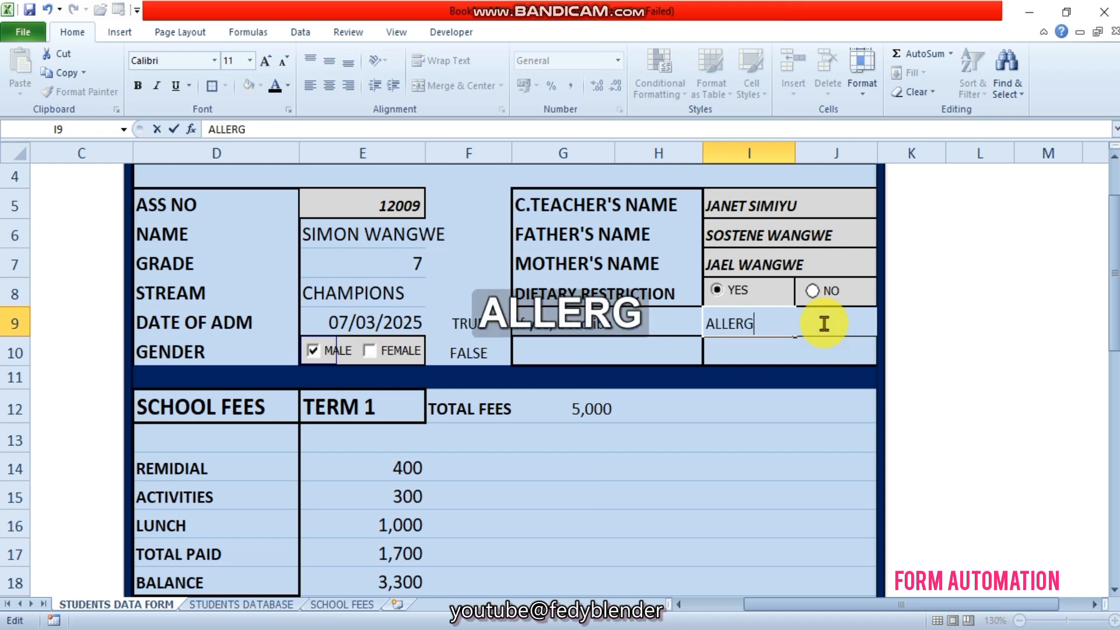
text(IC )
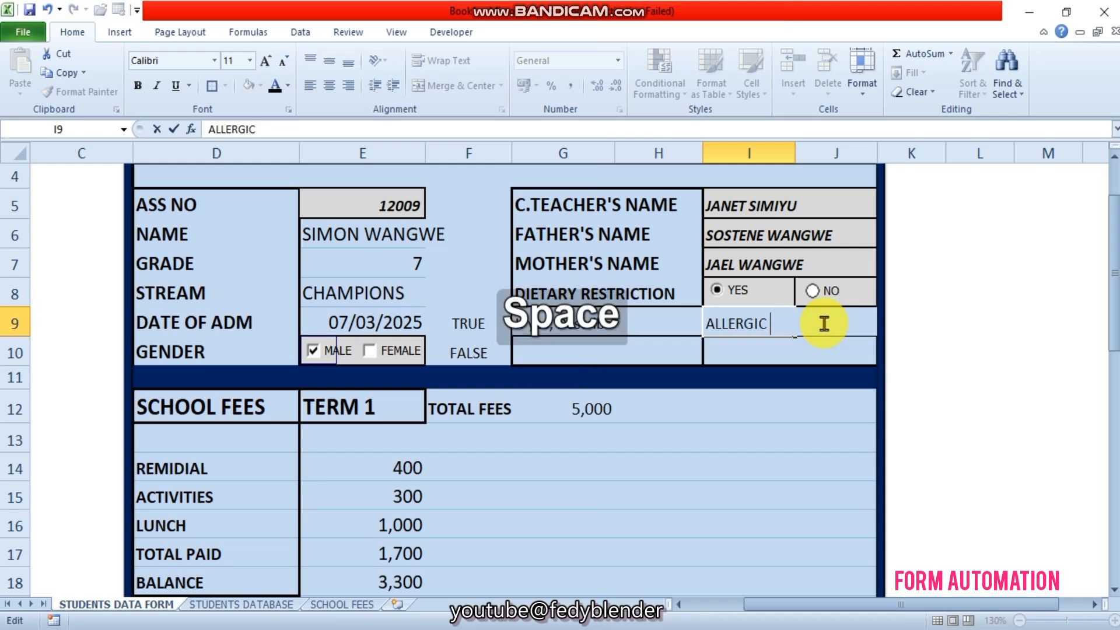
text(TO COL)
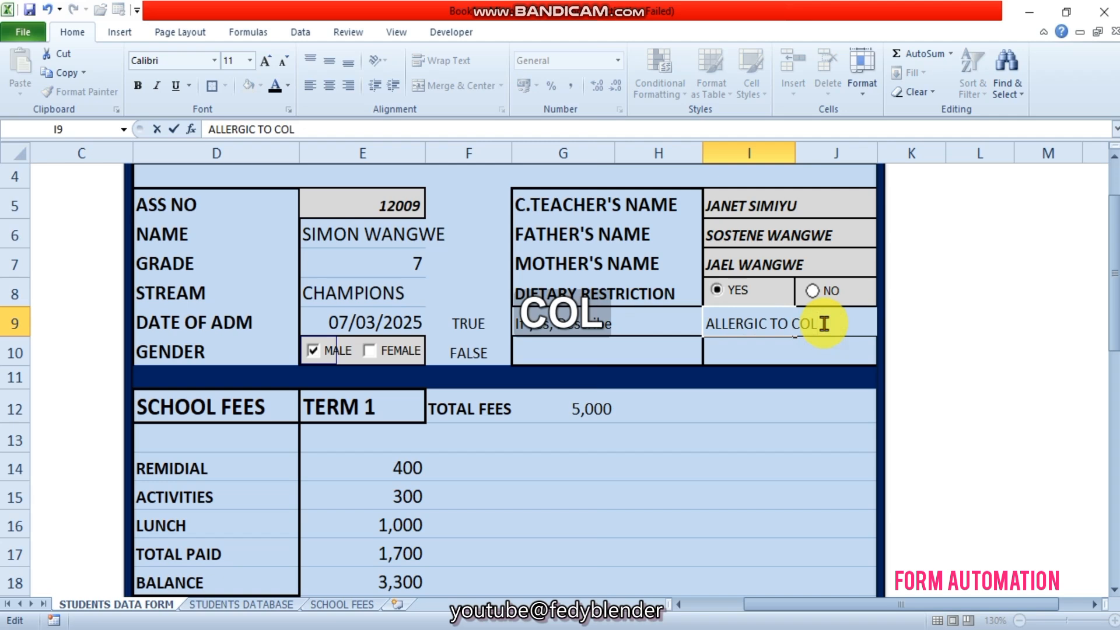
text(D)
click(781, 379)
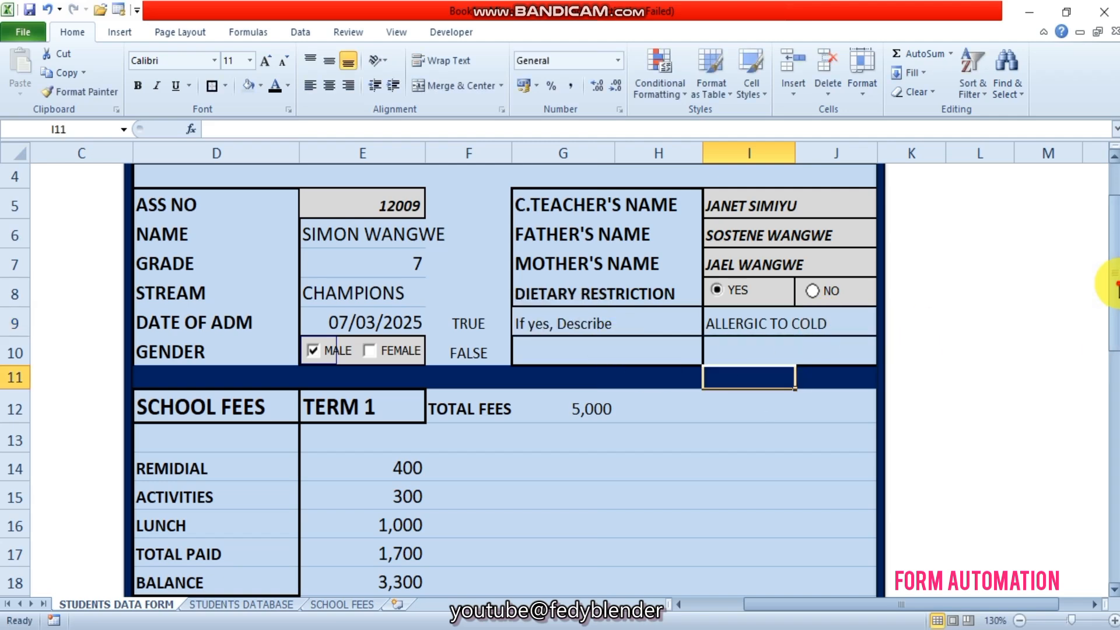
- Test the gender checkboxes against linked cells F9 and F10 by toggling FEMALE and MALE, leaving only MALE ticked
drag(1117, 284, 1116, 498)
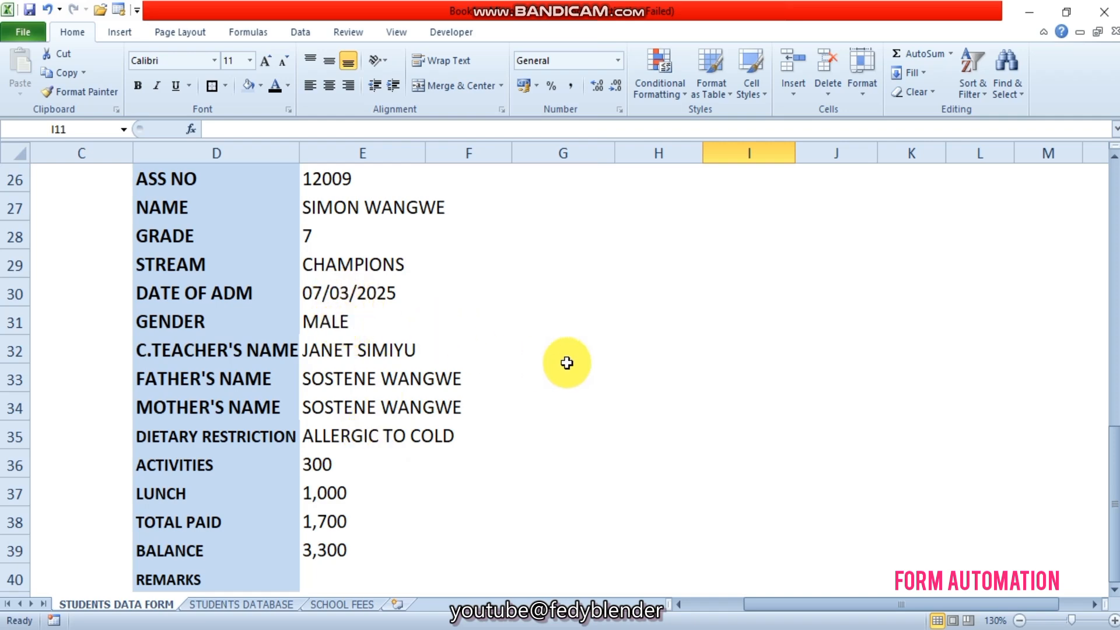
drag(1114, 453, 1115, 255)
click(475, 302)
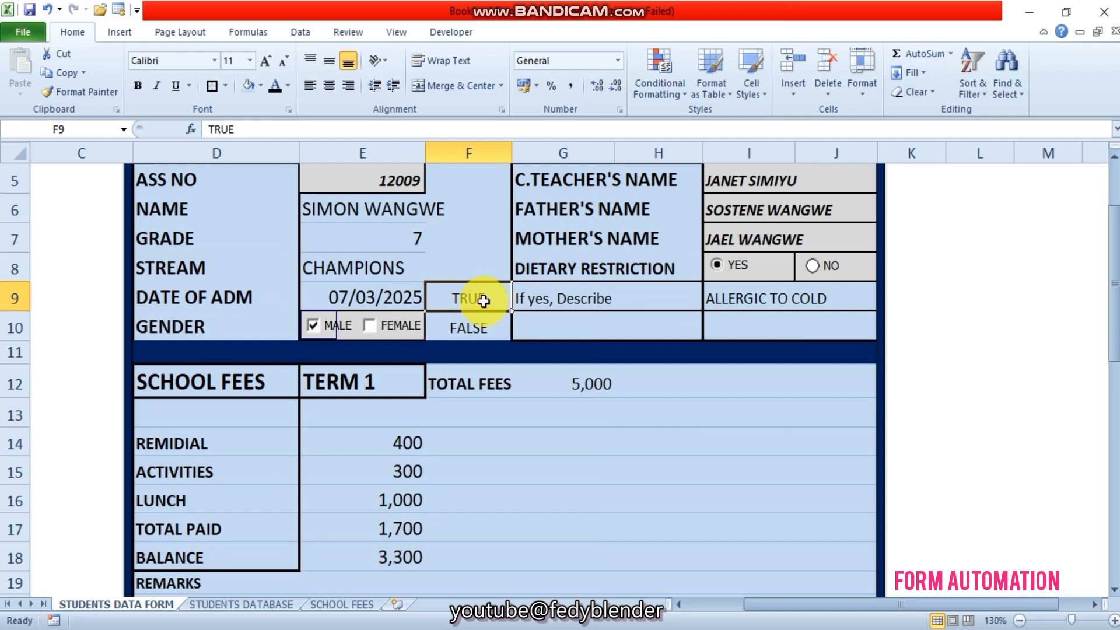
click(375, 330)
click(376, 331)
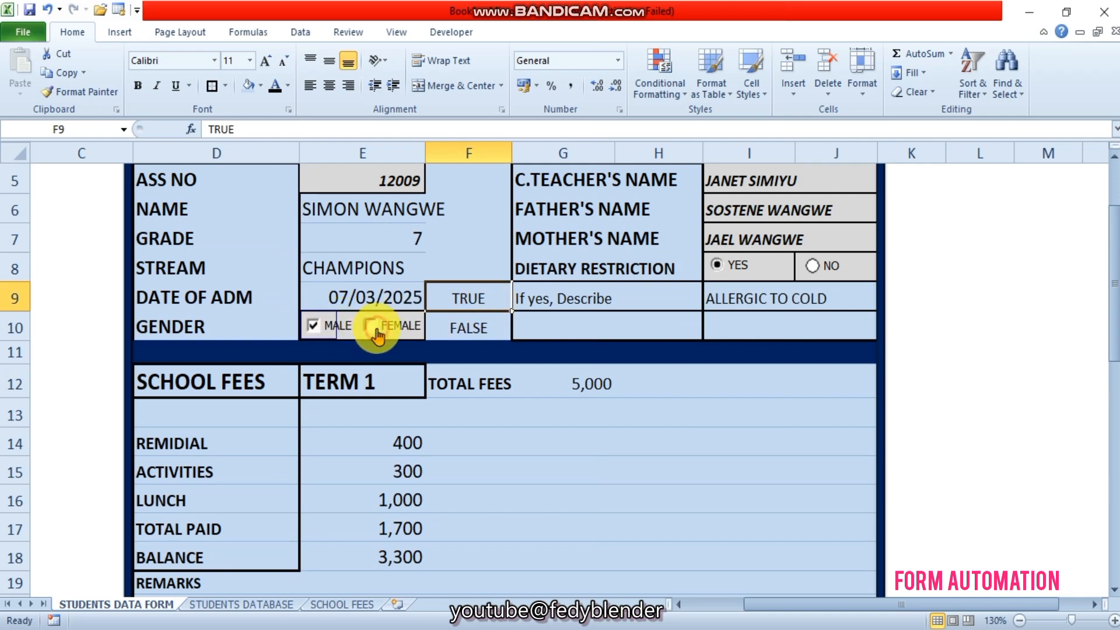
click(312, 326)
click(312, 327)
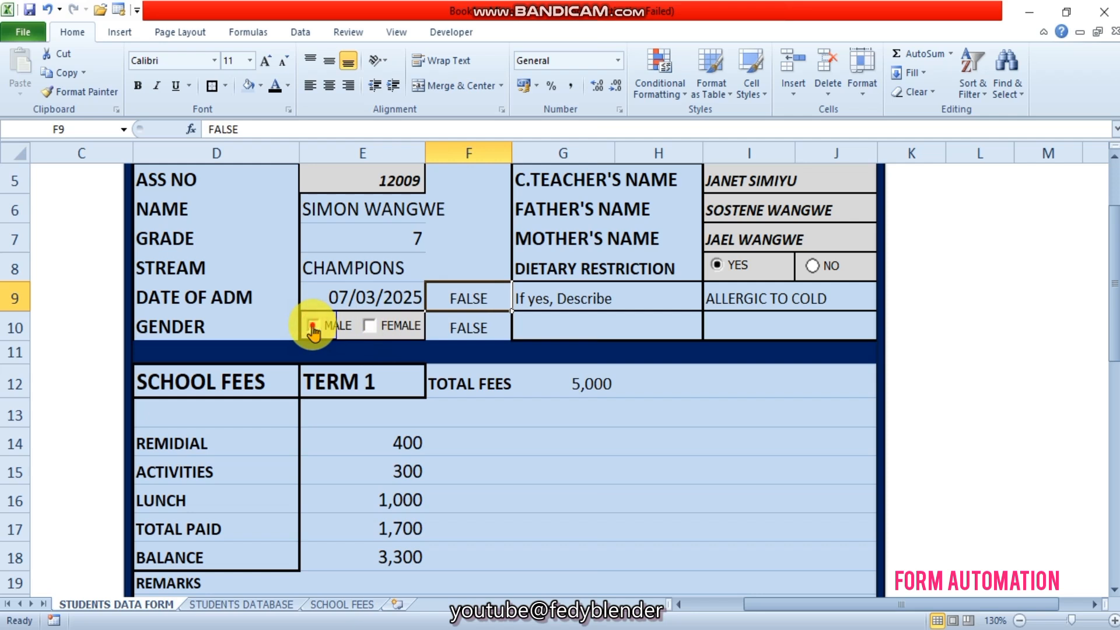
click(313, 327)
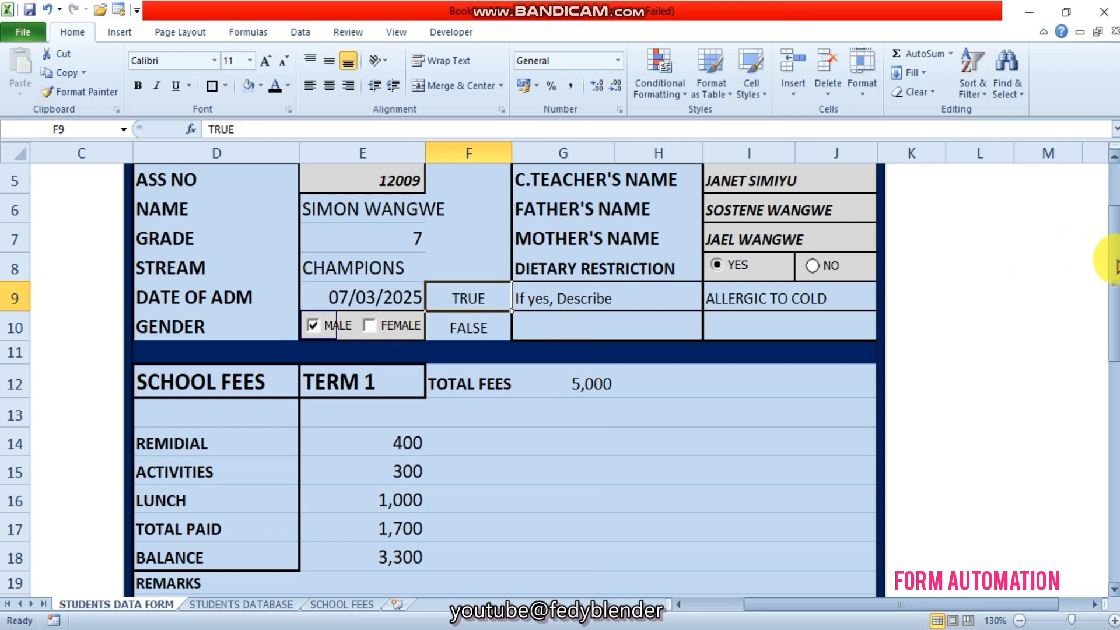
- Examine the linked cells F9:F10 and the GENDER formula in summary cell E31
drag(486, 305, 487, 332)
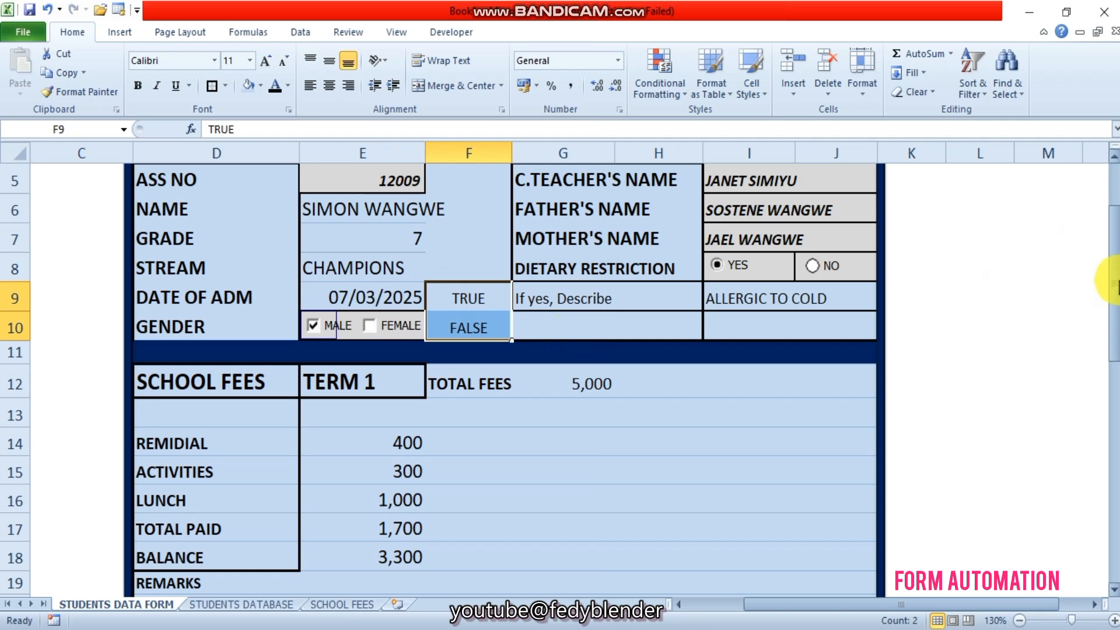
drag(1113, 286, 1100, 484)
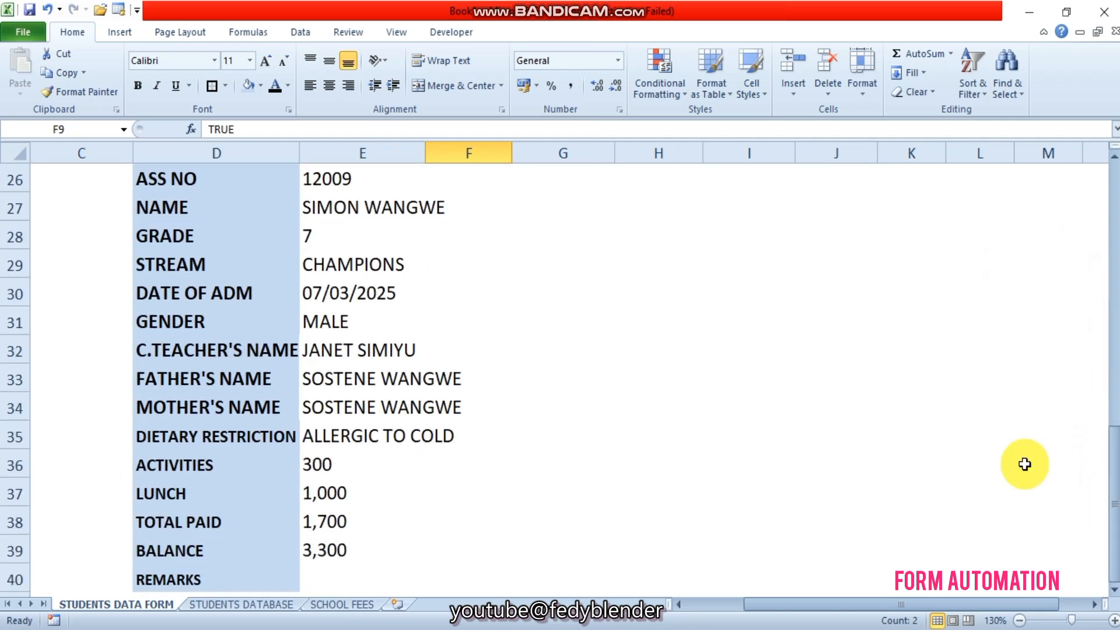
click(330, 322)
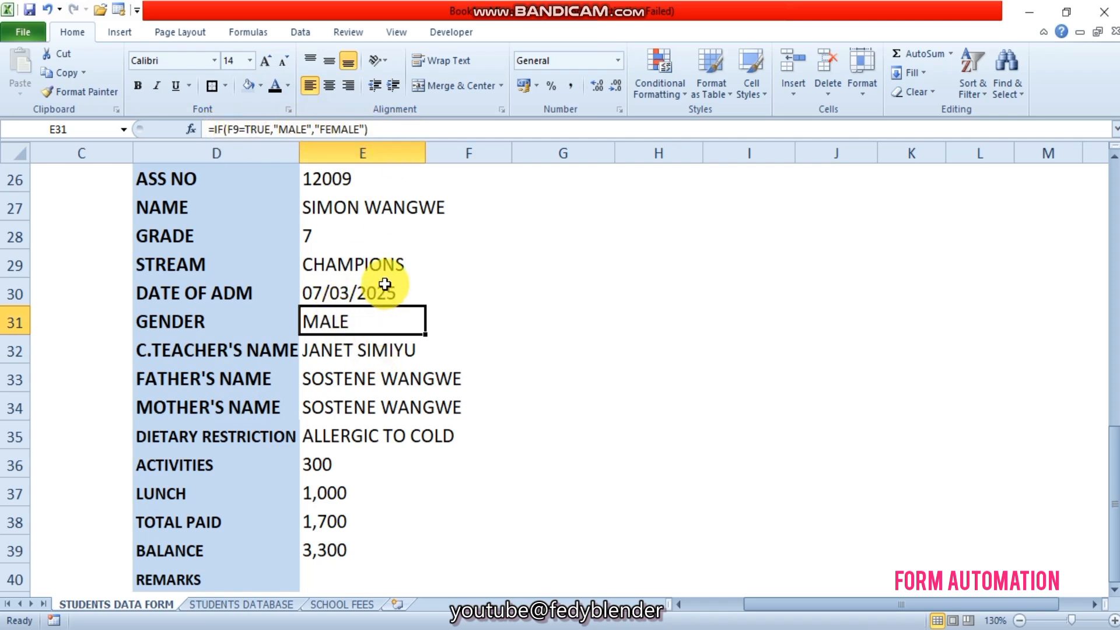
- Examine the formulas feeding the GRADE and DIETARY RESTRICTION entries in summary cells E28 and E35
click(370, 233)
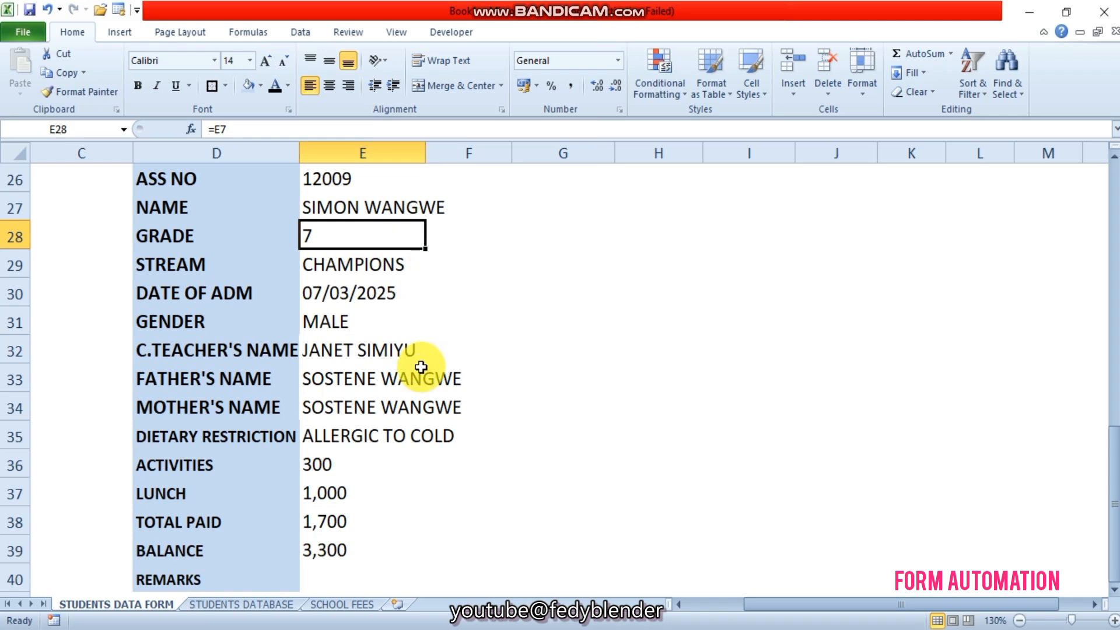
click(398, 440)
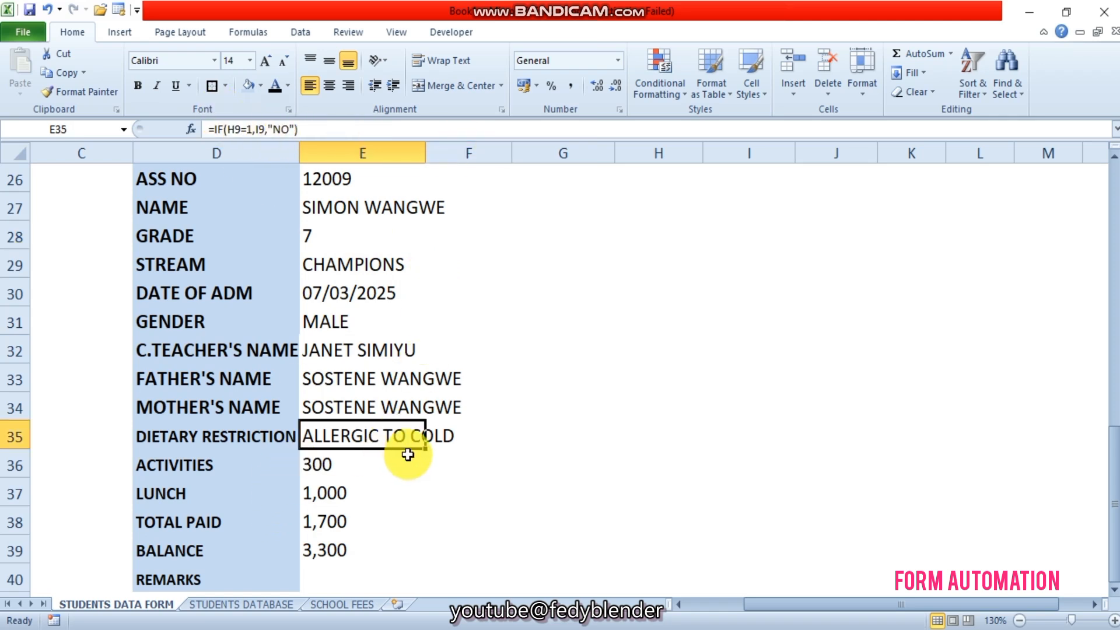
mouse_move(1116, 459)
mouse_down()
mouse_move(1116, 387)
mouse_move(1102, 543)
mouse_move(1116, 505)
mouse_move(1116, 336)
mouse_move(1116, 504)
mouse_up()
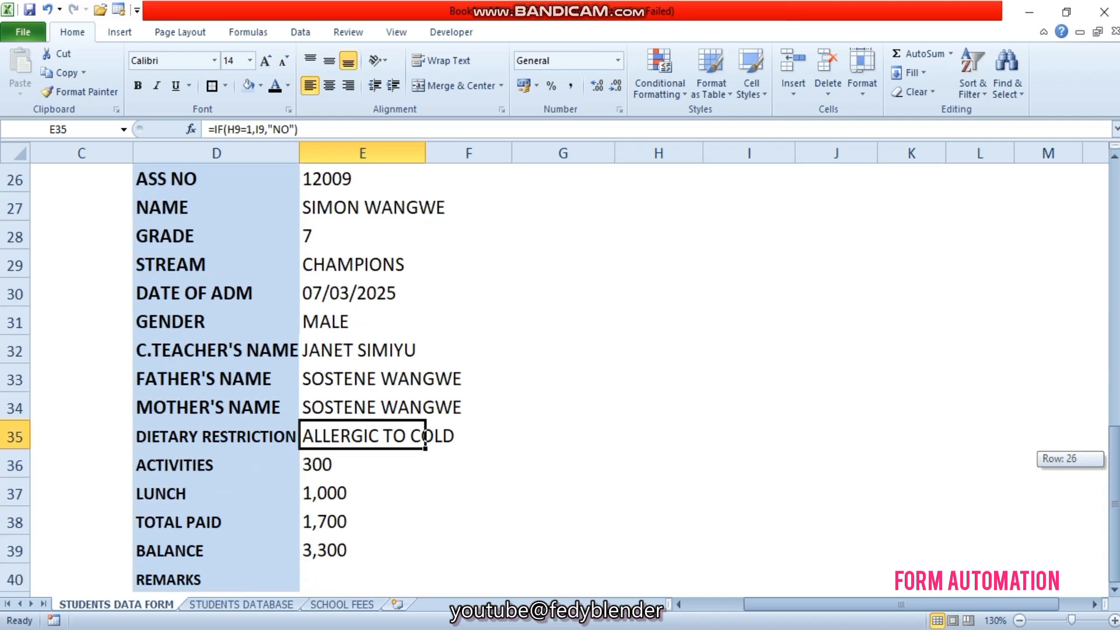
drag(1115, 467, 1116, 466)
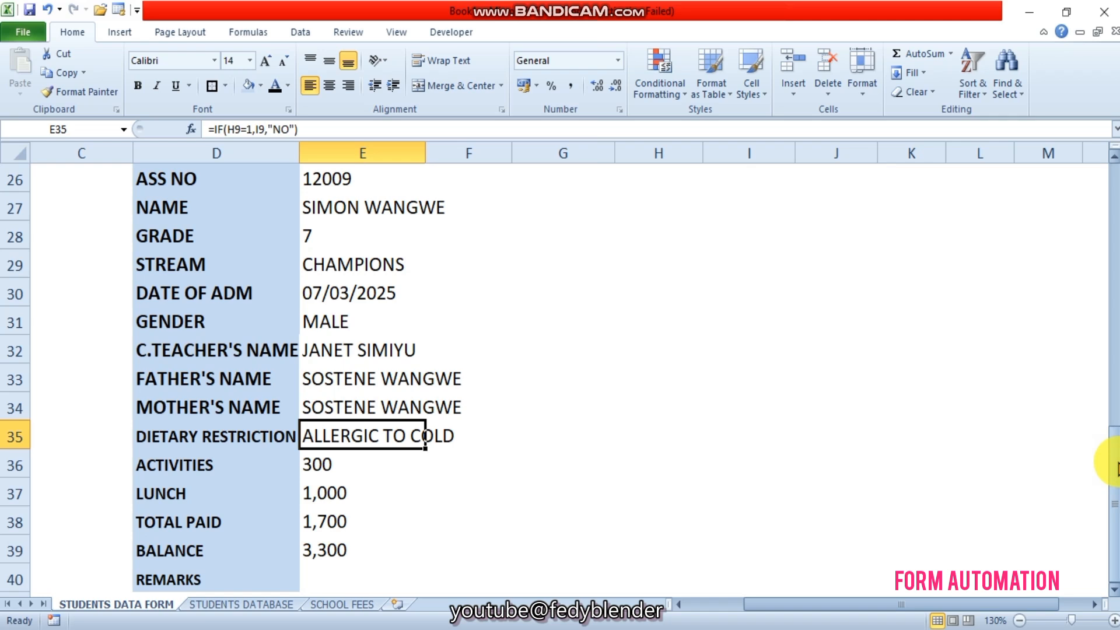
click(1021, 620)
click(1021, 621)
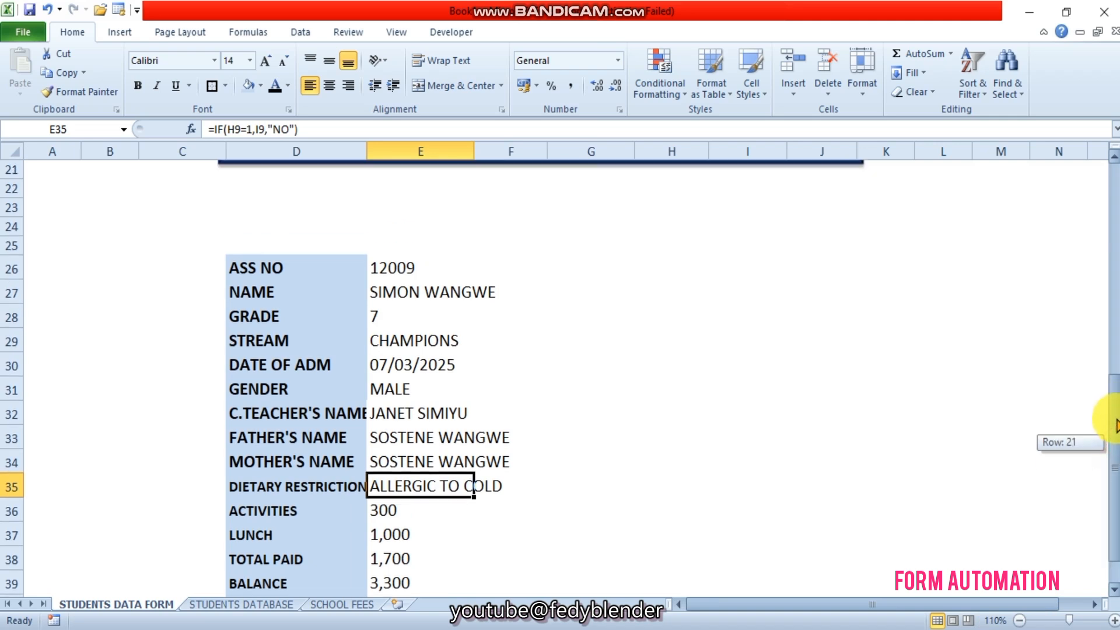
- Check the Developer option in the ribbon customization settings and keep it enabled
click(445, 35)
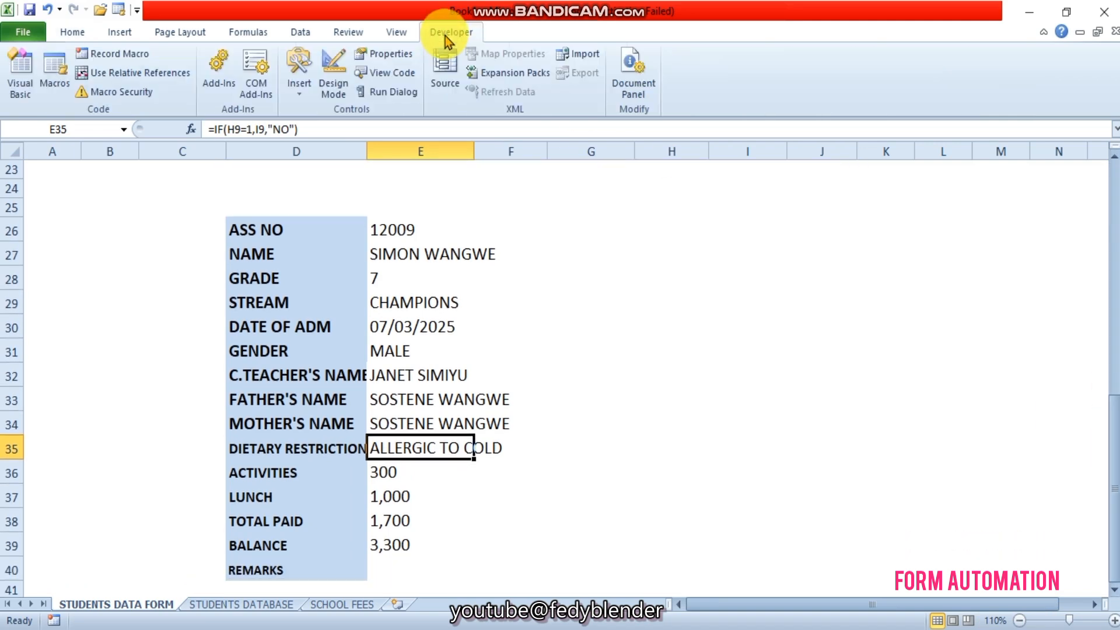
right_click(721, 95)
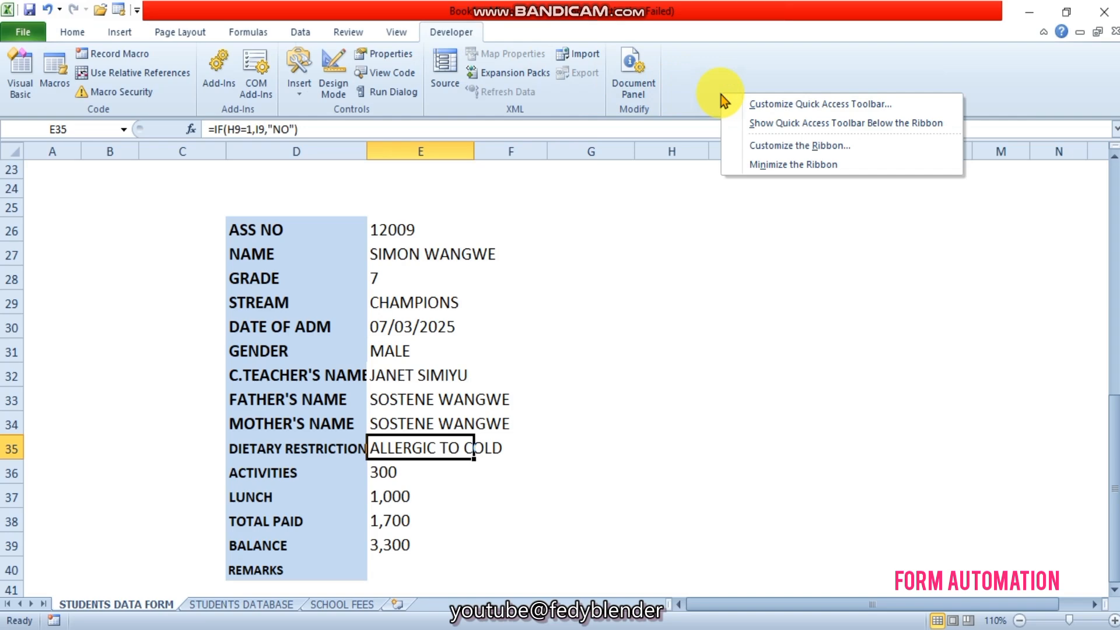
click(782, 145)
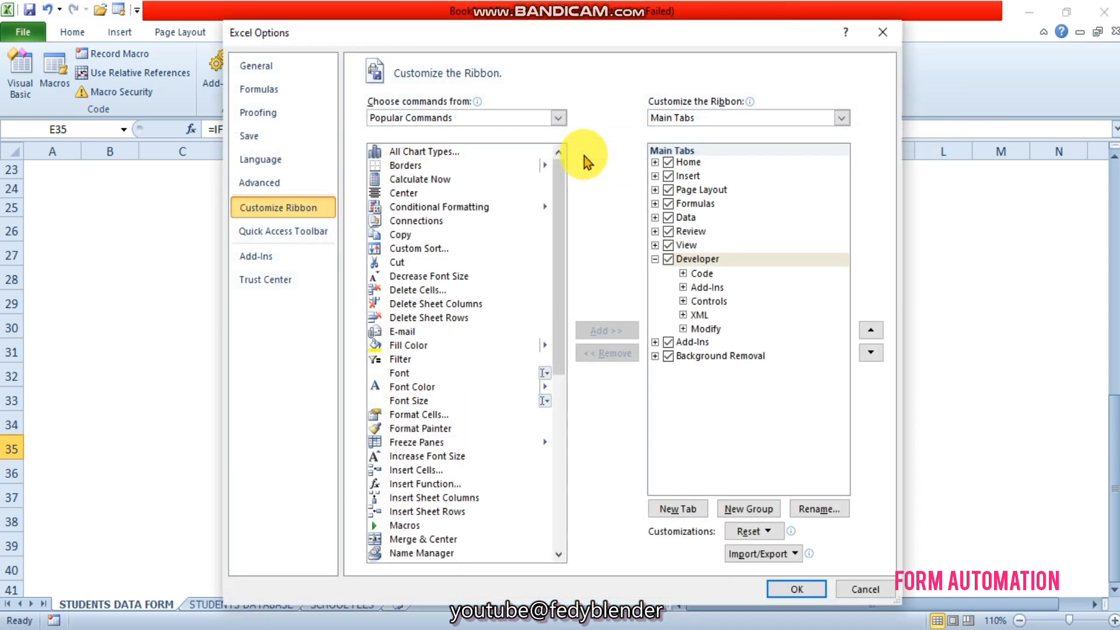
click(668, 260)
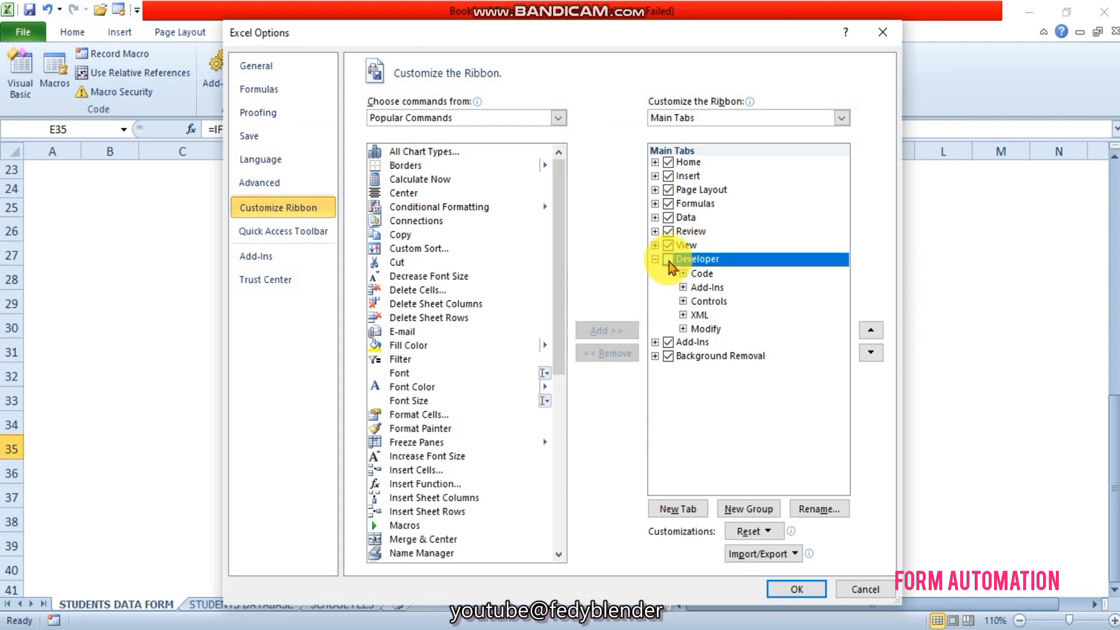
click(794, 591)
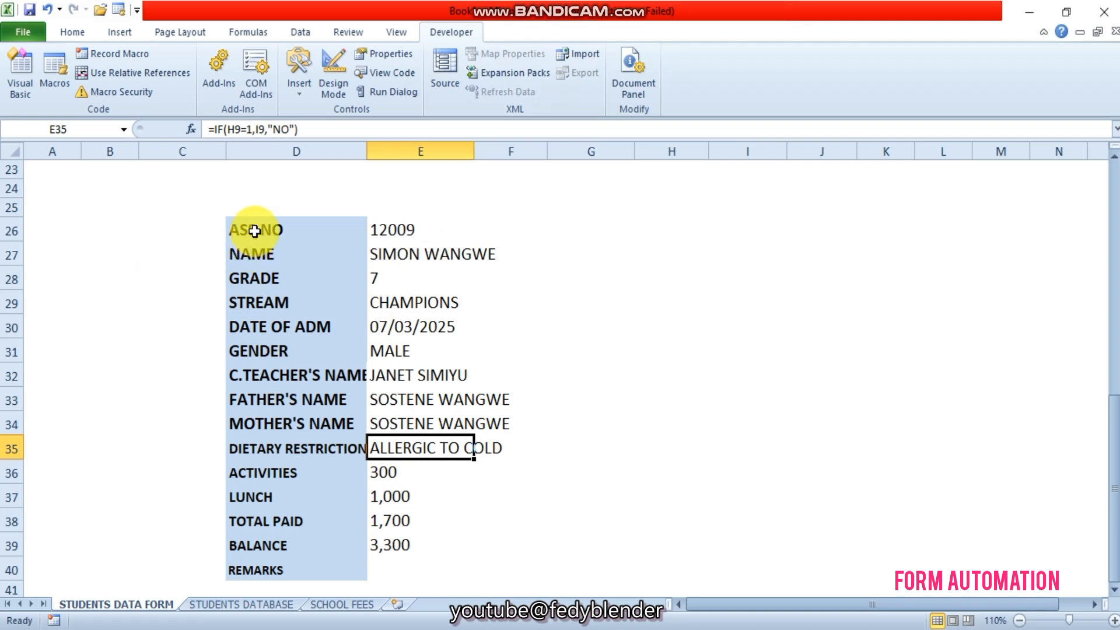
- Copy the summary labels D26:D40 and paste them as transposed values starting at B2 of the STUDENTS DATABASE sheet
drag(255, 231, 322, 570)
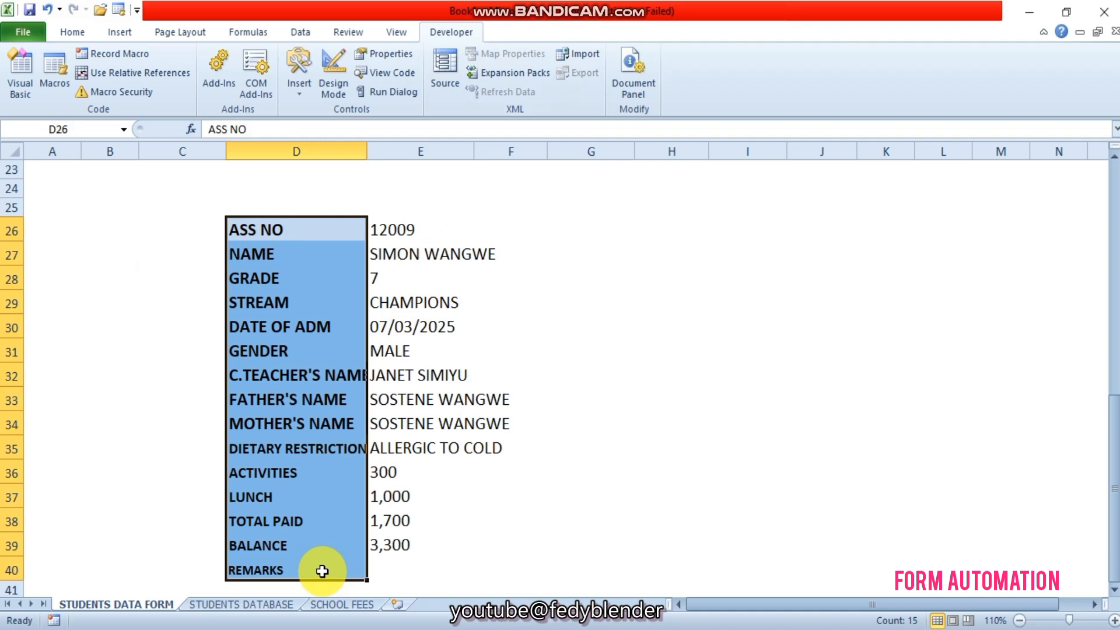
key(ctrl)
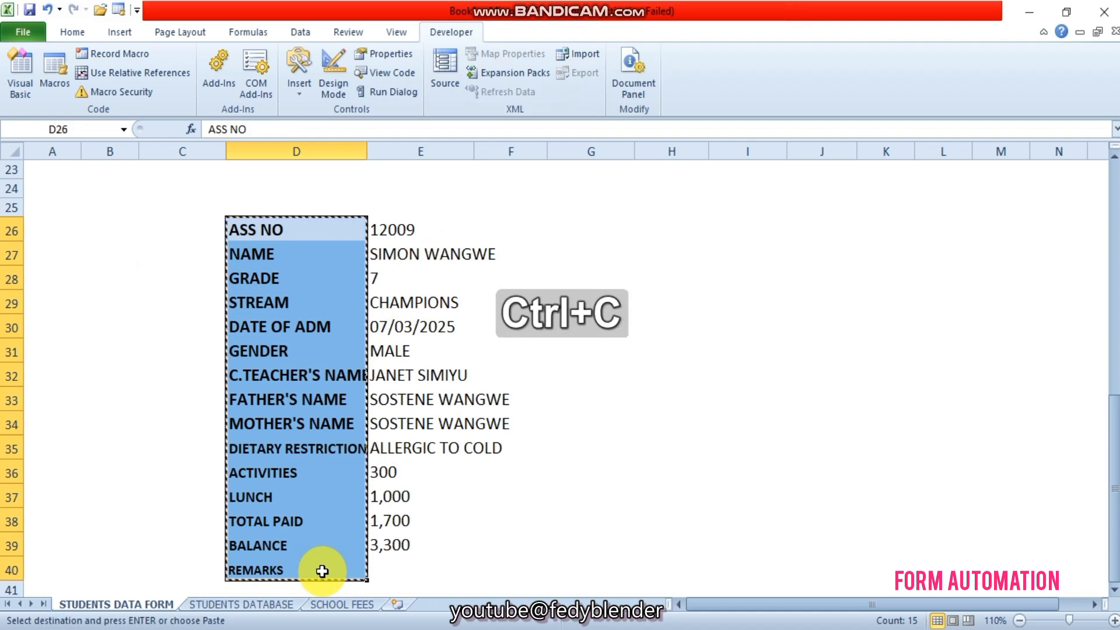
click(248, 607)
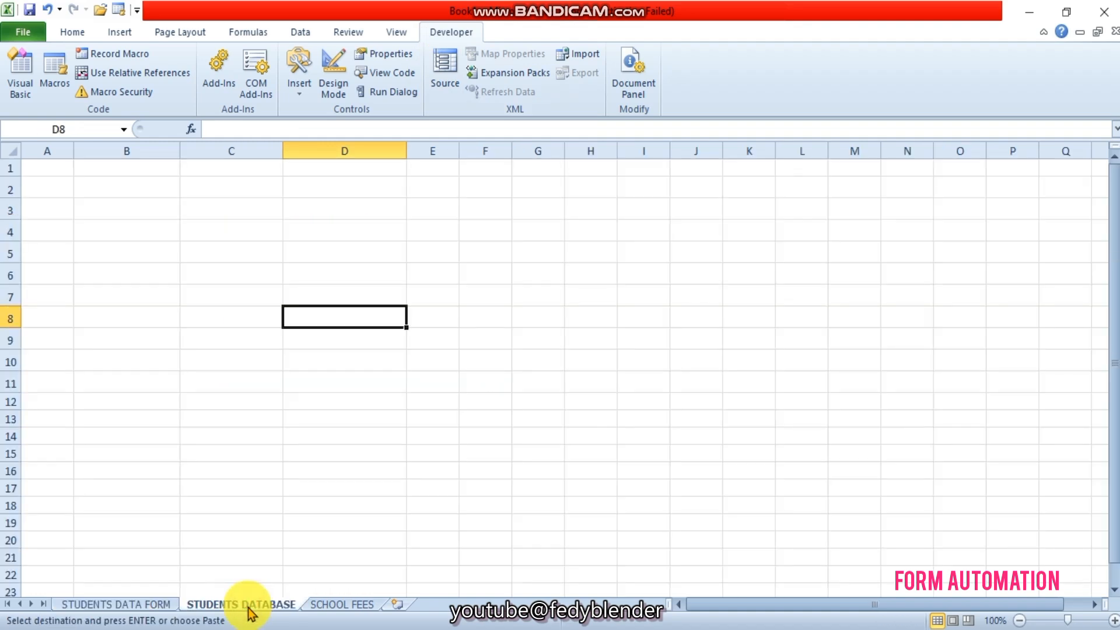
click(97, 189)
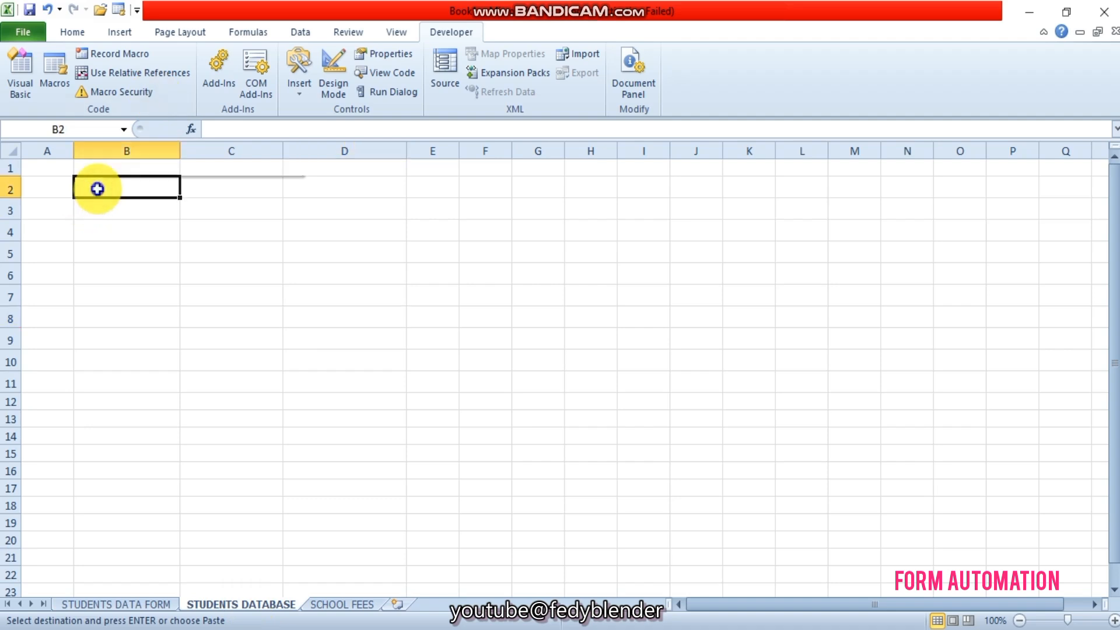
right_click(98, 191)
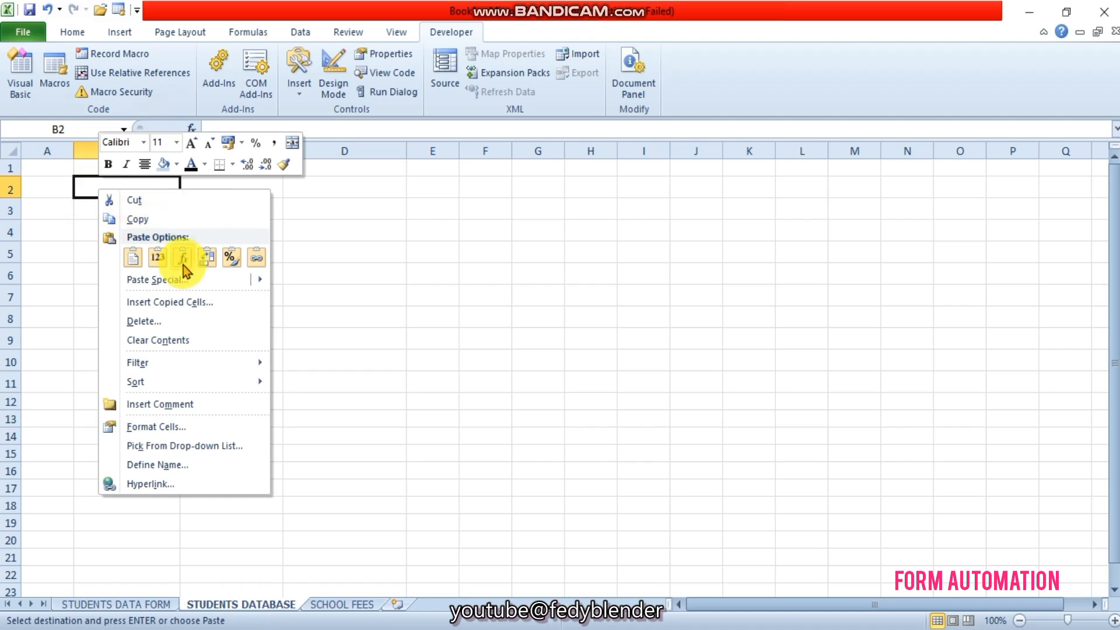
mouse_move(230, 280)
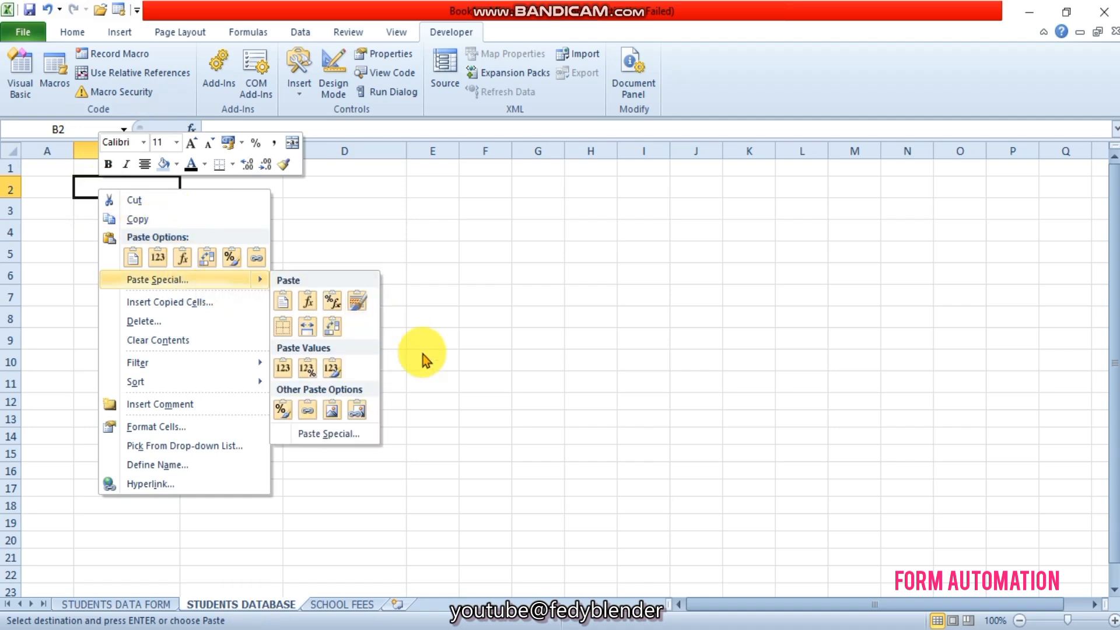
click(334, 434)
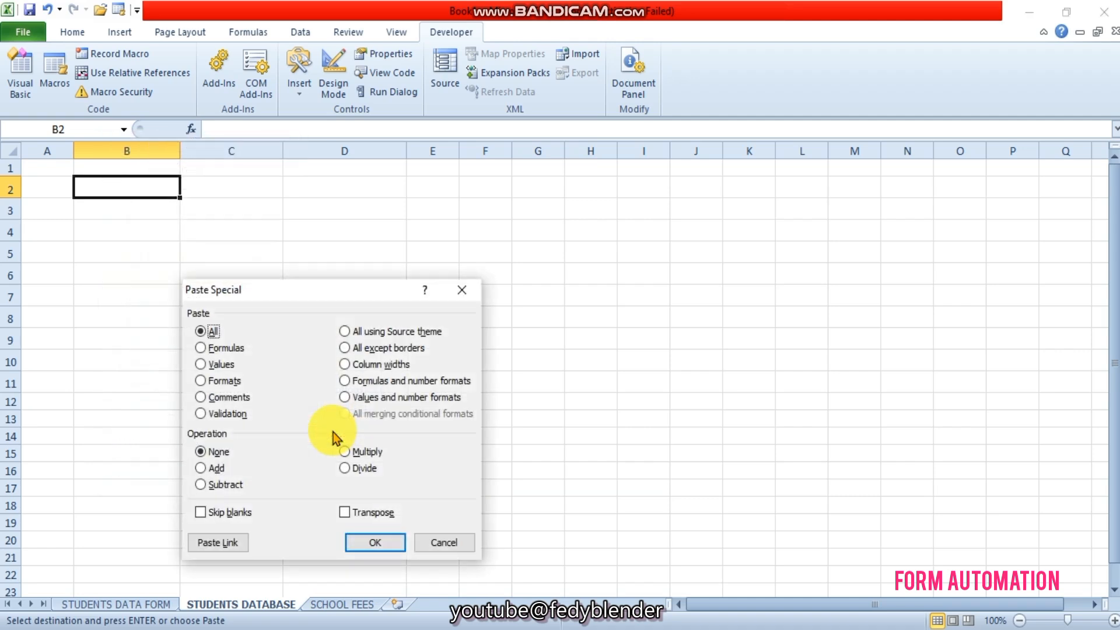
click(201, 364)
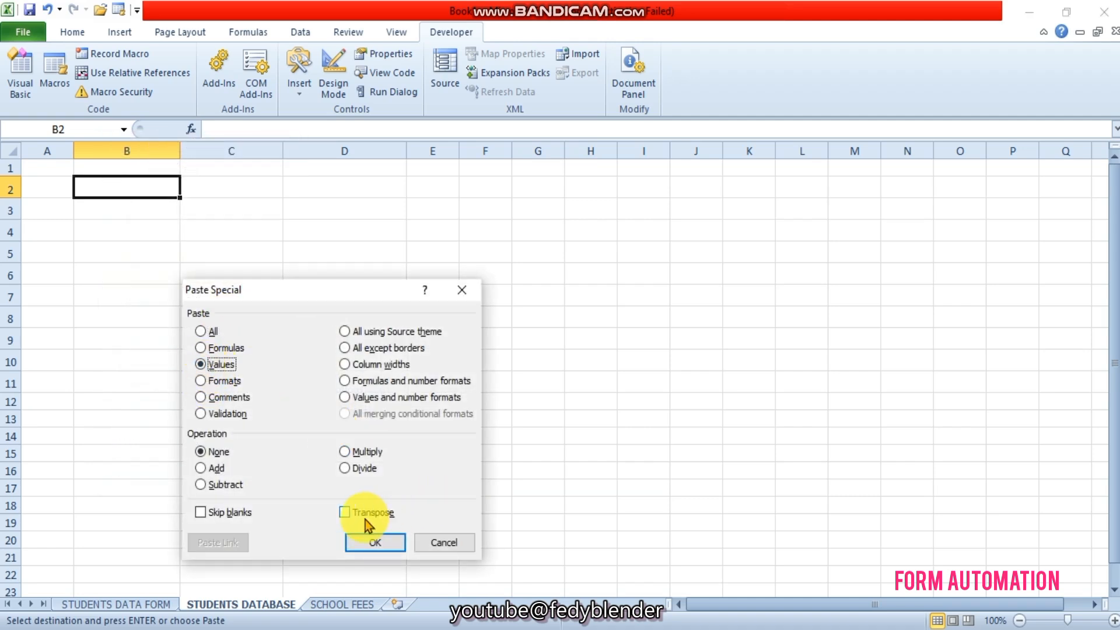
click(344, 514)
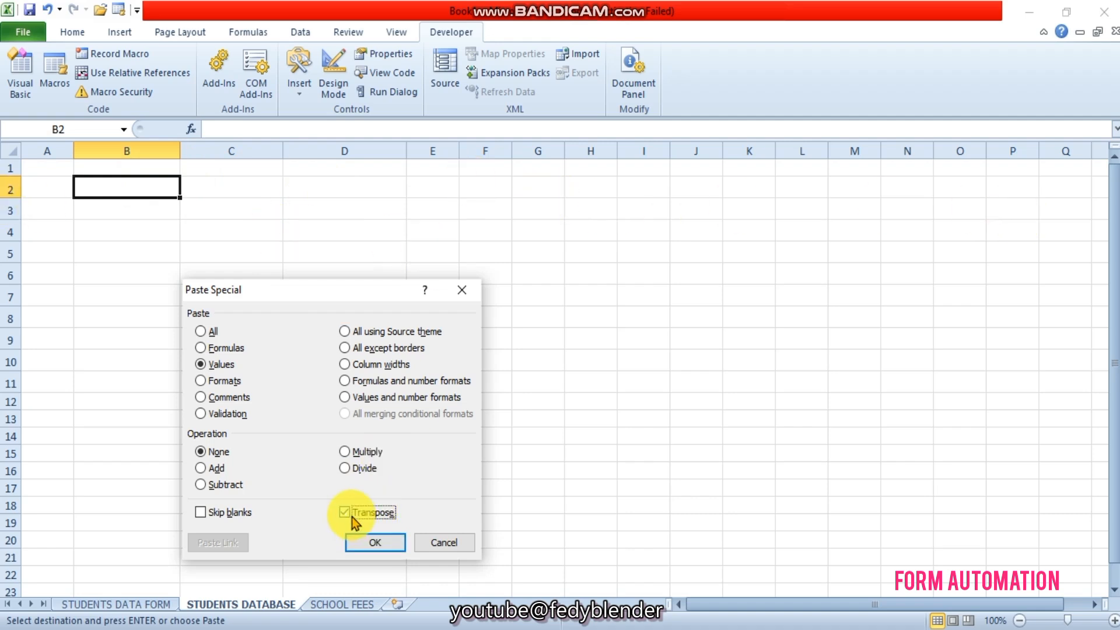
click(368, 548)
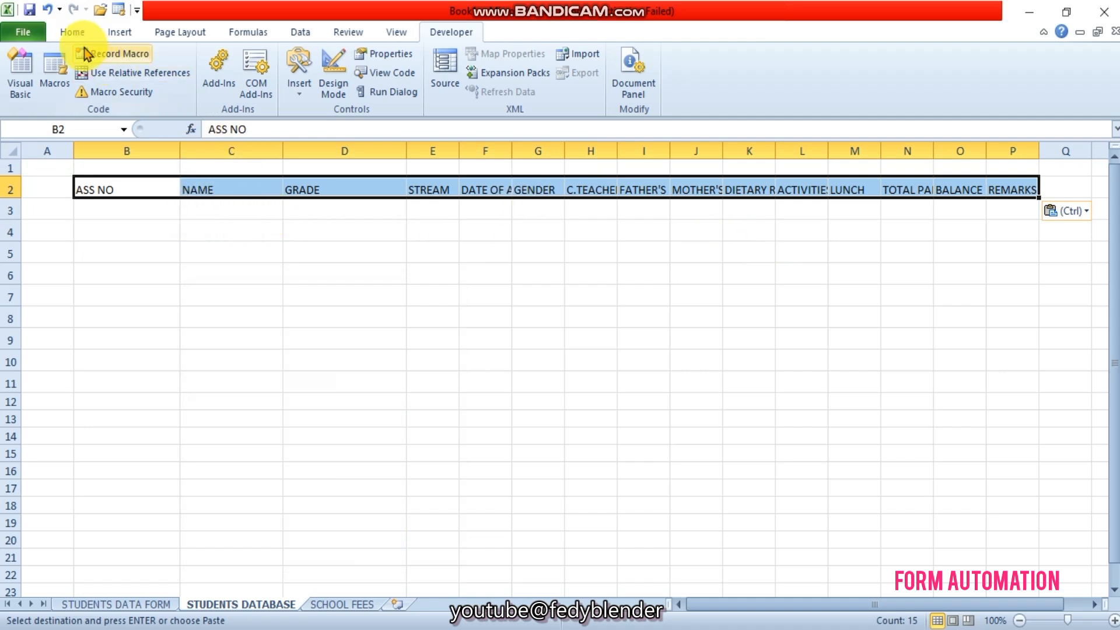
- Format the pasted header row in bold Times New Roman
click(73, 32)
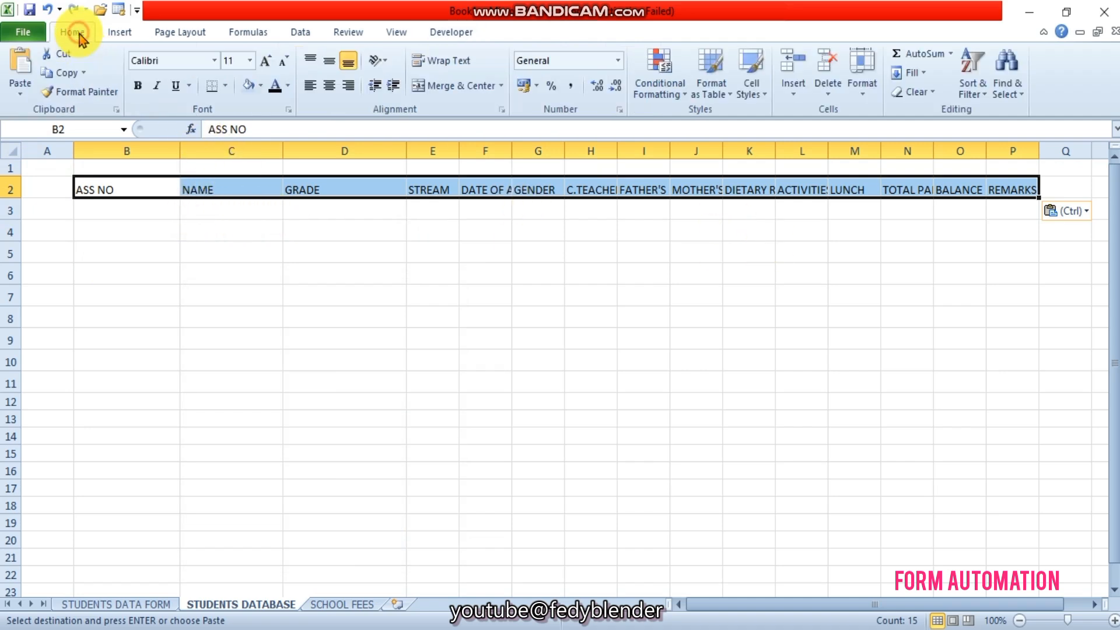
click(139, 86)
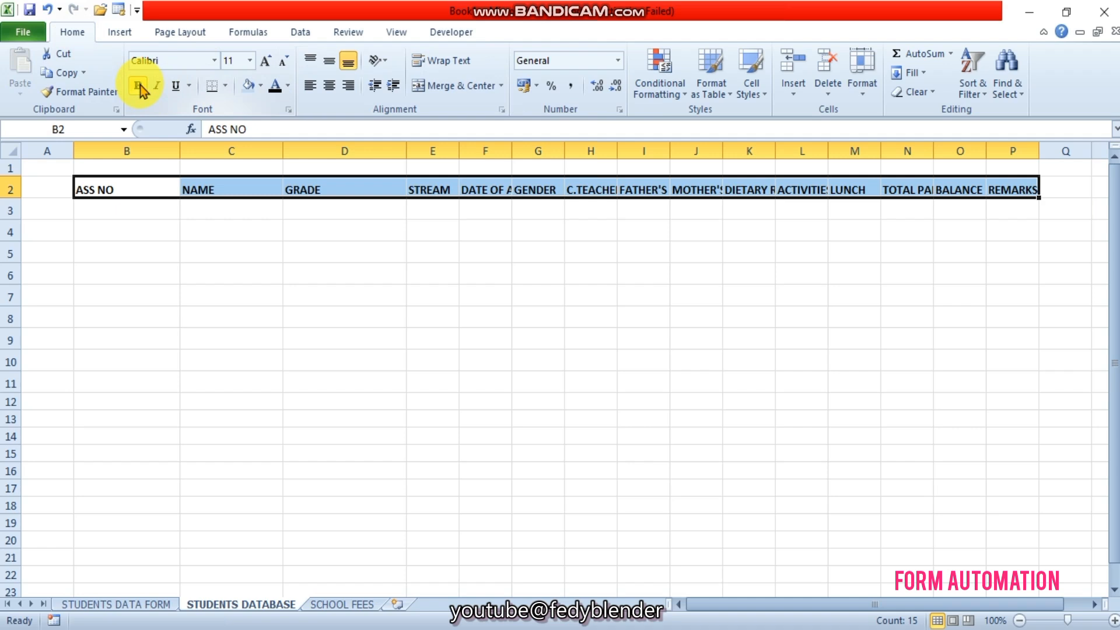
click(215, 63)
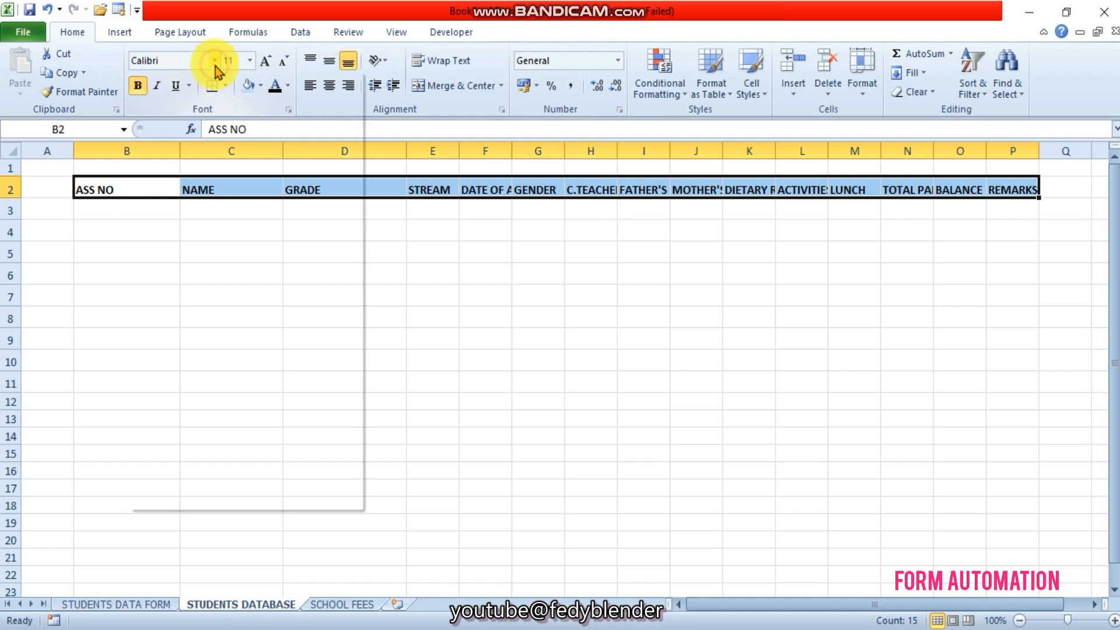
key(BackSpace)
text(Times New Roman)
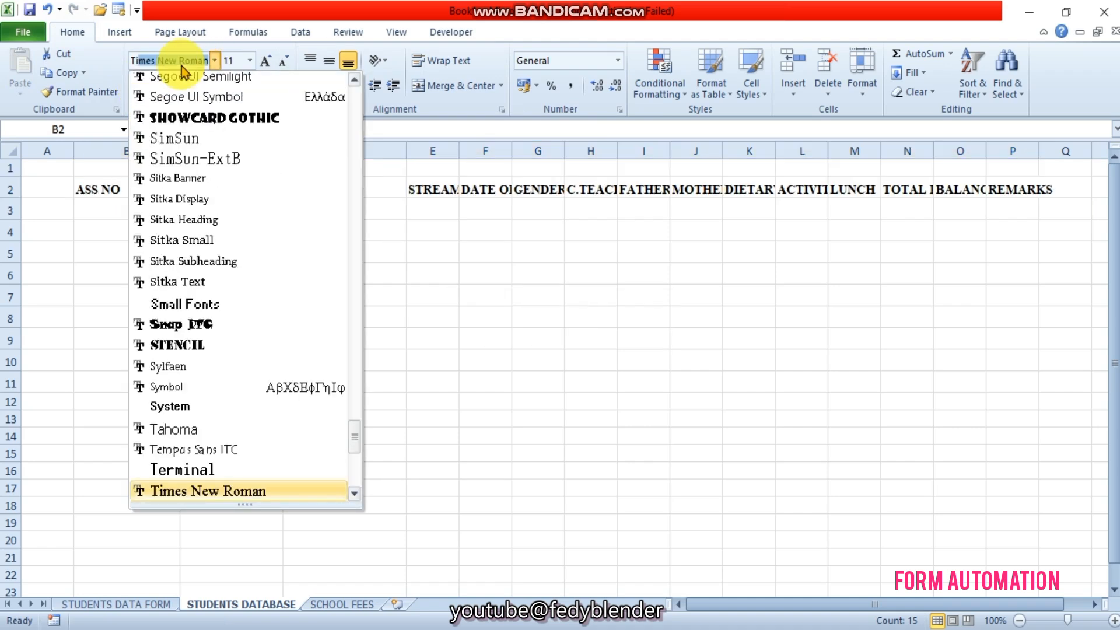
key(Return)
- Narrow columns B and D and widen columns C, E, F, G and K to suit their header labels
drag(408, 150, 366, 150)
drag(282, 150, 305, 149)
drag(179, 149, 161, 149)
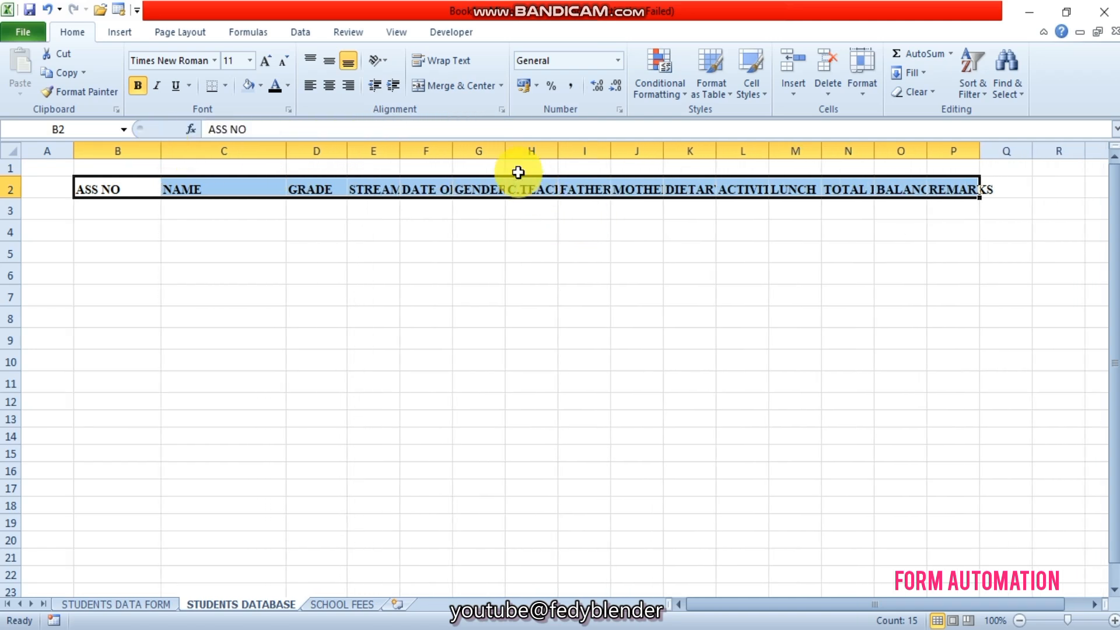
drag(505, 151, 540, 151)
drag(452, 148, 516, 150)
drag(401, 153, 431, 160)
drag(846, 150, 998, 154)
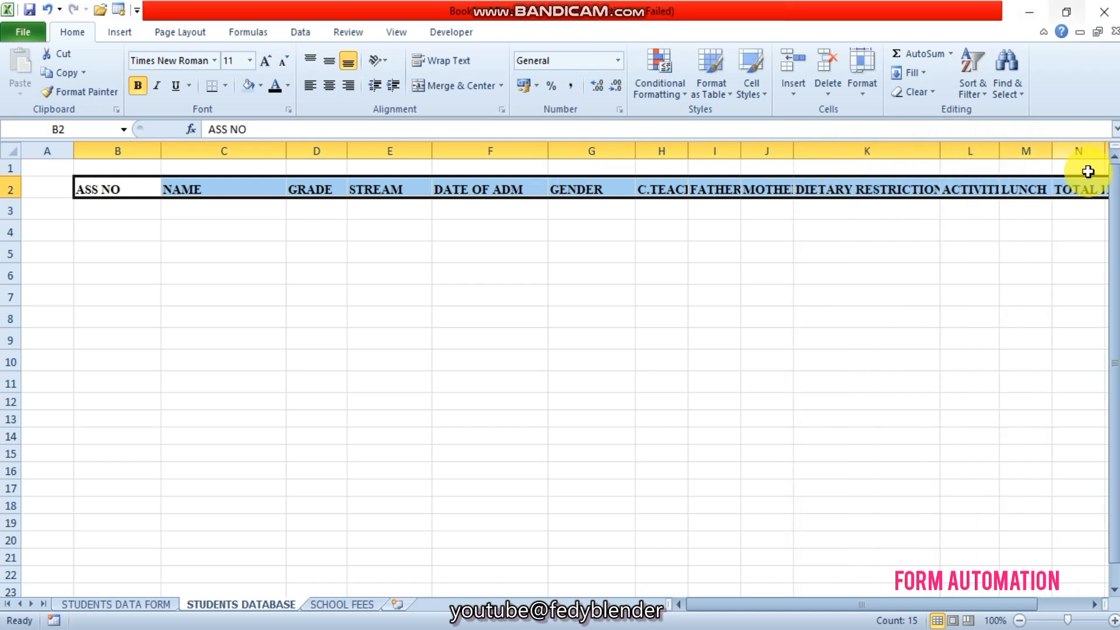
- Widen columns H to J and L to O to suit their headers, and slightly widen the NAME column
drag(835, 605, 931, 601)
drag(1018, 155, 1089, 151)
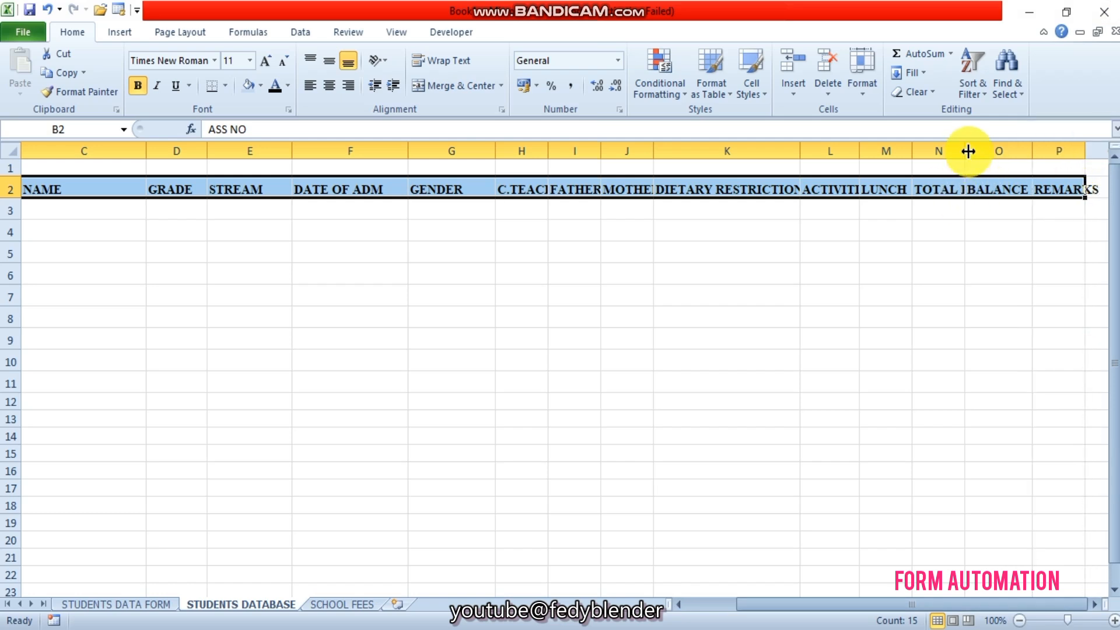
drag(965, 151, 1006, 147)
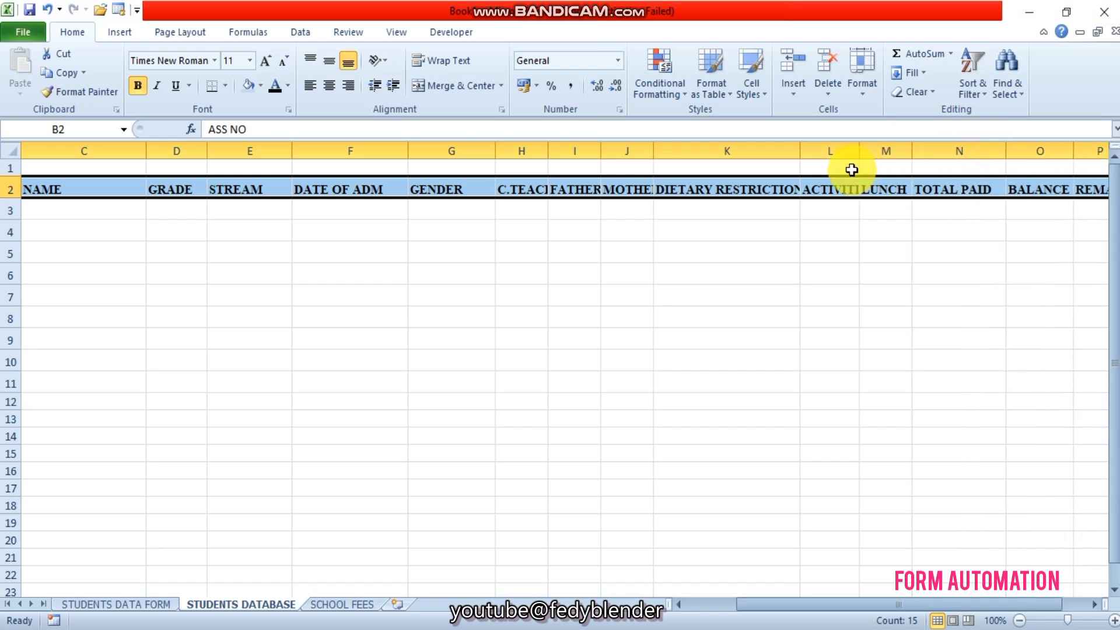
drag(860, 151, 930, 148)
drag(654, 151, 742, 150)
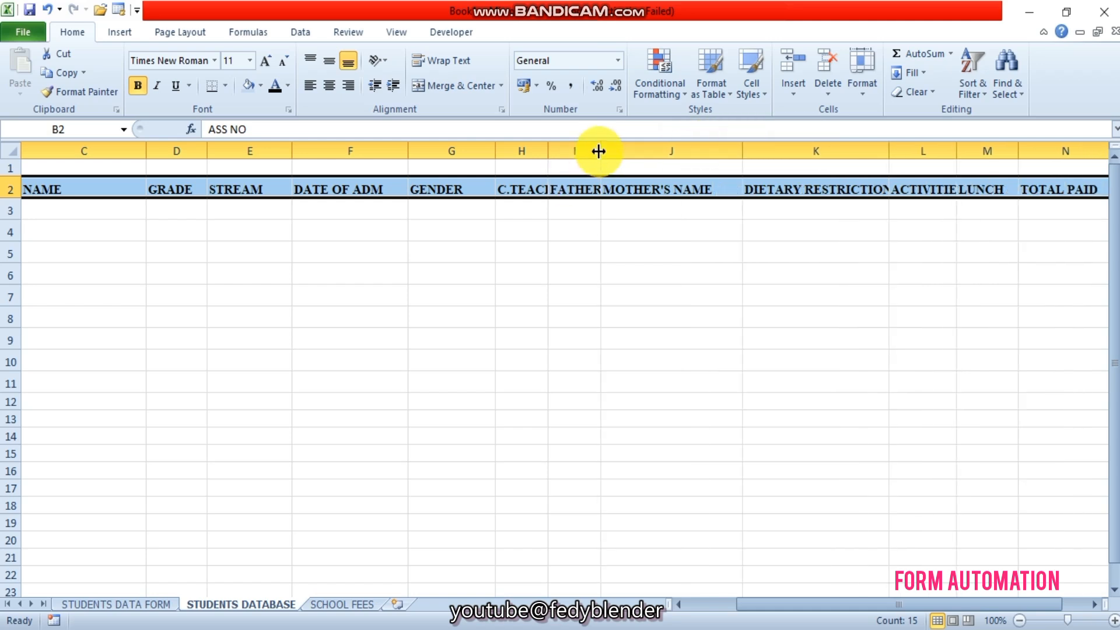
drag(601, 150, 670, 150)
drag(548, 150, 649, 144)
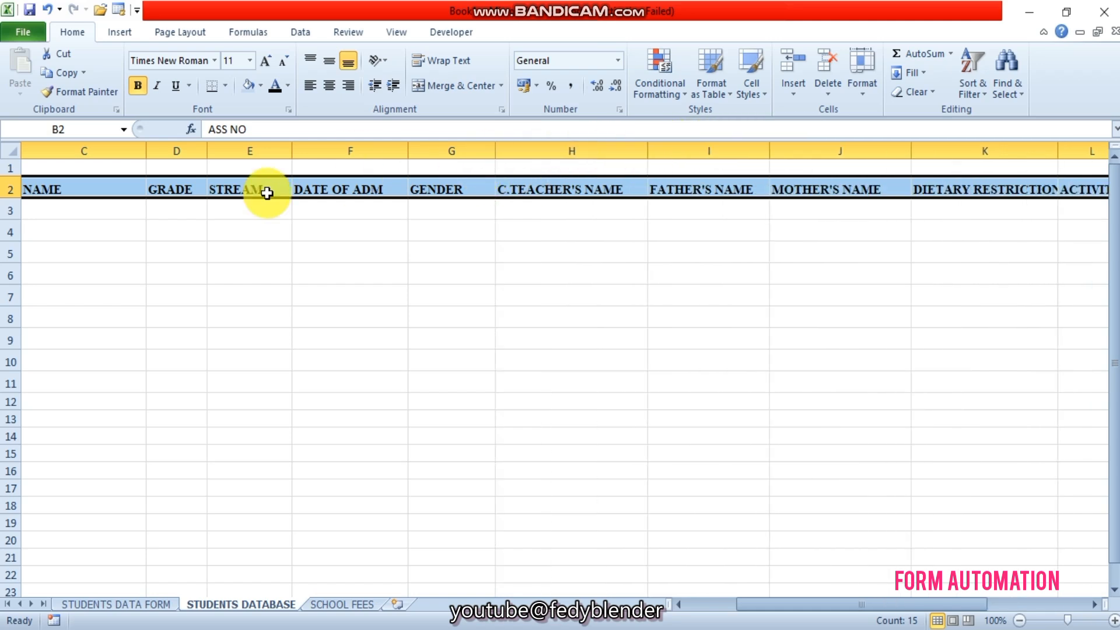
drag(146, 150, 156, 149)
- Enlarge the header row text to size 14 and give it a dark blue fill with white font
drag(744, 605, 695, 607)
click(265, 62)
click(265, 61)
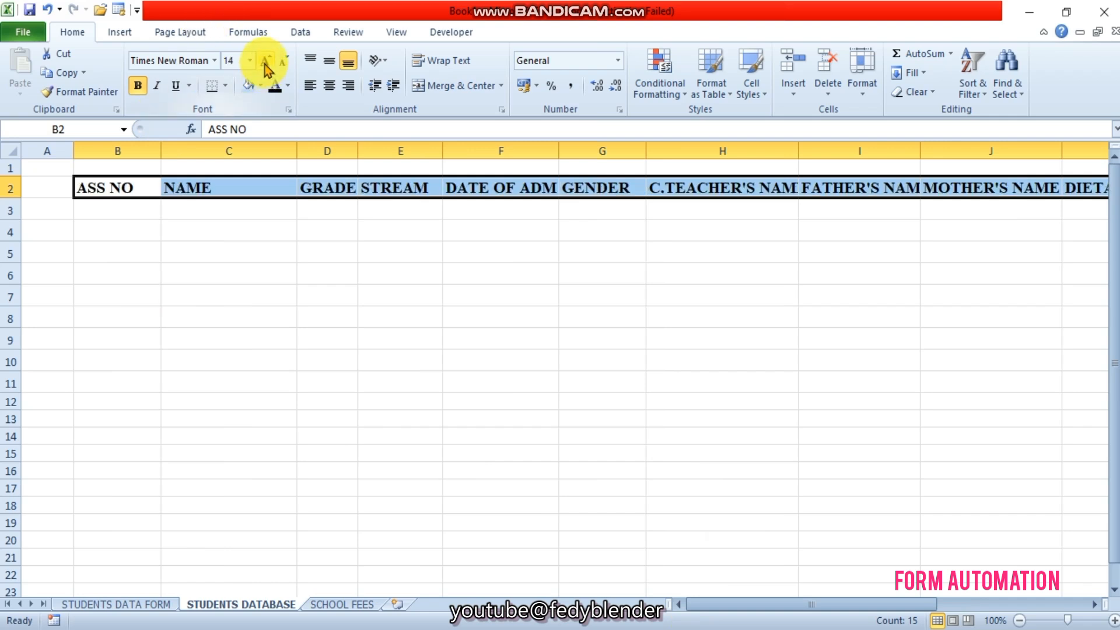
click(260, 85)
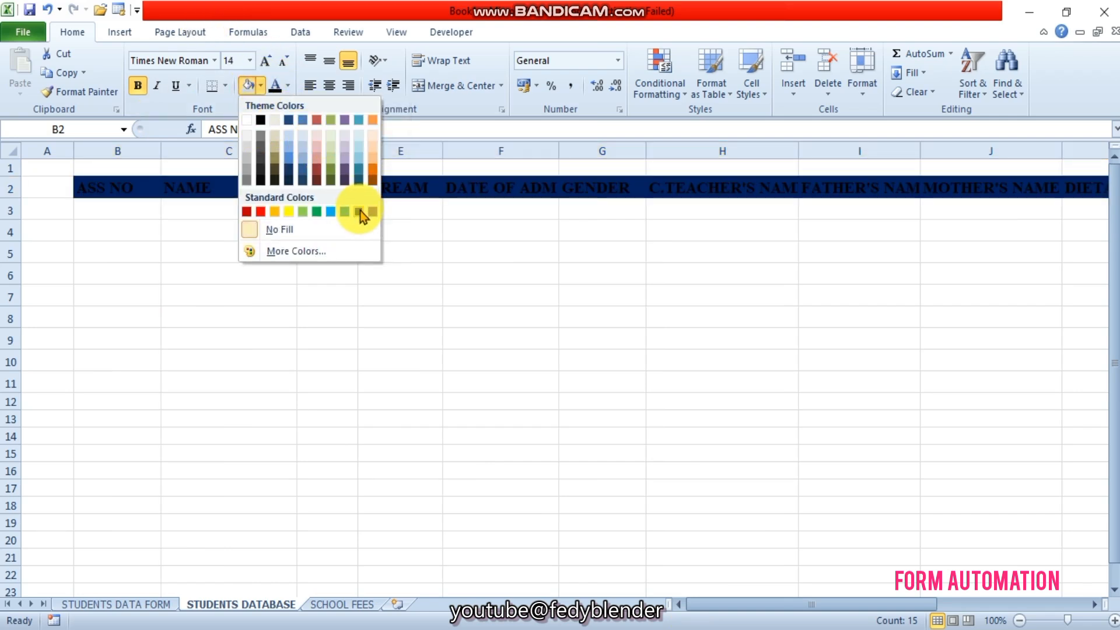
click(359, 212)
click(288, 85)
click(274, 142)
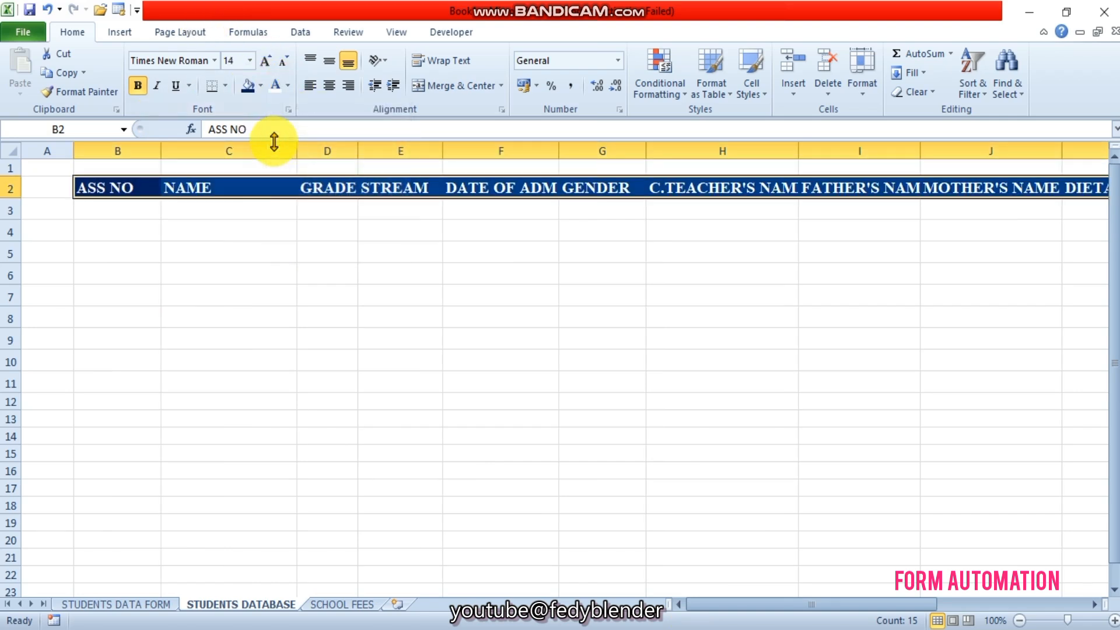
- Start recording a macro named FORMAUTOMATION from the STUDENTS DATA FORM sheet, stored in This Workbook
click(112, 212)
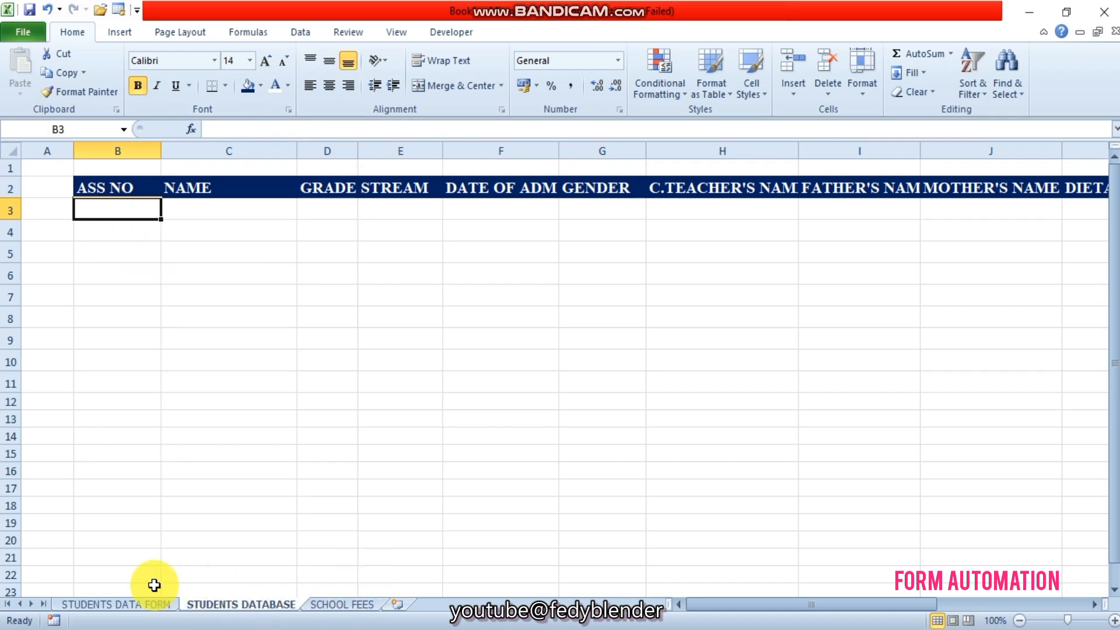
click(128, 606)
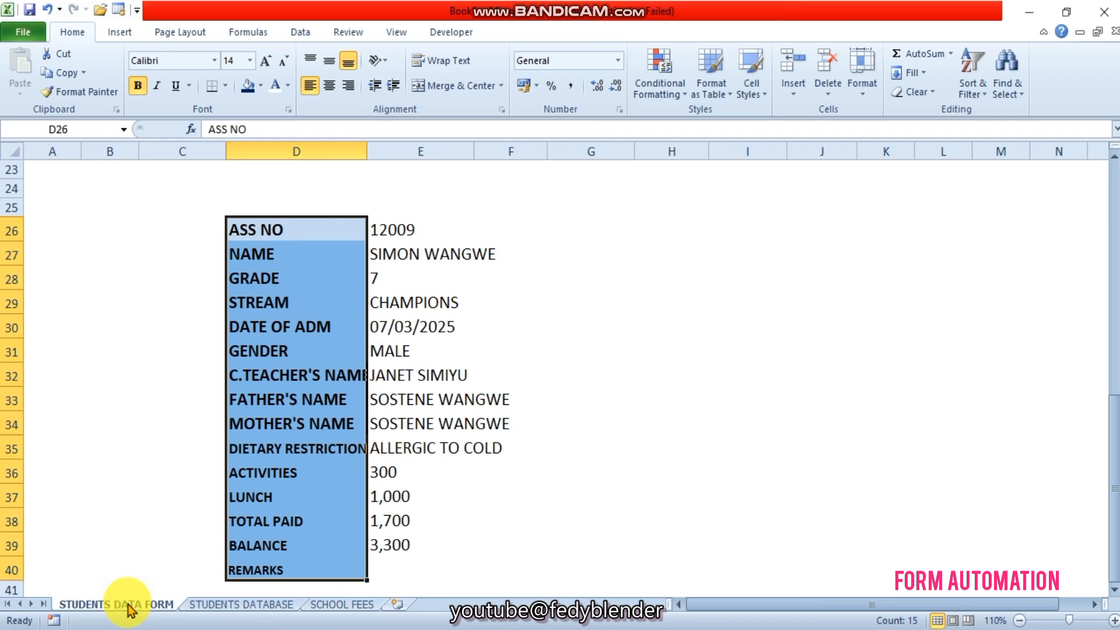
click(615, 278)
click(439, 32)
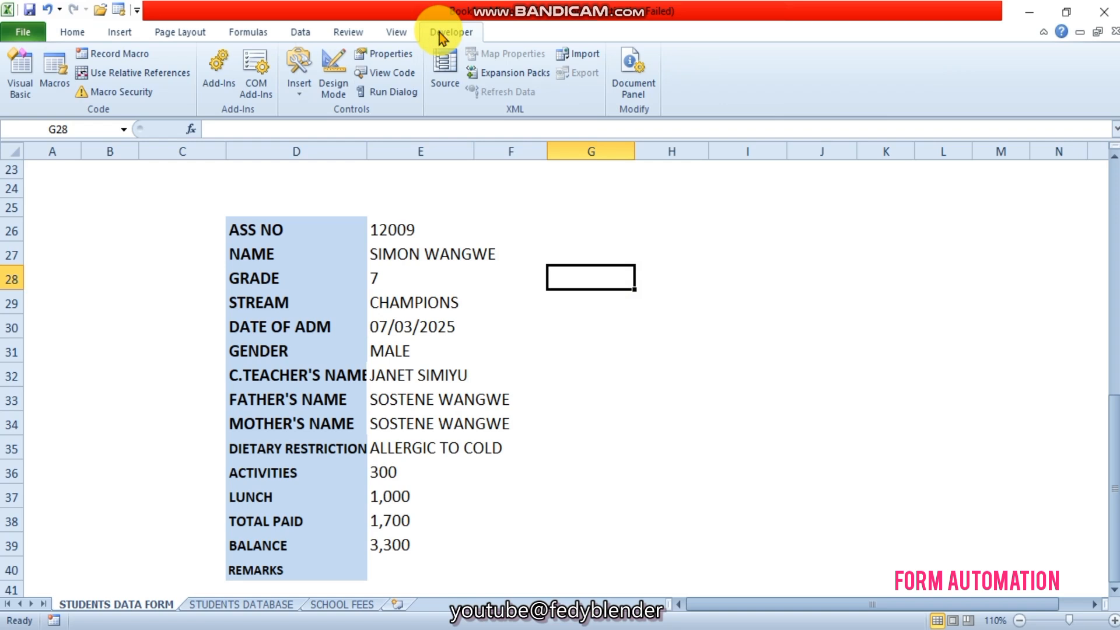
click(123, 50)
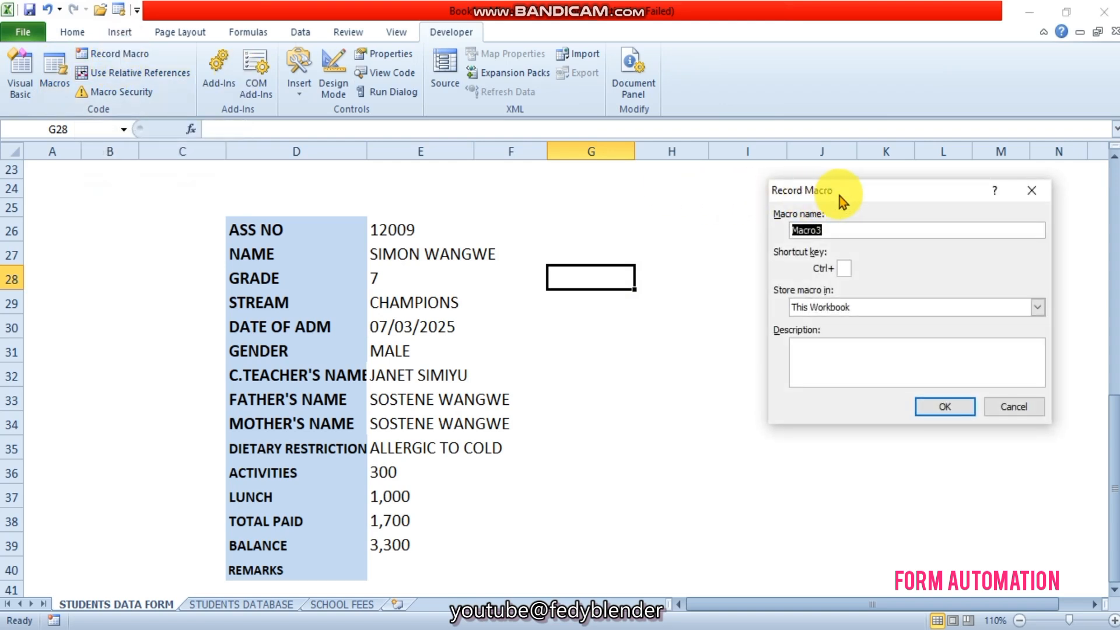
key(BackSpace)
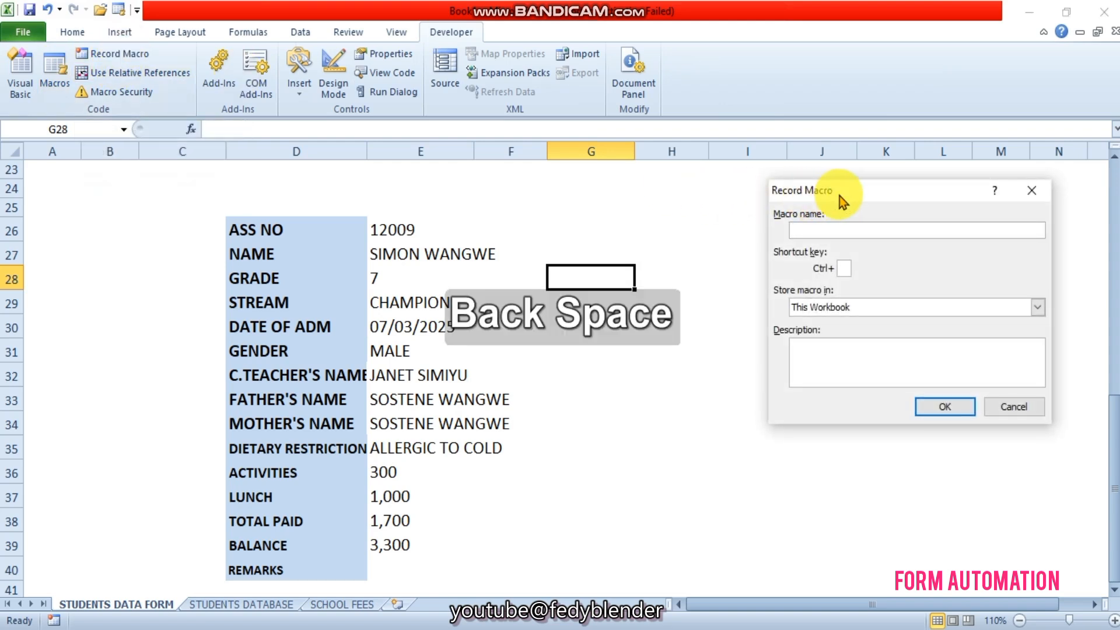
text(R)
key(BackSpace)
text(FORM)
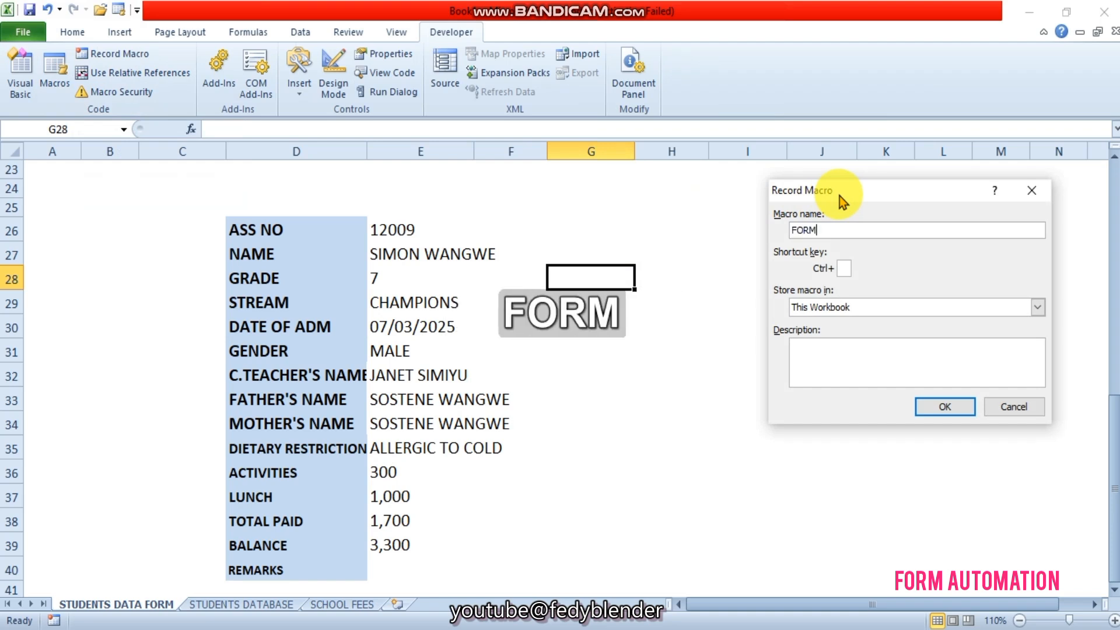
key(BackSpace)
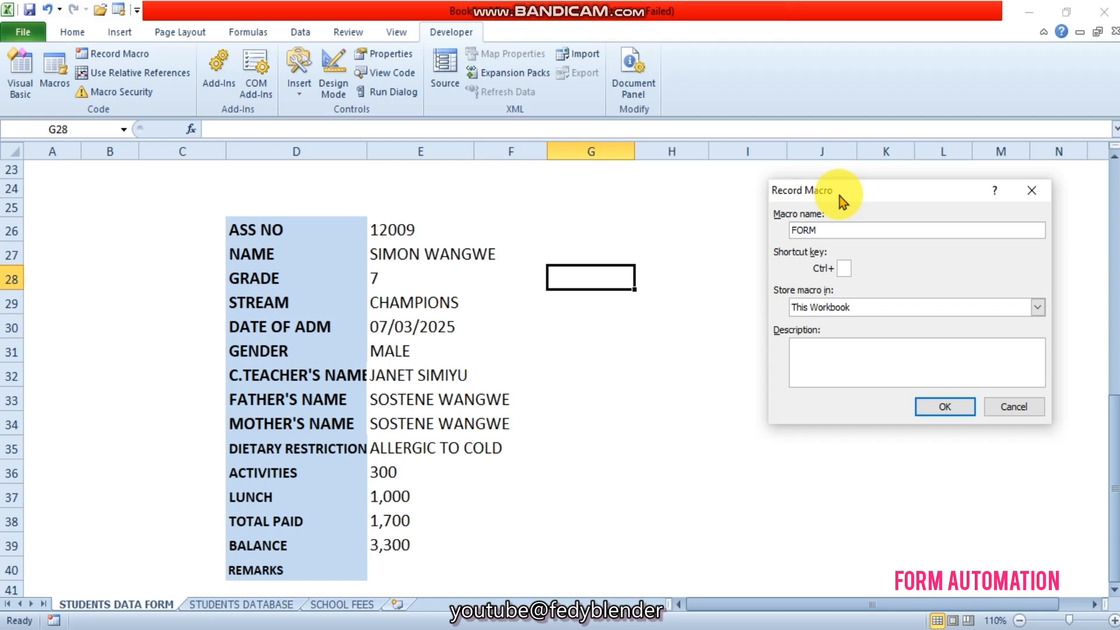
text(AUTO)
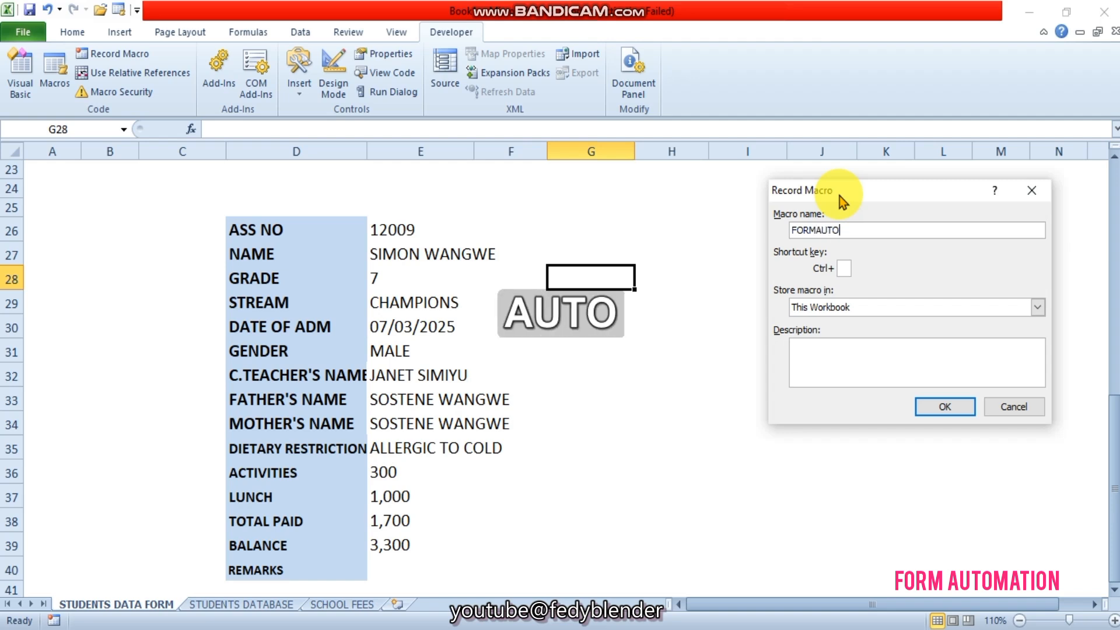
text(MA)
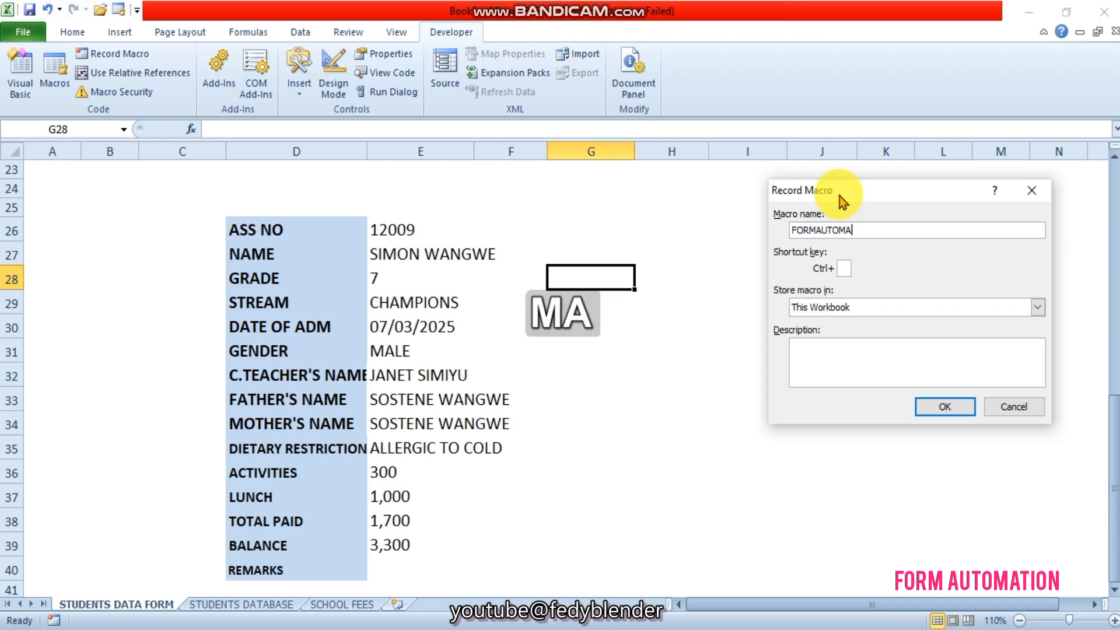
text(TION)
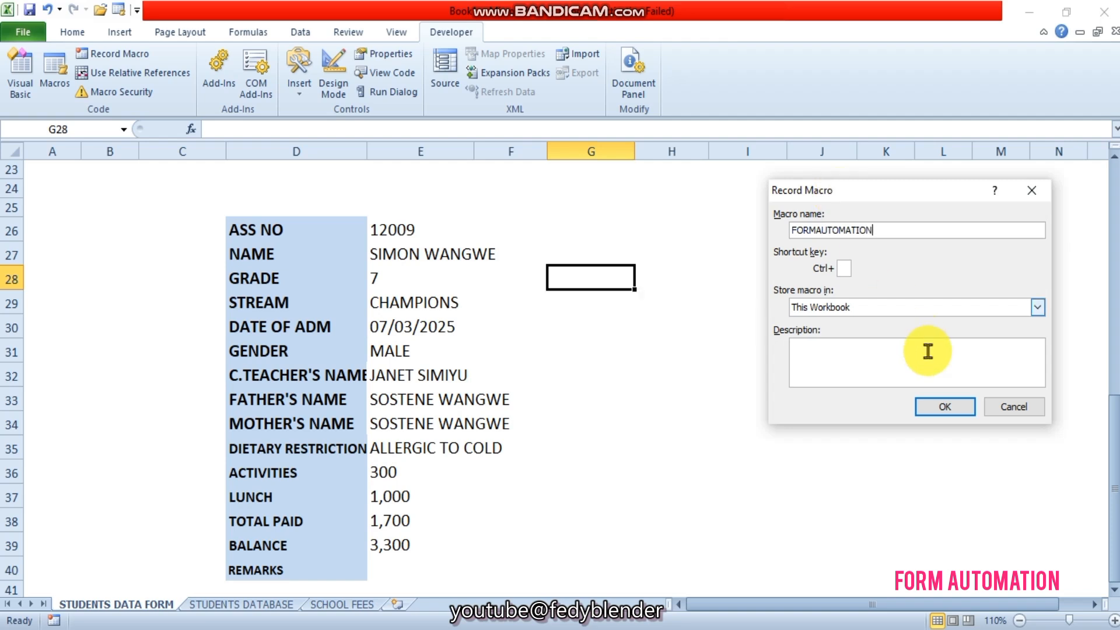
click(949, 404)
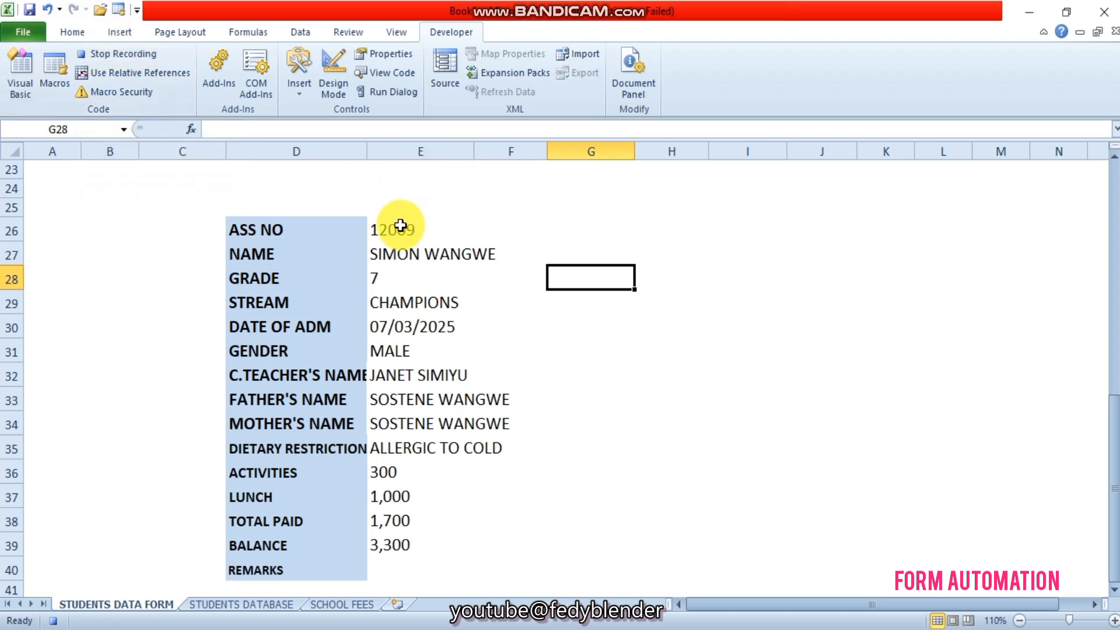
- Copy the summary entries E26:E40 and paste them as transposed values at B3 of the STUDENTS DATABASE sheet
drag(401, 226, 424, 573)
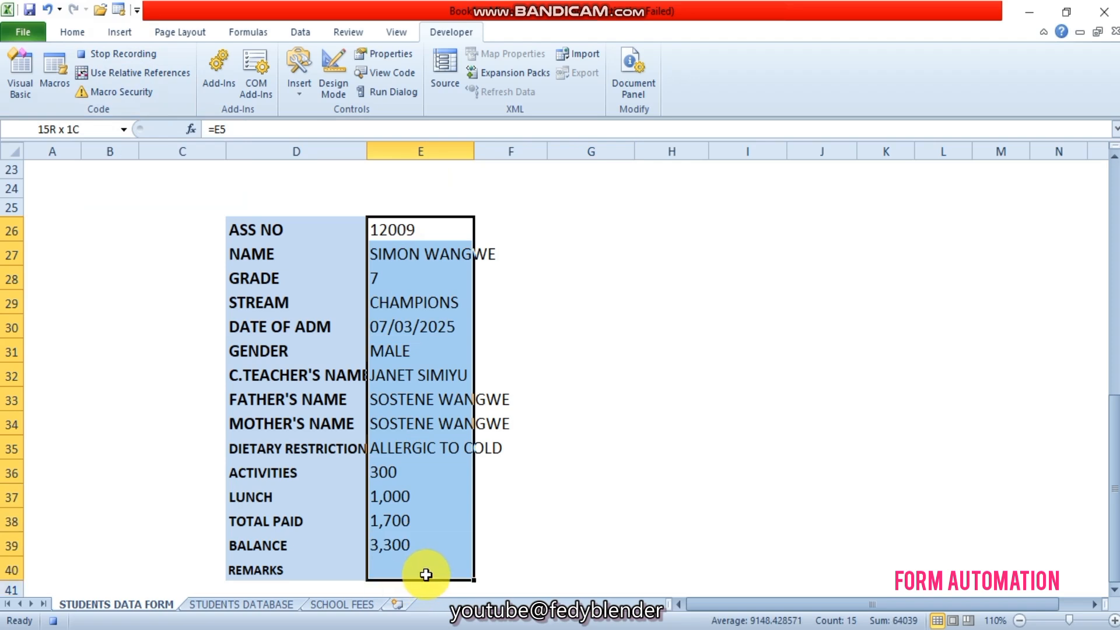
drag(426, 575, 426, 574)
key(ctrl+c)
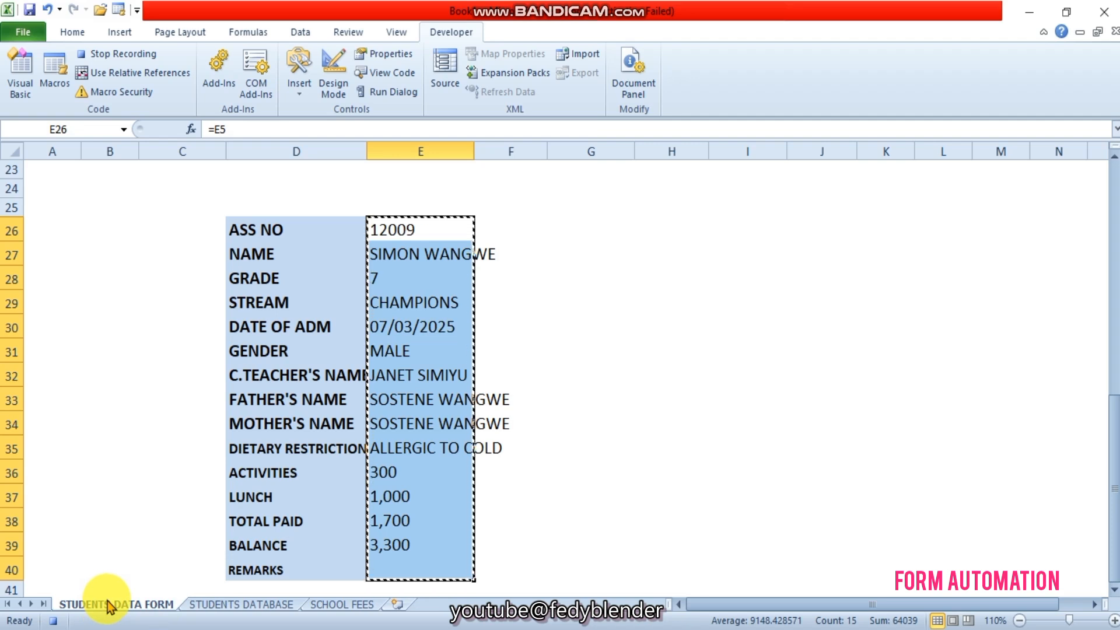
click(236, 606)
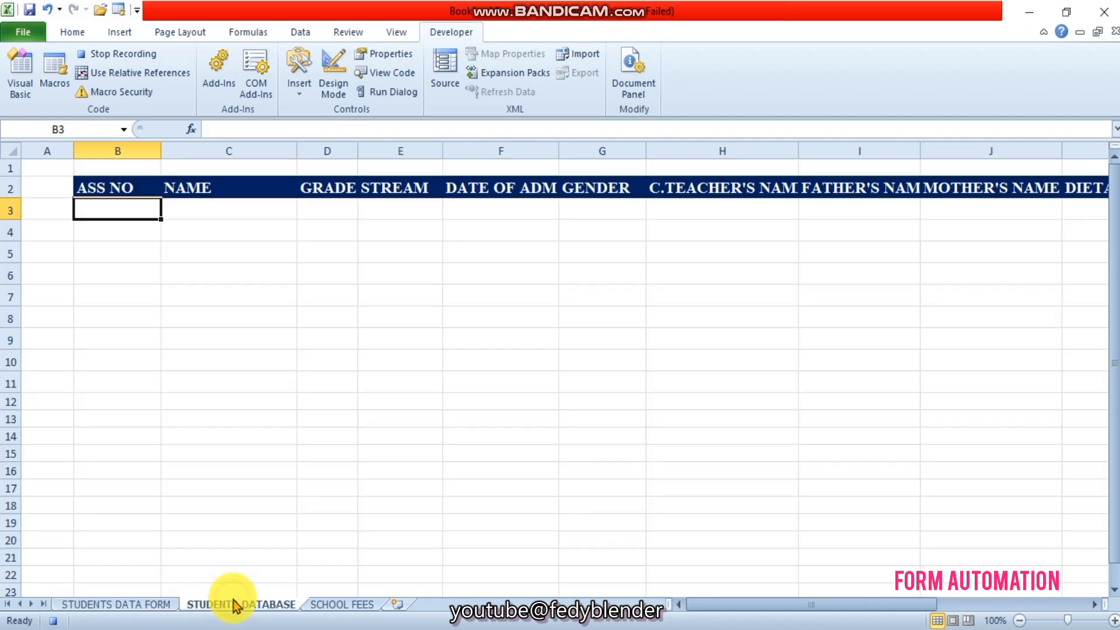
right_click(98, 209)
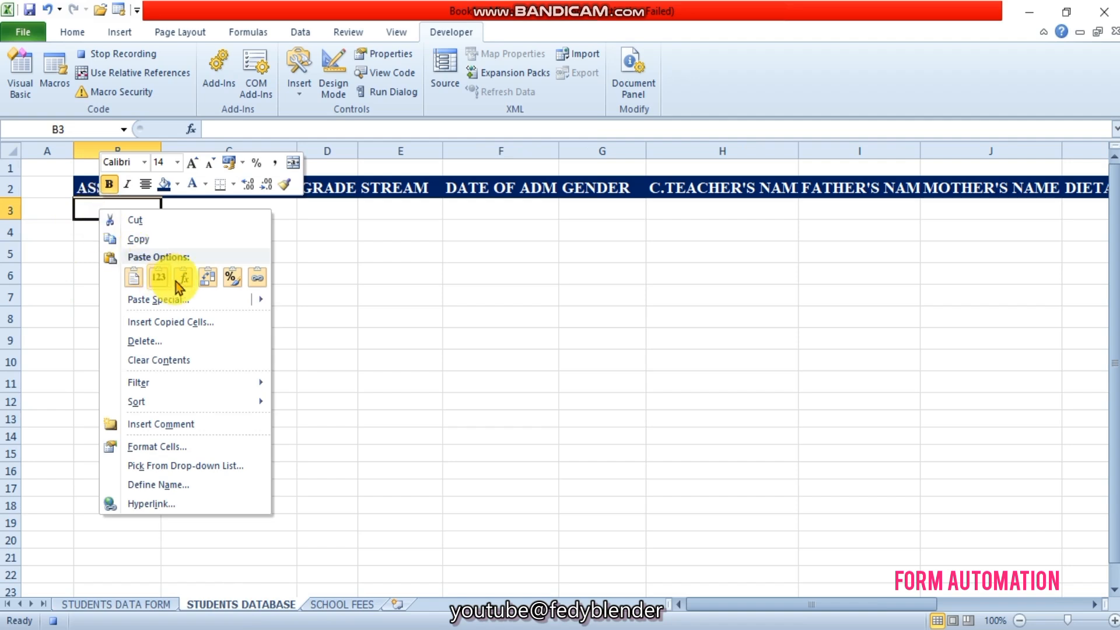
mouse_move(210, 308)
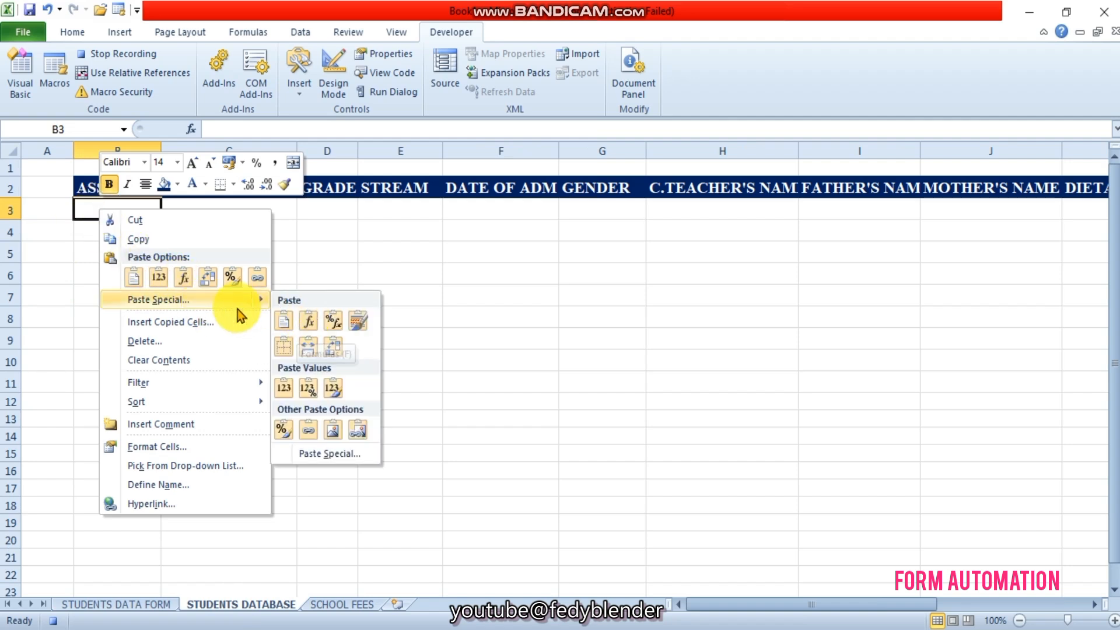
click(318, 455)
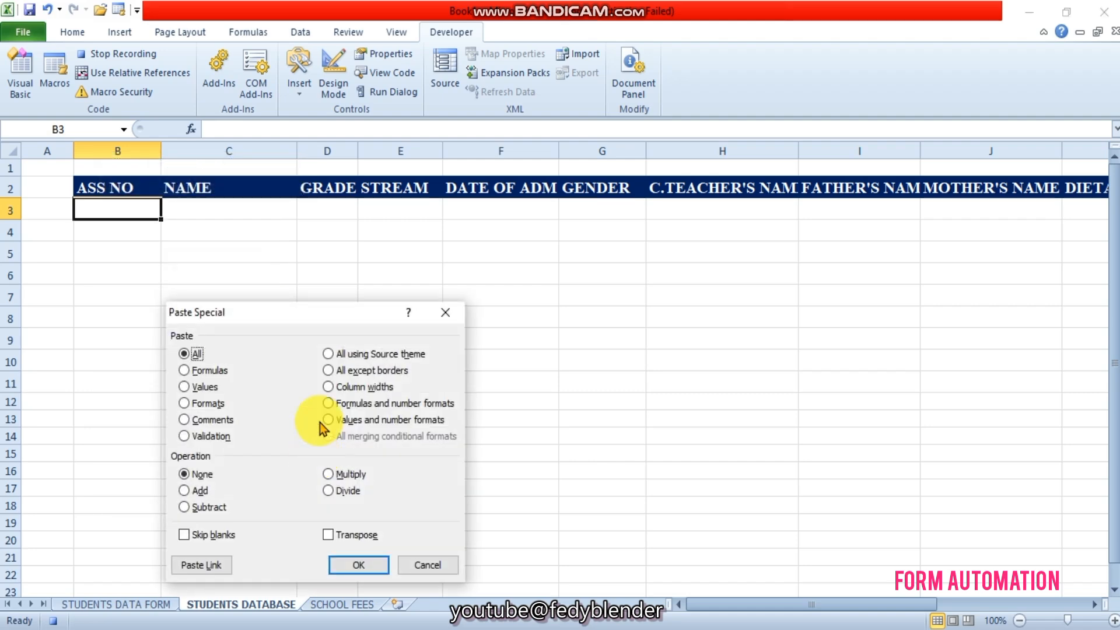
click(183, 387)
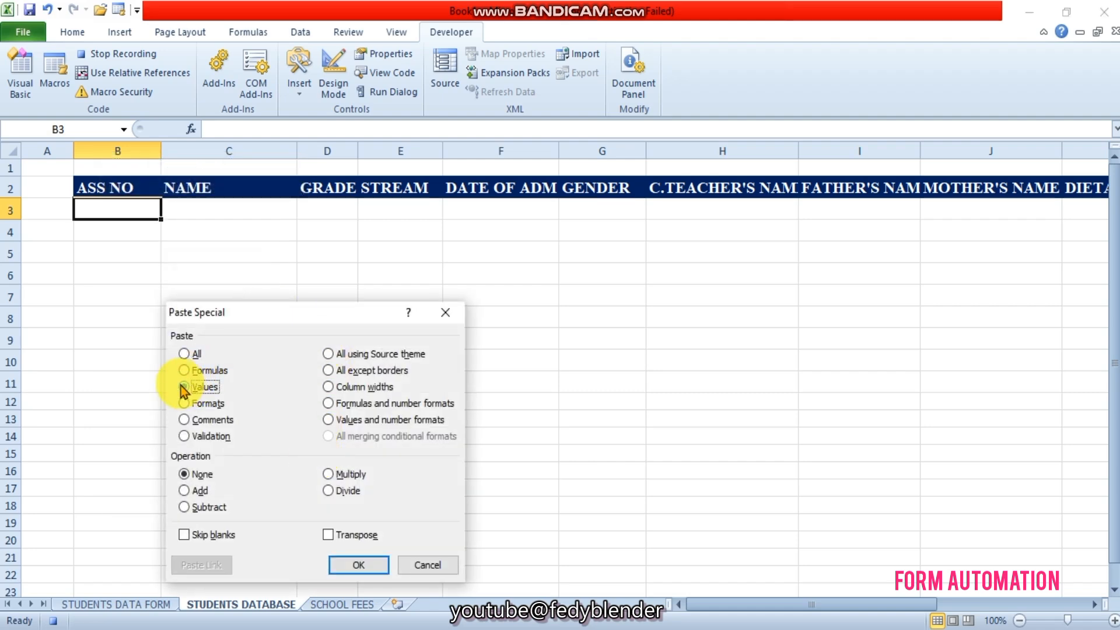
click(332, 537)
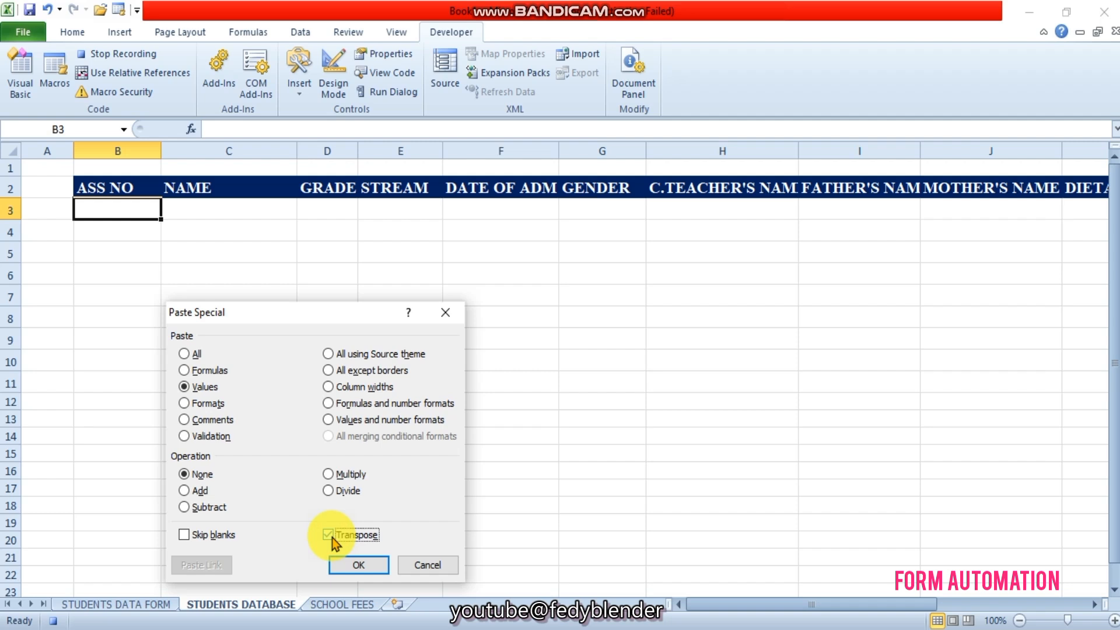
click(370, 565)
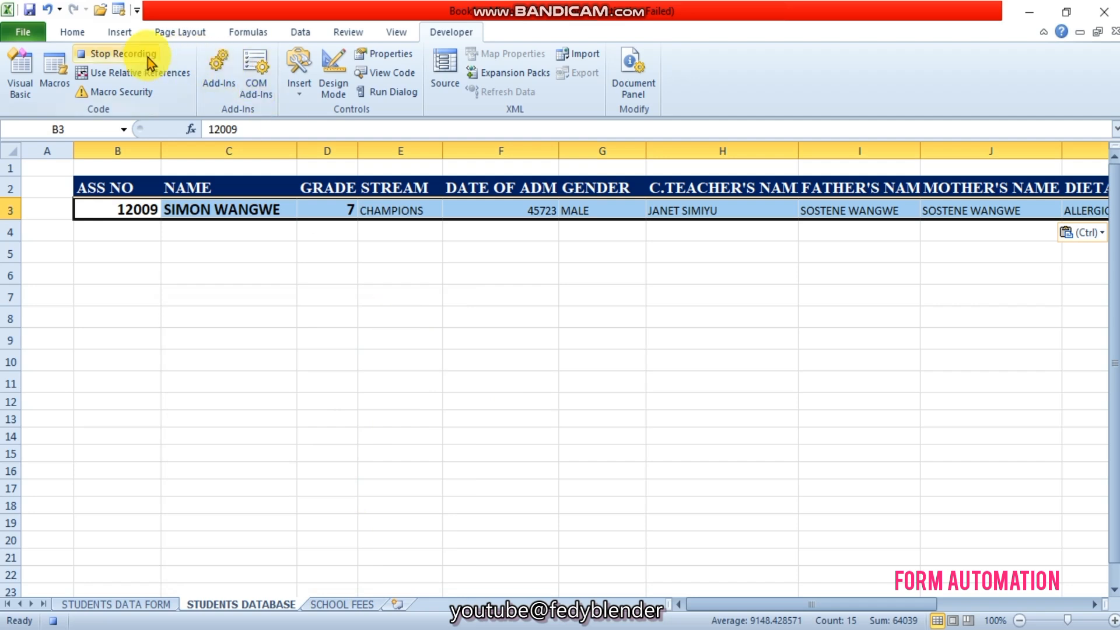
- Reduce the pasted student record's text to size 10 and centre it horizontally
click(72, 33)
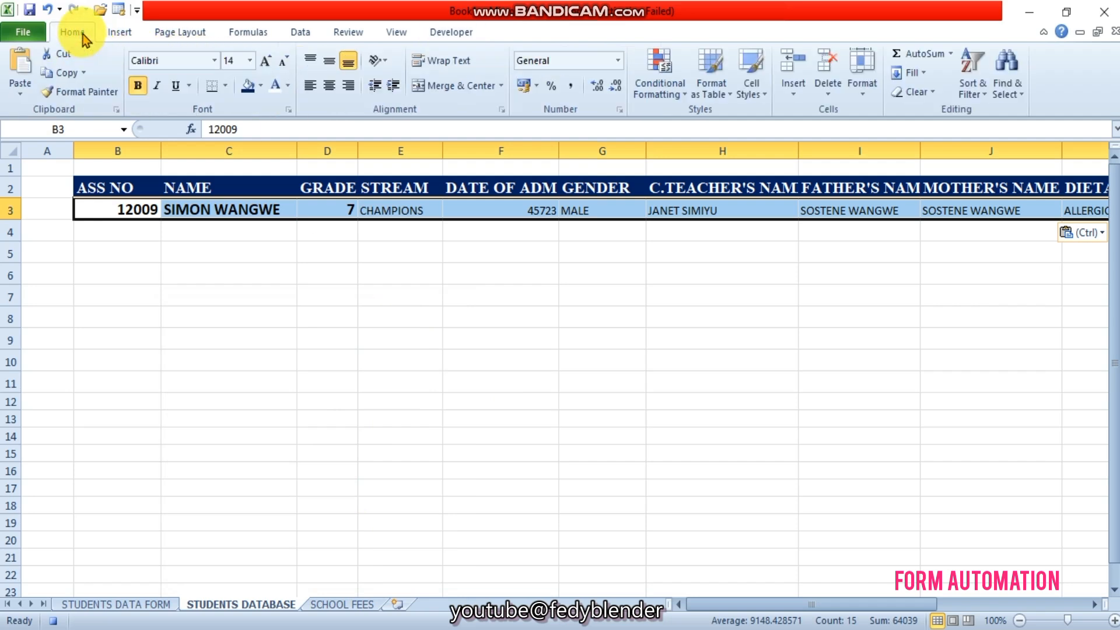
click(283, 63)
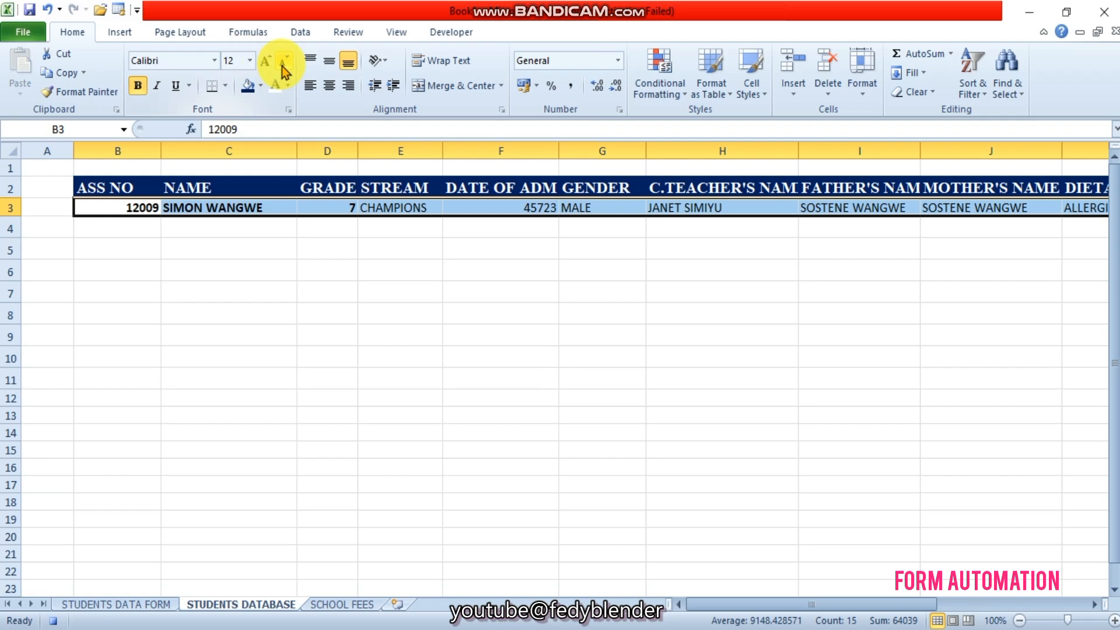
click(283, 63)
click(284, 63)
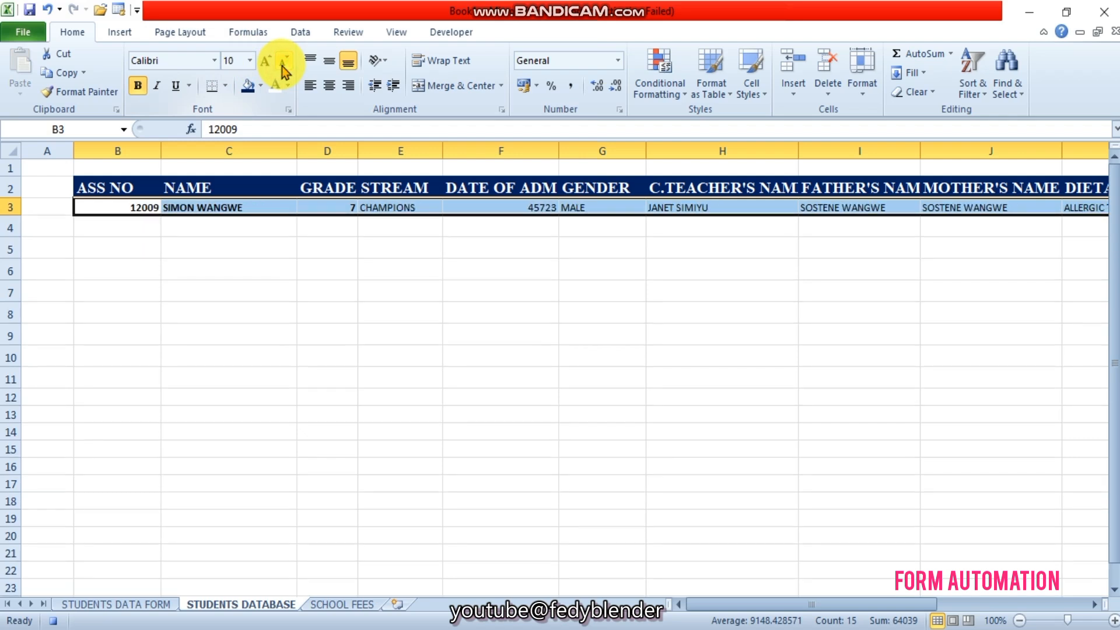
click(329, 87)
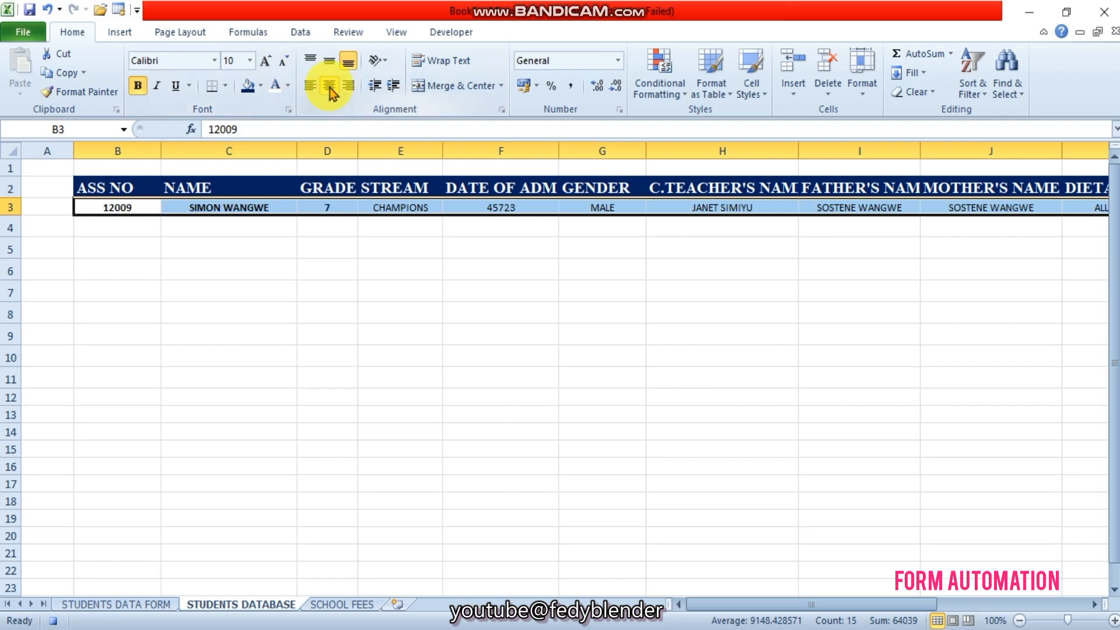
- Insert a sheet row between the headers and the student record, and give its selected cells a white fill
click(794, 98)
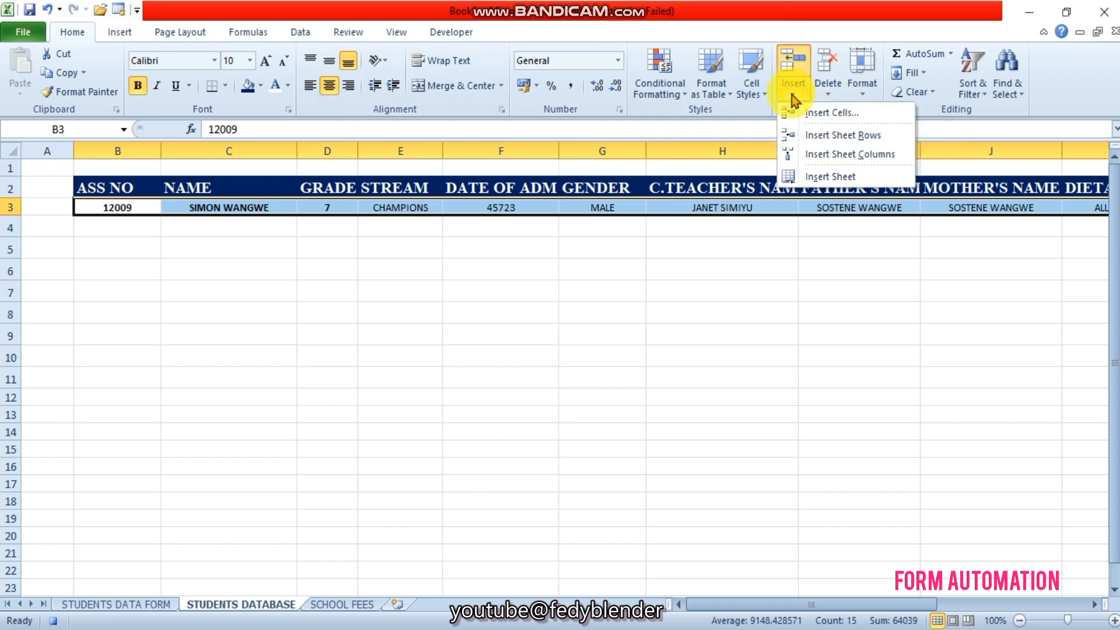
click(834, 141)
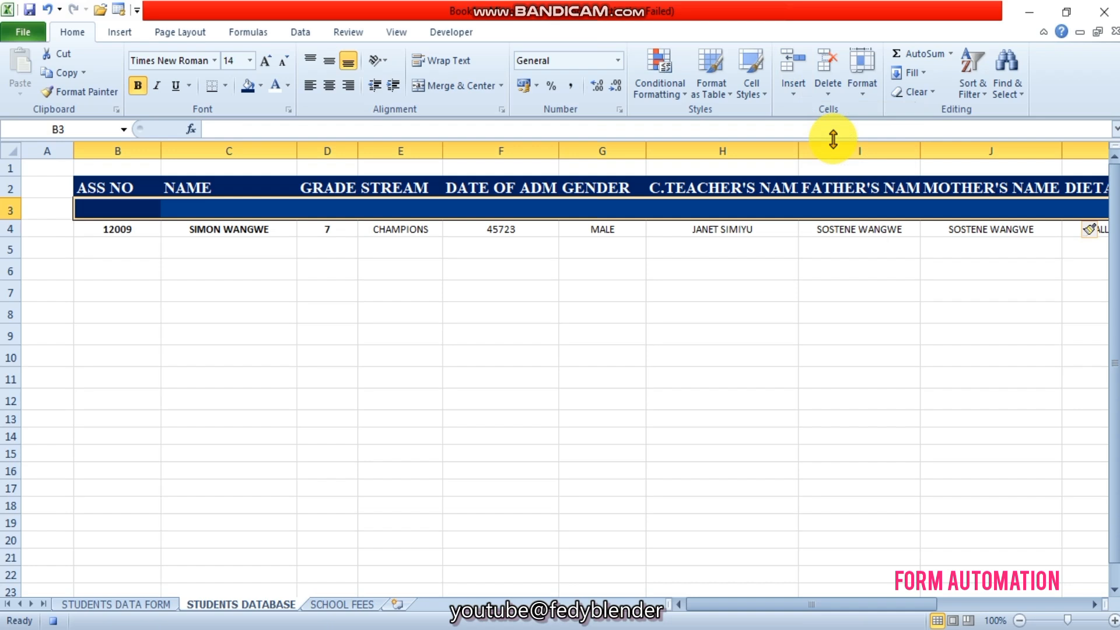
click(261, 86)
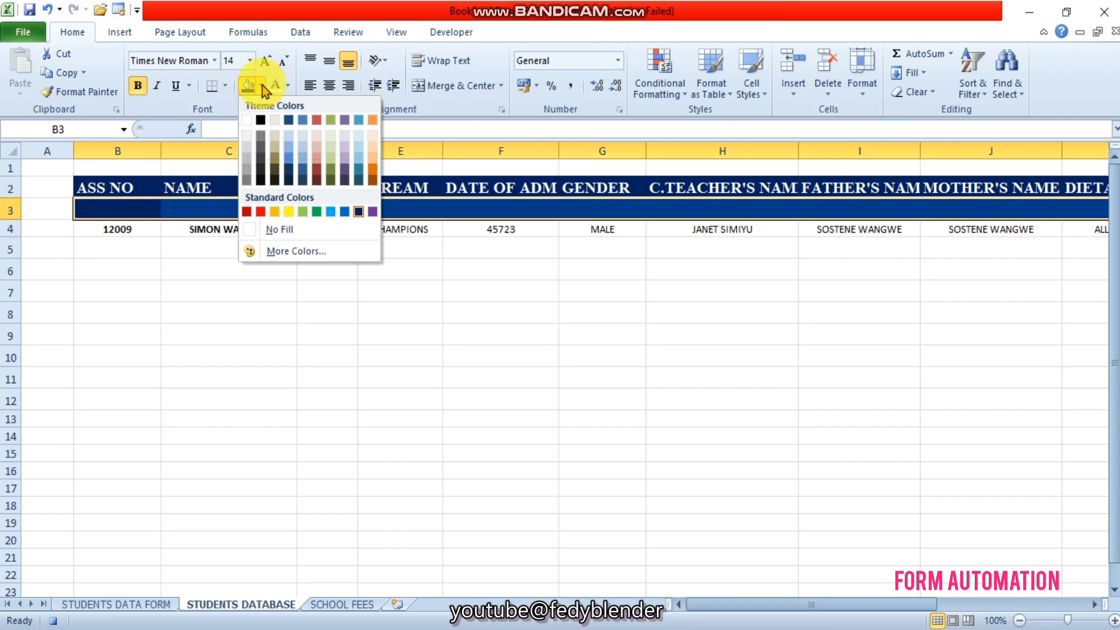
click(247, 120)
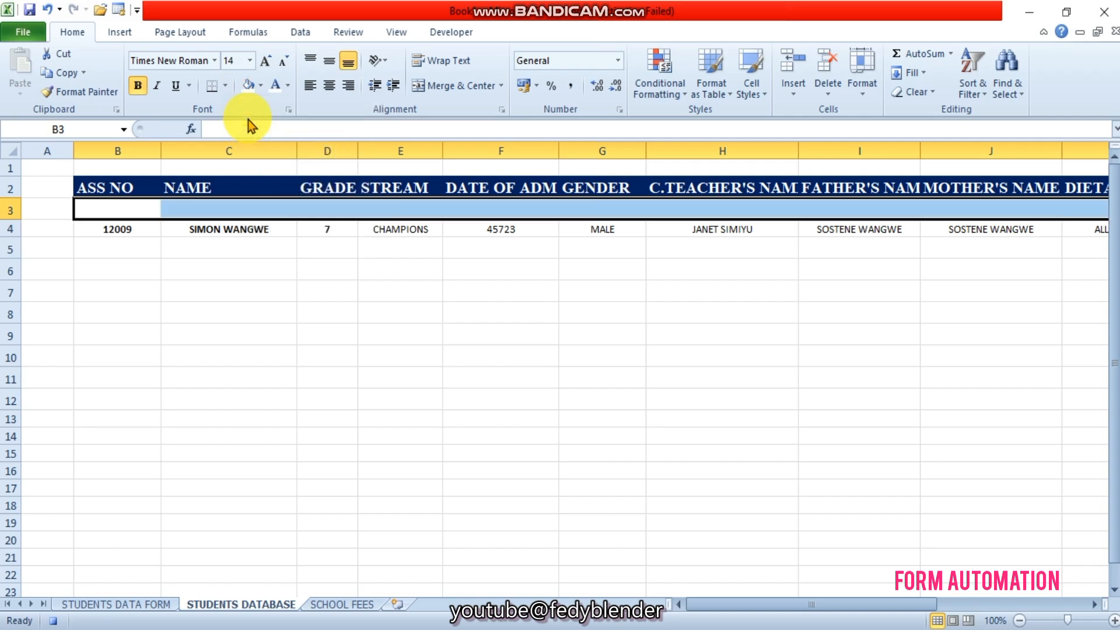
click(328, 252)
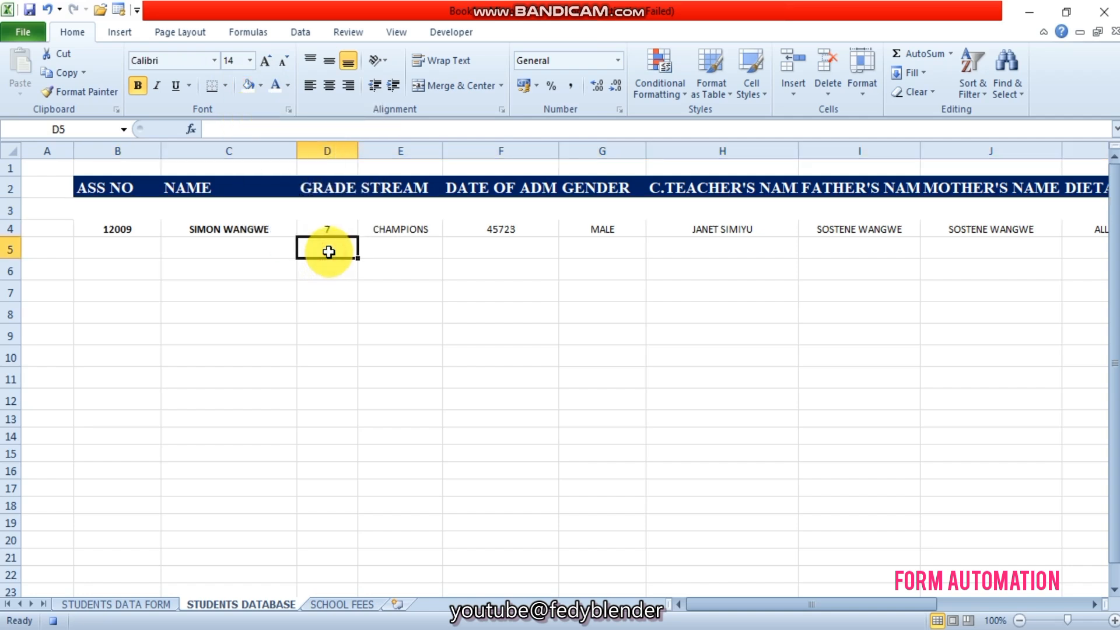
- Clear the class teacher's, father's and mother's name entries in I5:I7 of the STUDENTS DATA FORM sheet
click(115, 605)
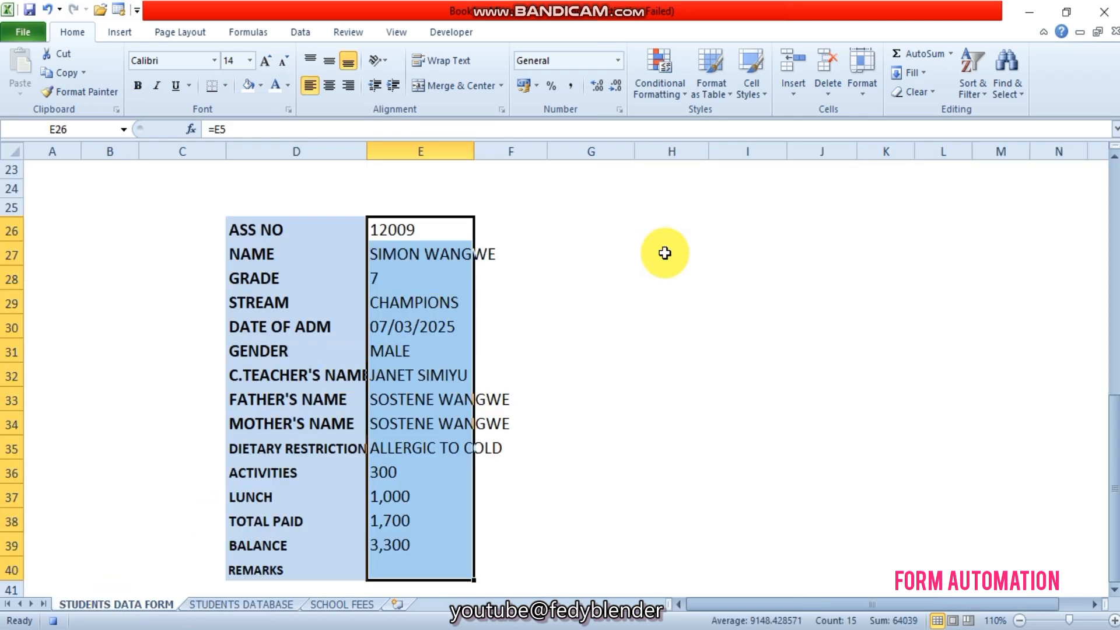
scroll(583, 175, up, 7)
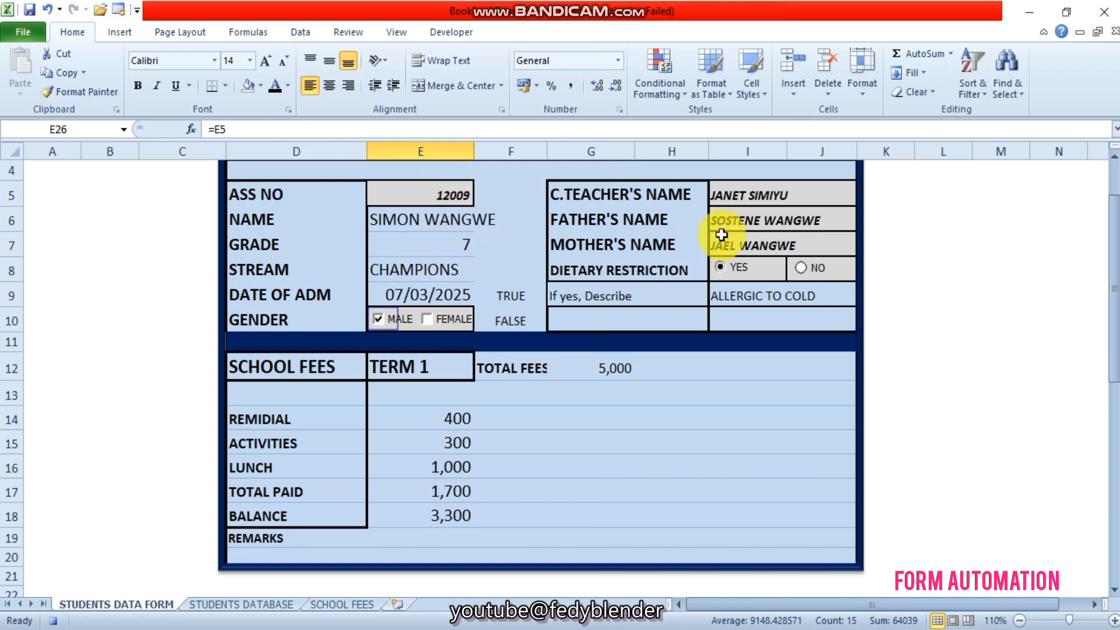
click(754, 195)
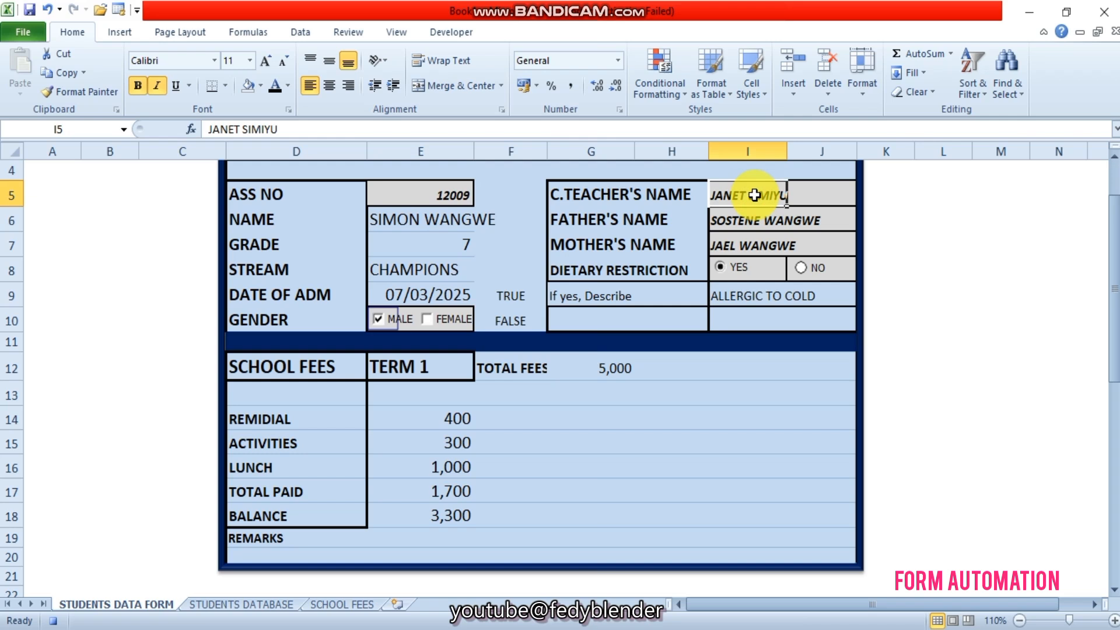
key(Delete)
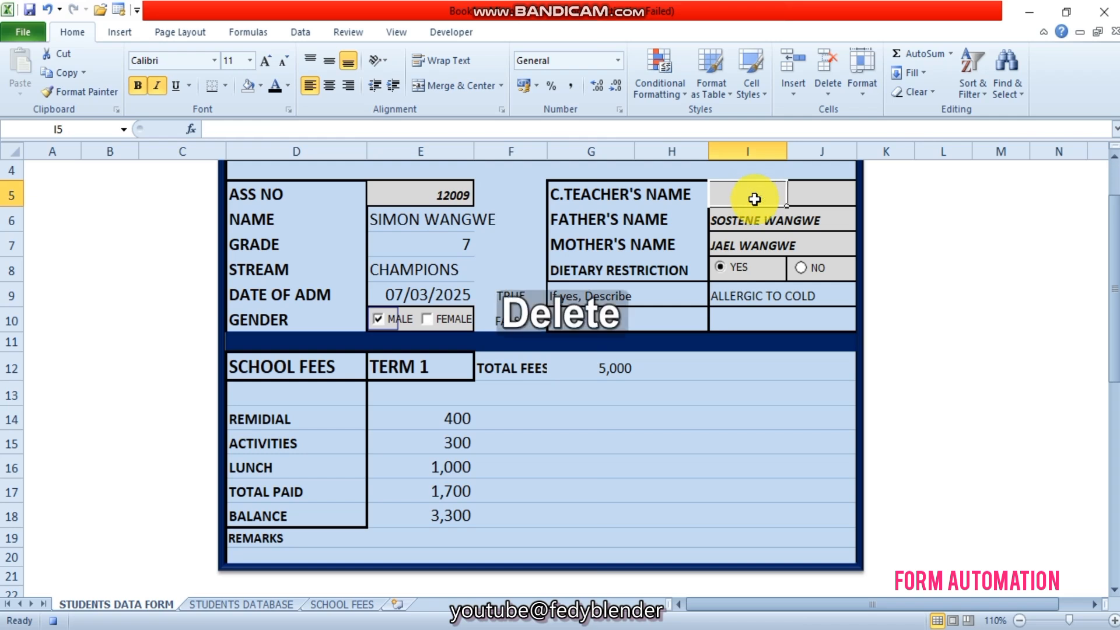
click(756, 219)
key(Delete)
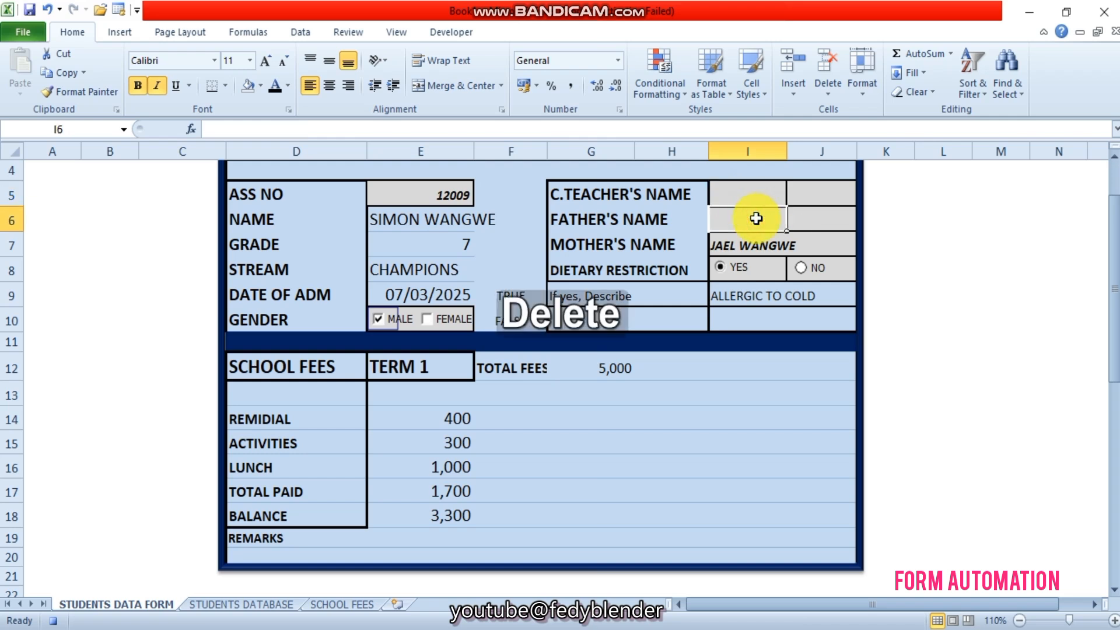
click(755, 249)
key(Delete)
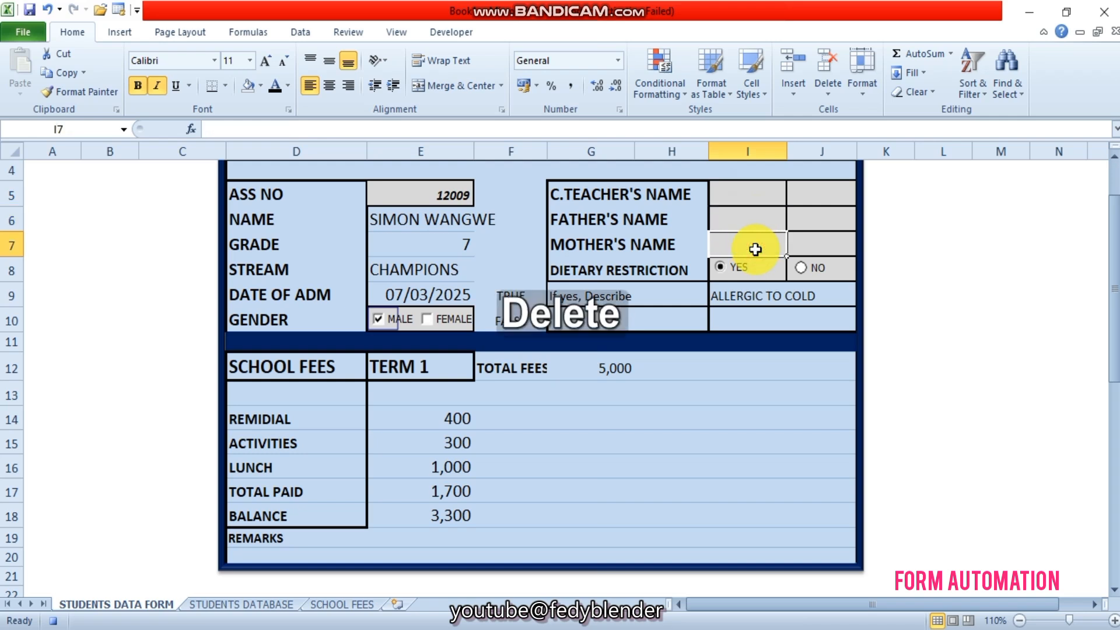
- Switch the dietary restriction to NO, clear its description in I9:J9, and untick the MALE gender box
click(803, 270)
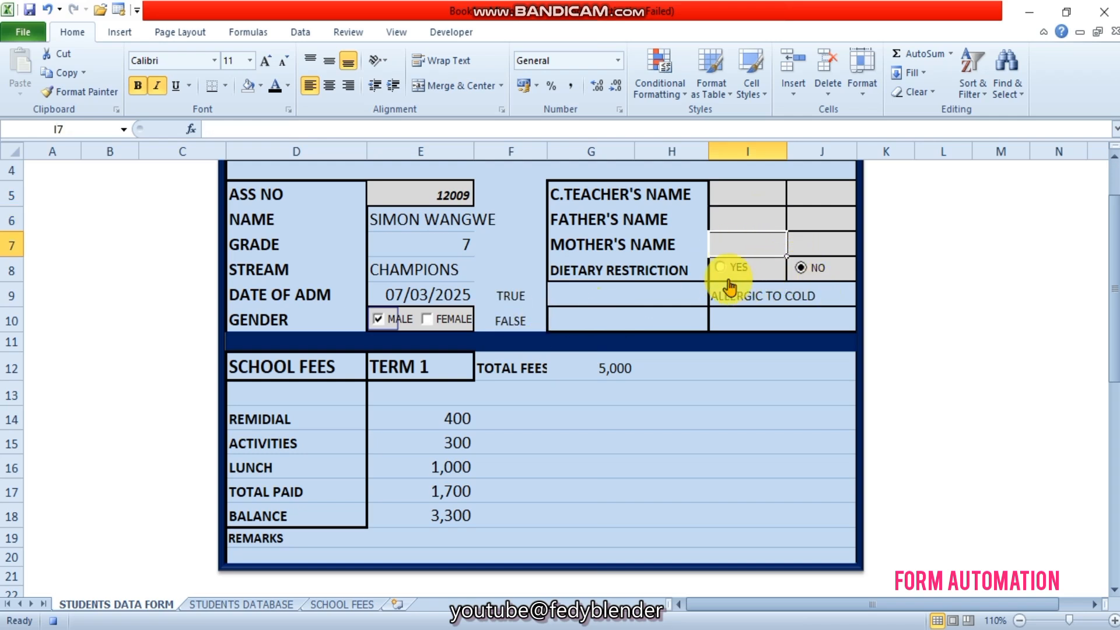
drag(719, 291, 808, 292)
key(Delete)
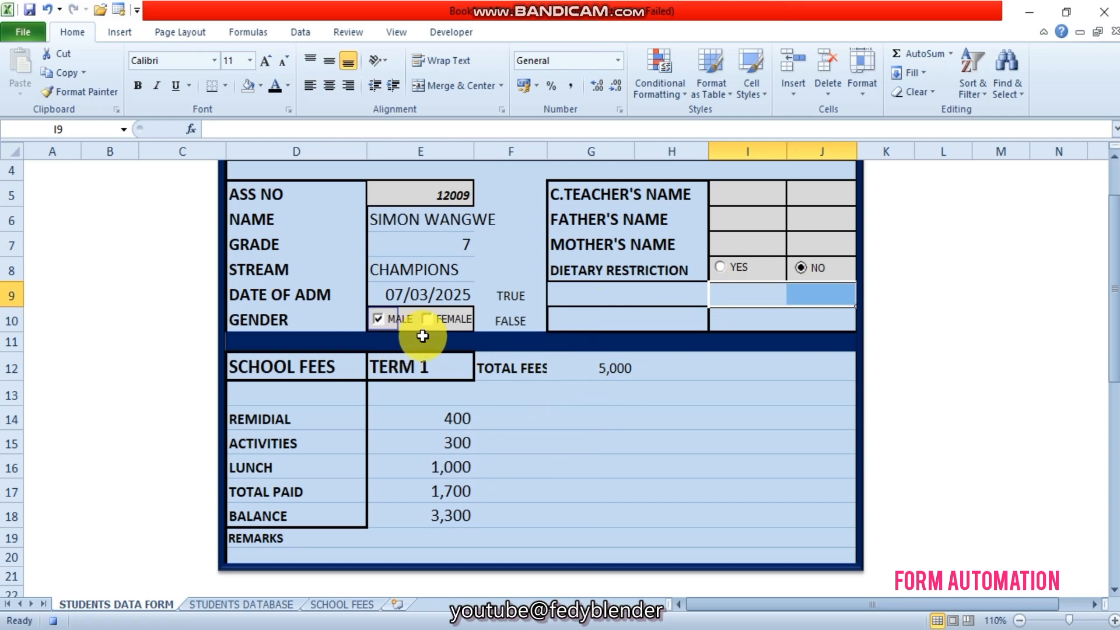
click(379, 320)
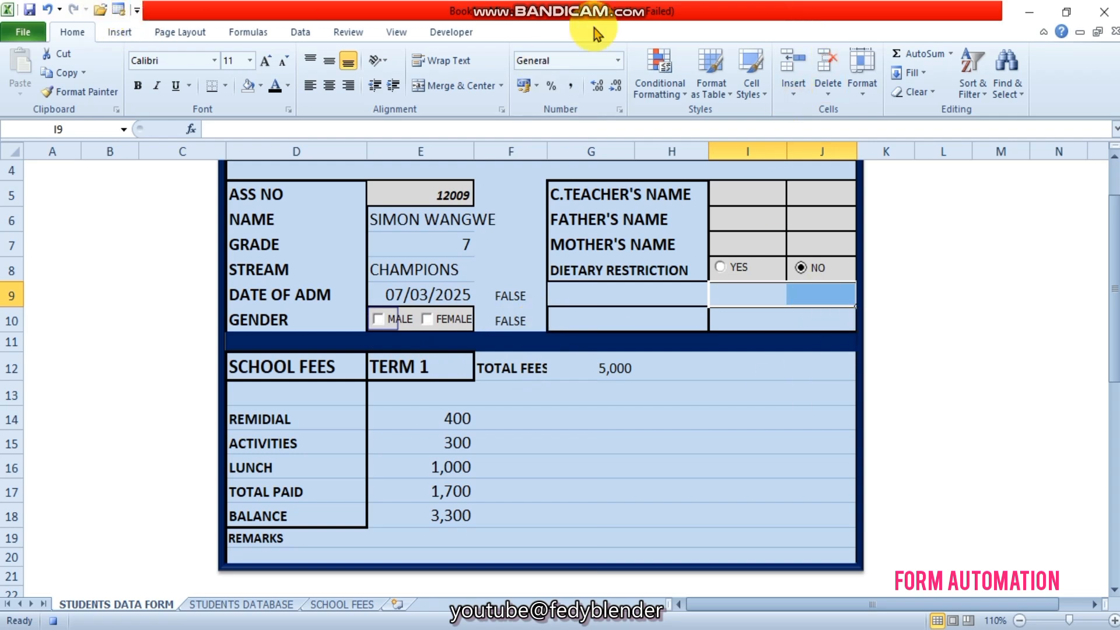
- Stop recording the macro and check the transferred record on the STUDENTS DATABASE sheet
click(449, 33)
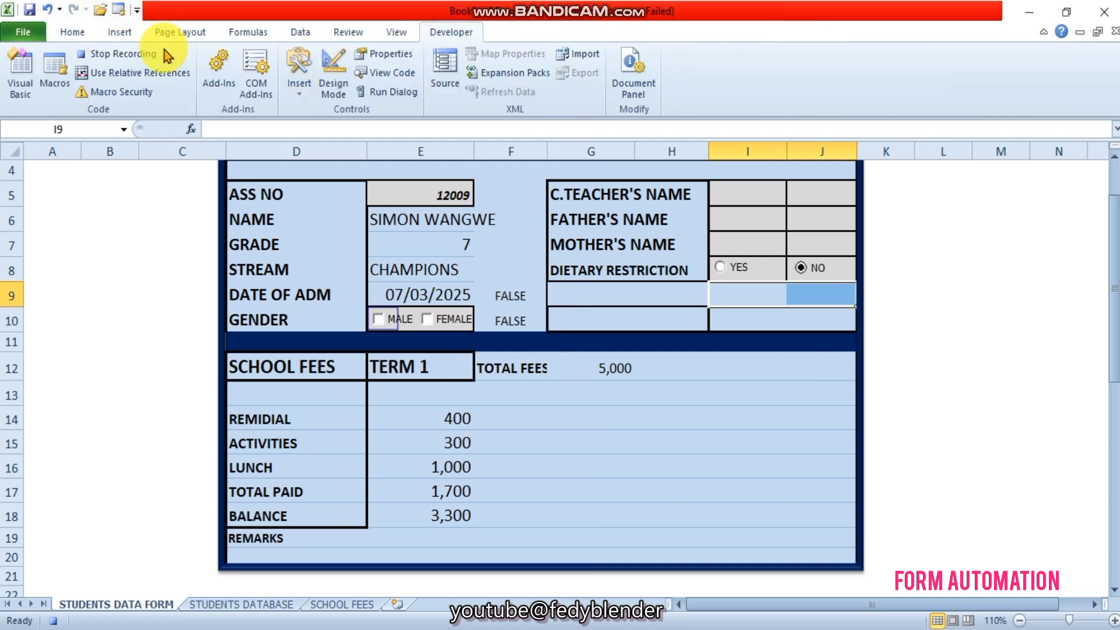
click(120, 55)
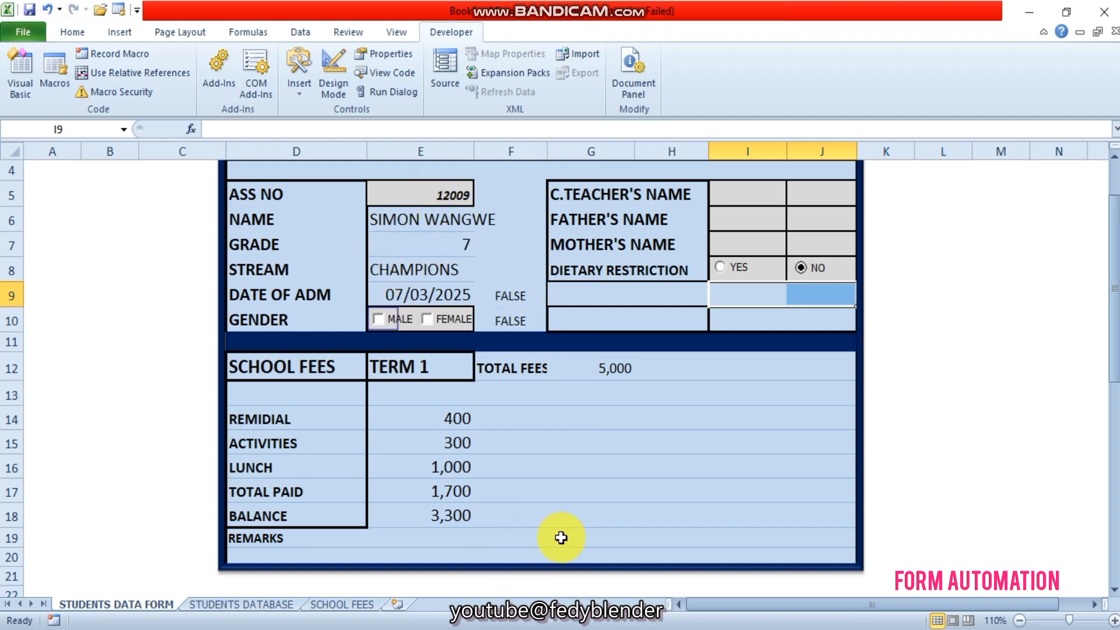
click(242, 603)
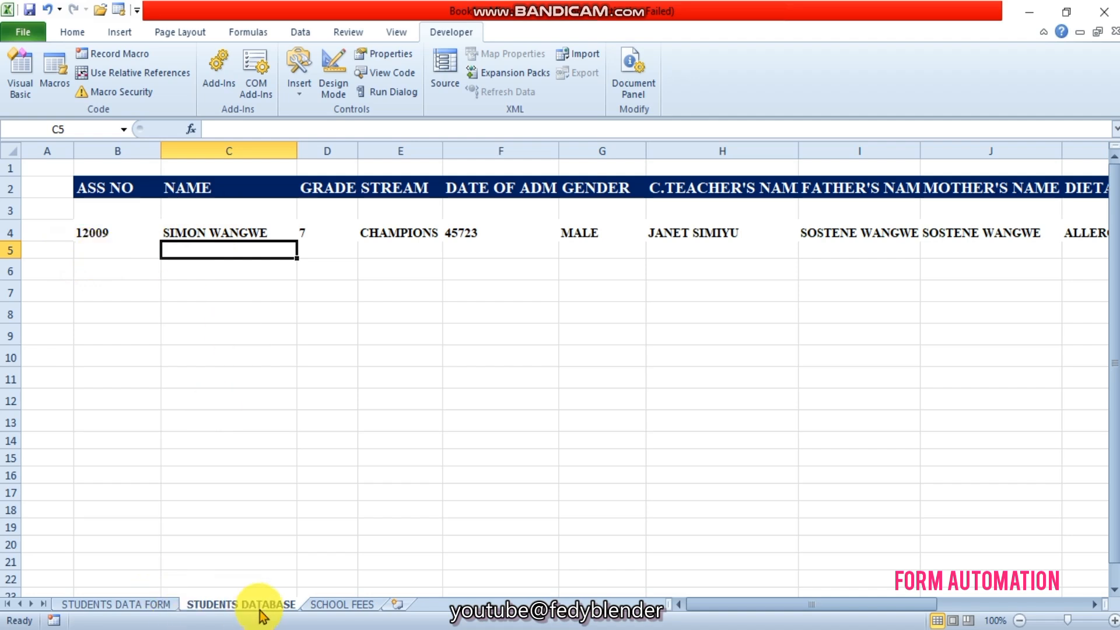
click(142, 604)
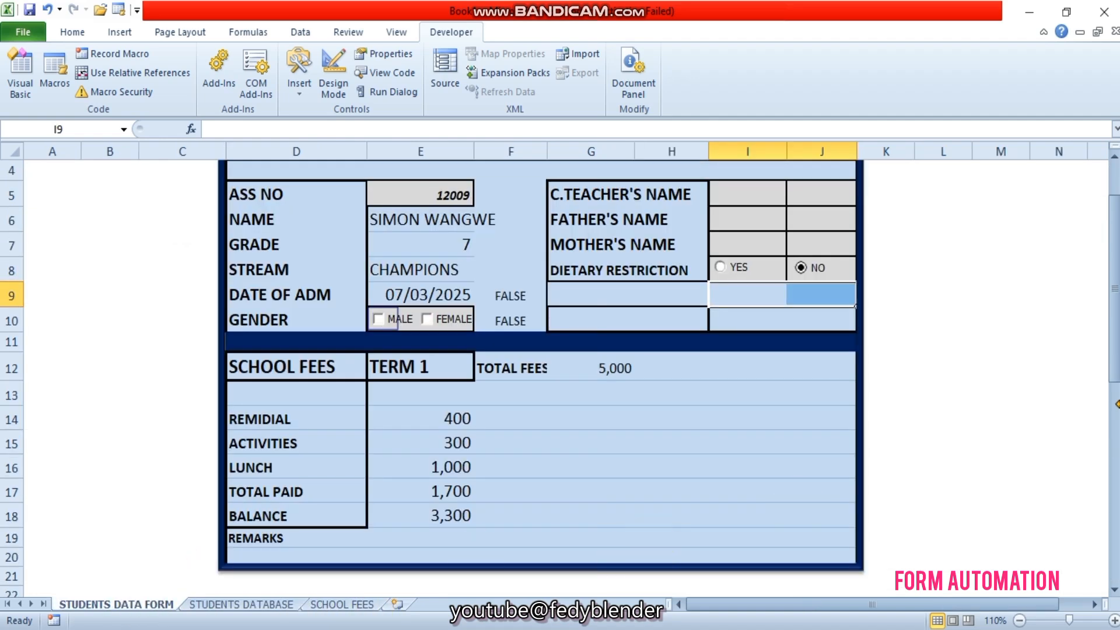
- Draw a form control button in the REMARKS area across columns F to H and assign it the FORMAUTOMATION macro
drag(1114, 309, 1113, 326)
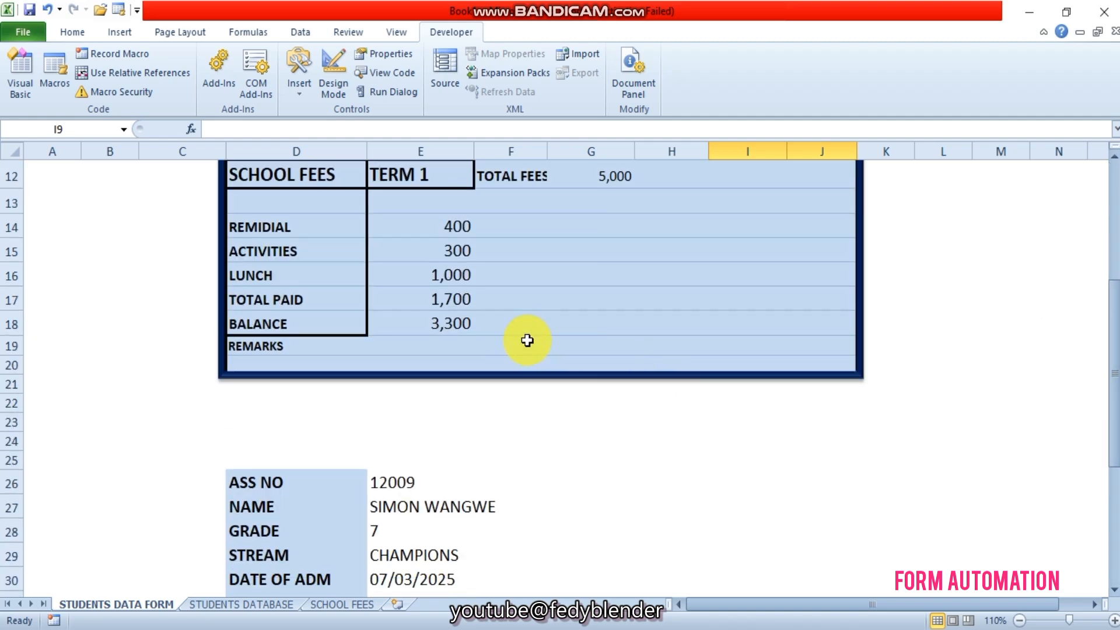
click(58, 30)
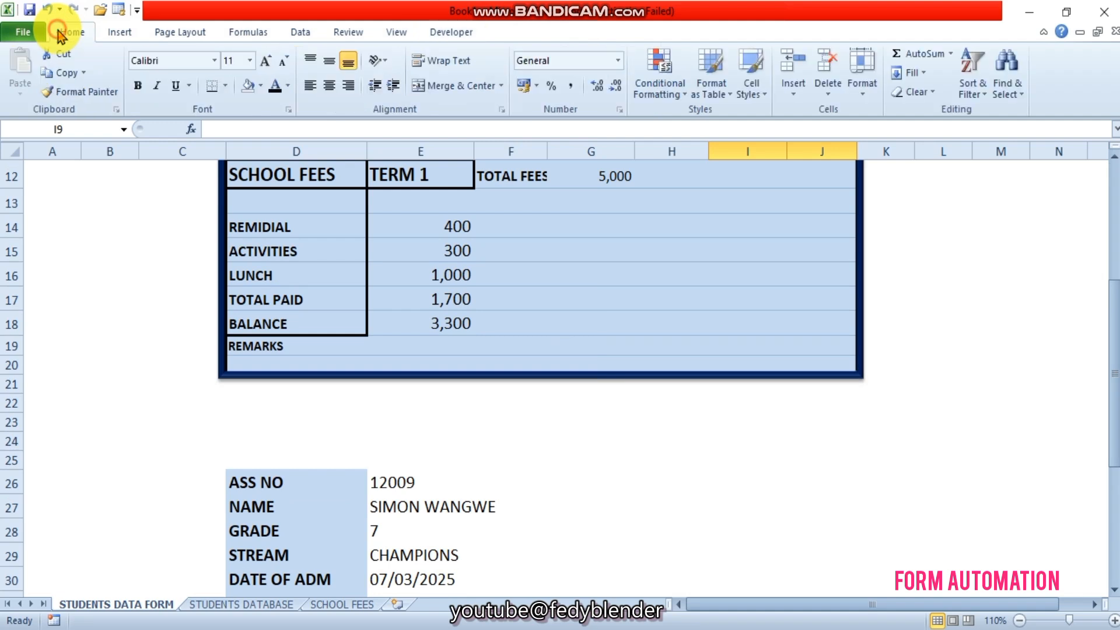
click(443, 36)
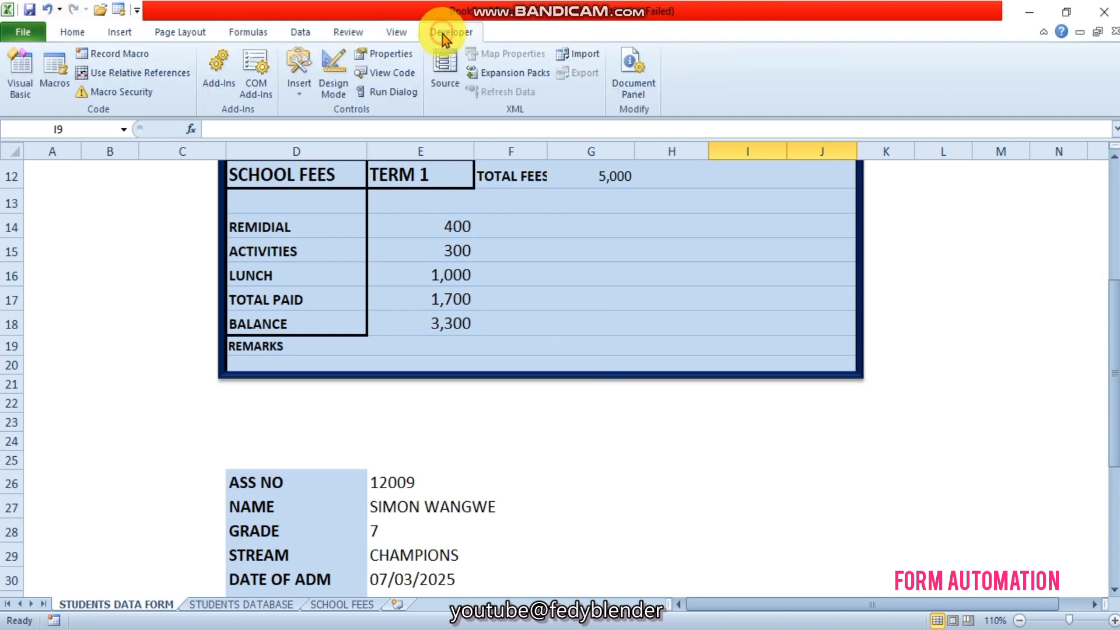
click(298, 93)
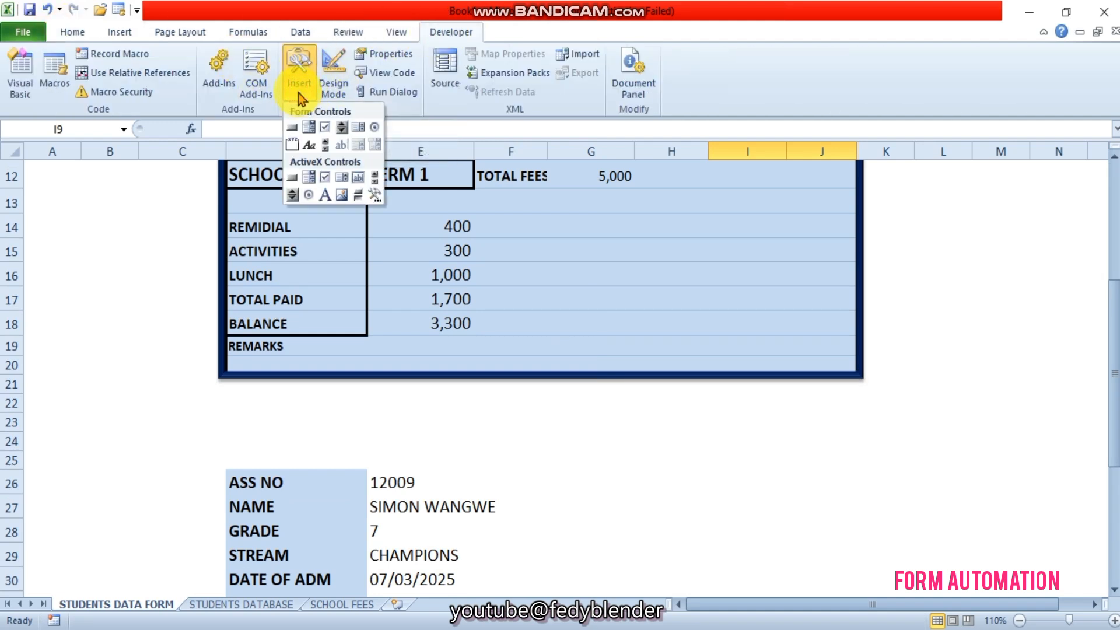
click(292, 127)
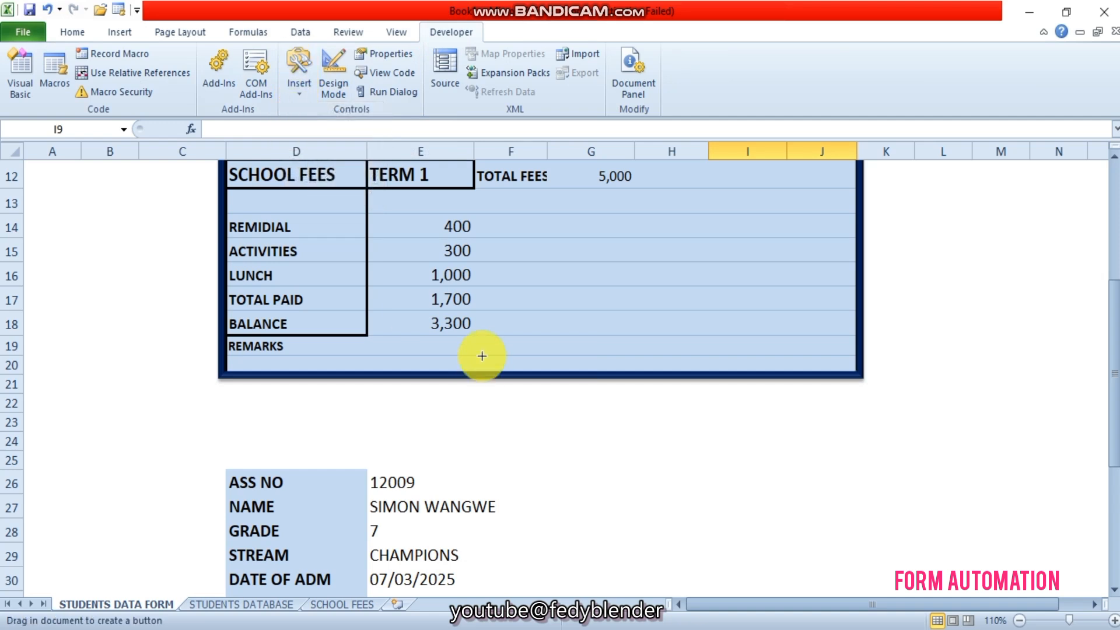
drag(505, 338, 656, 359)
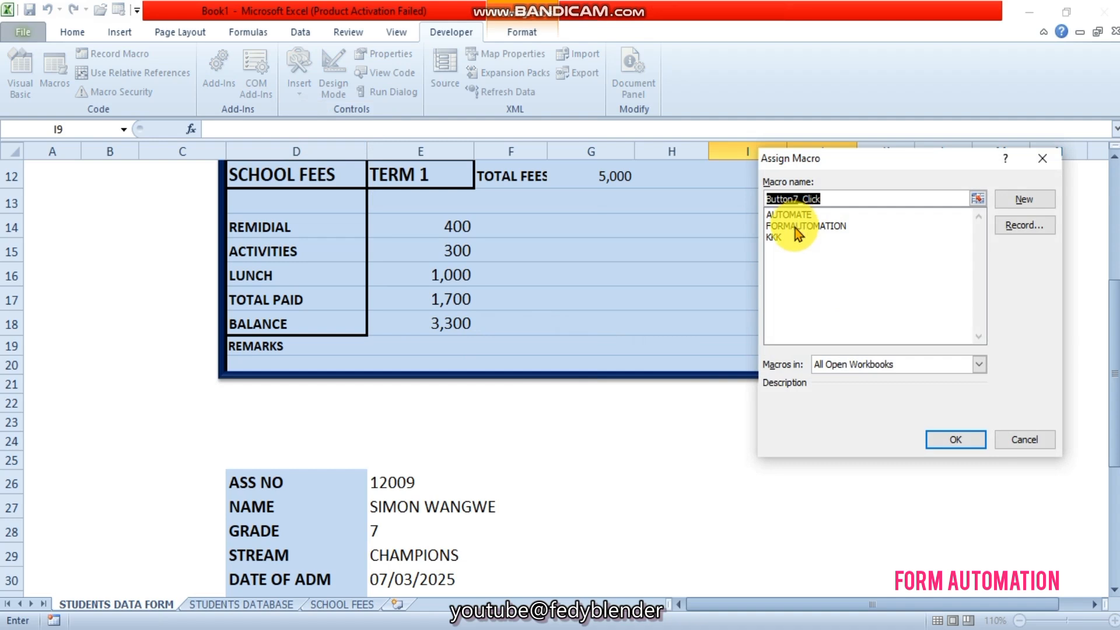
click(800, 227)
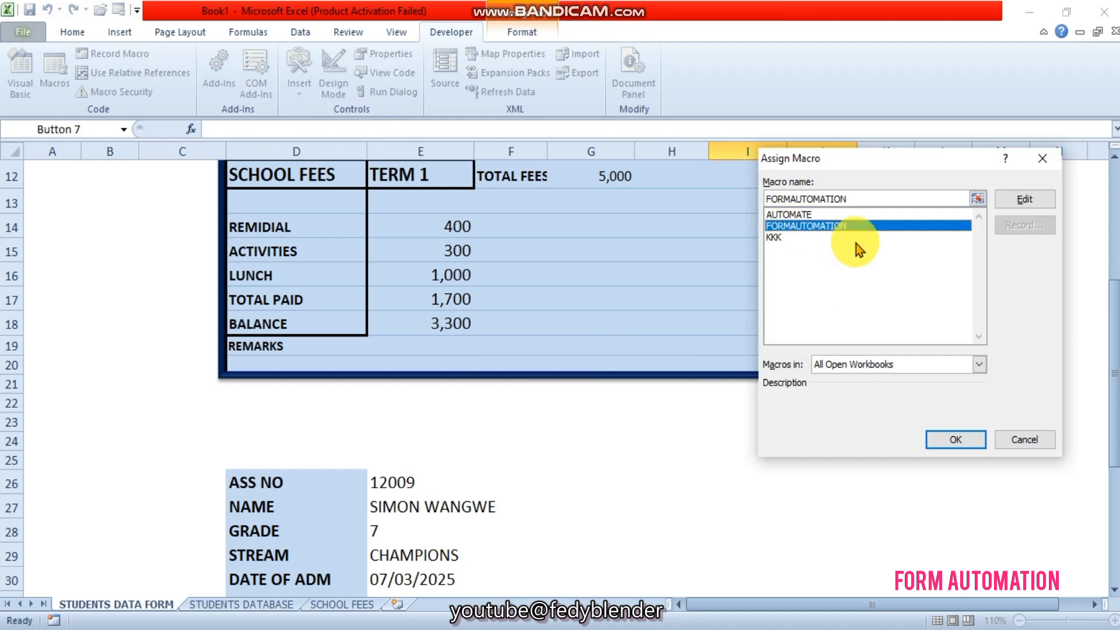
click(934, 444)
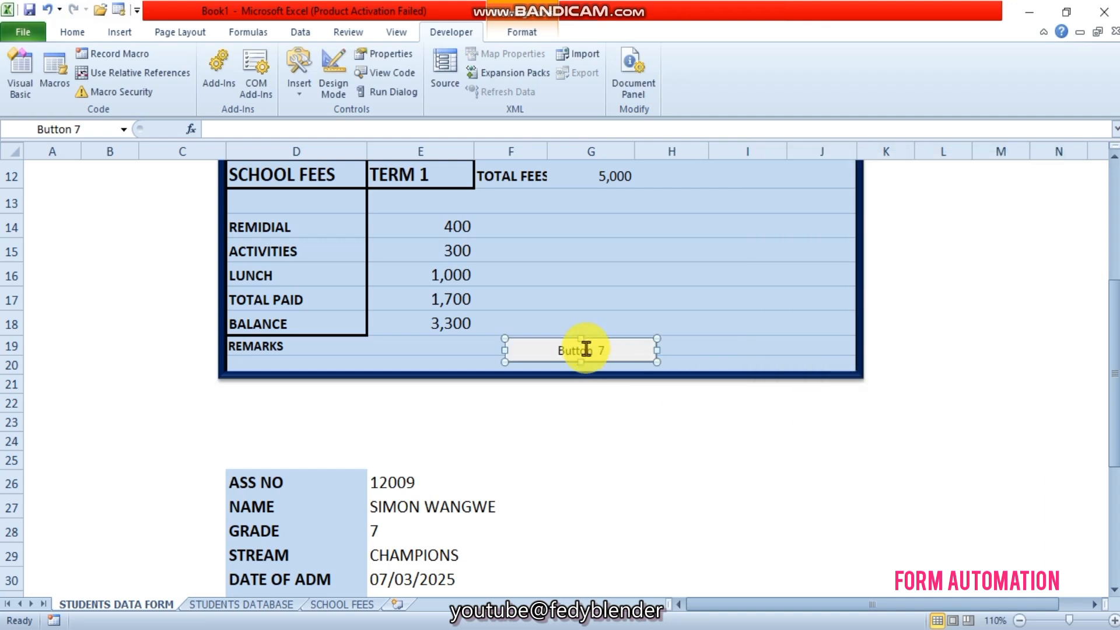
- Replace the new button's caption with SUBMIT
click(604, 348)
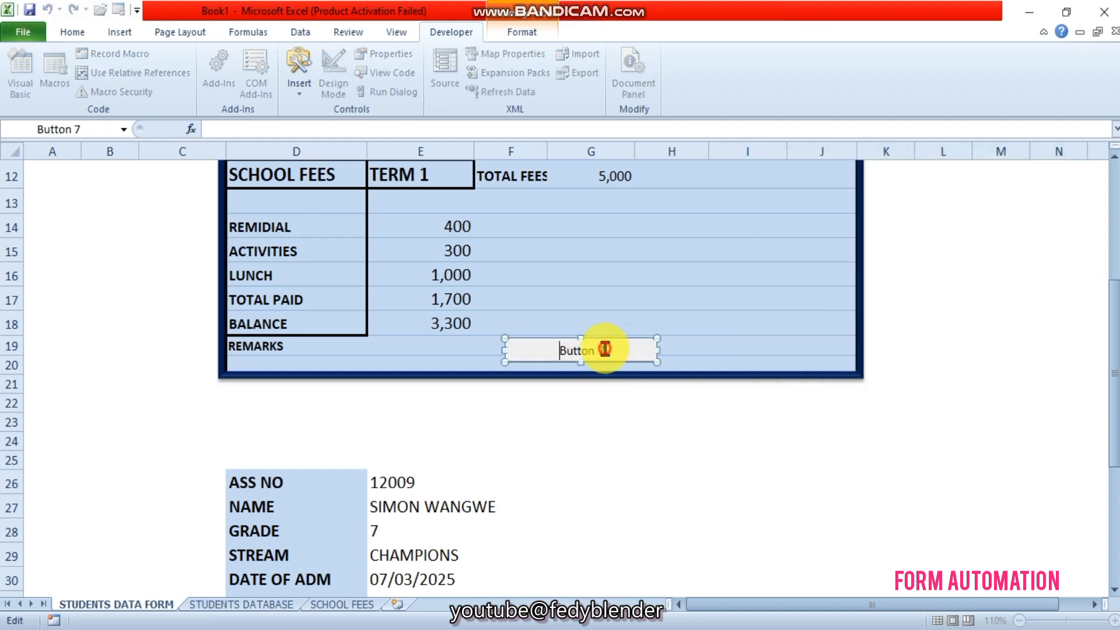
key(Delete)
key(Delete)
key(Delete)
key(Delete)
key(Delete)
key(Delete)
key(Delete)
key(Delete)
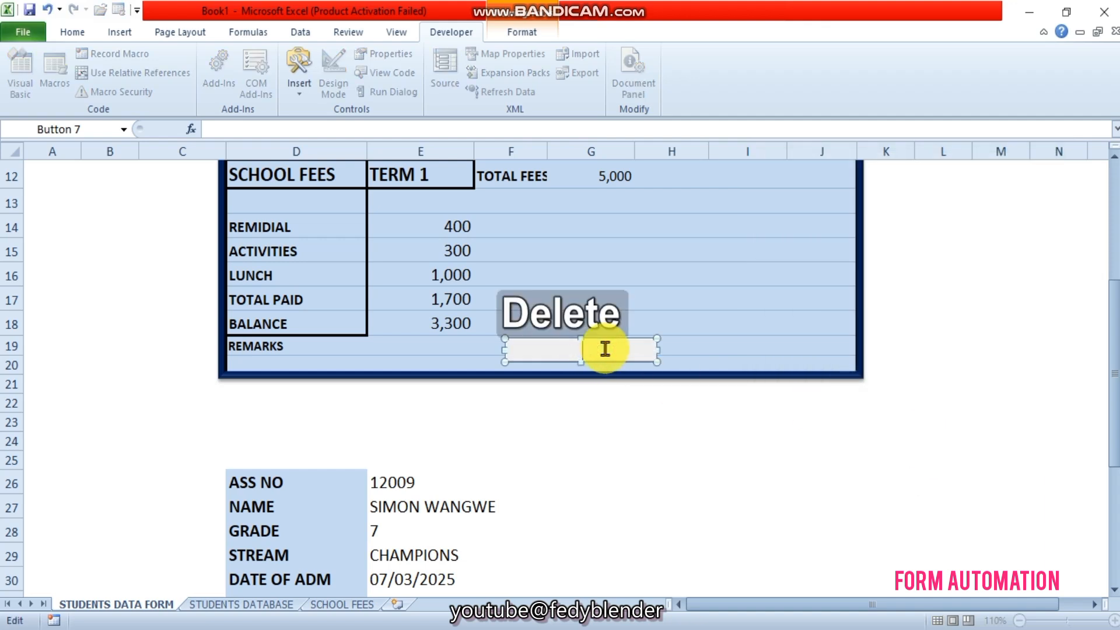
text(sUBMI)
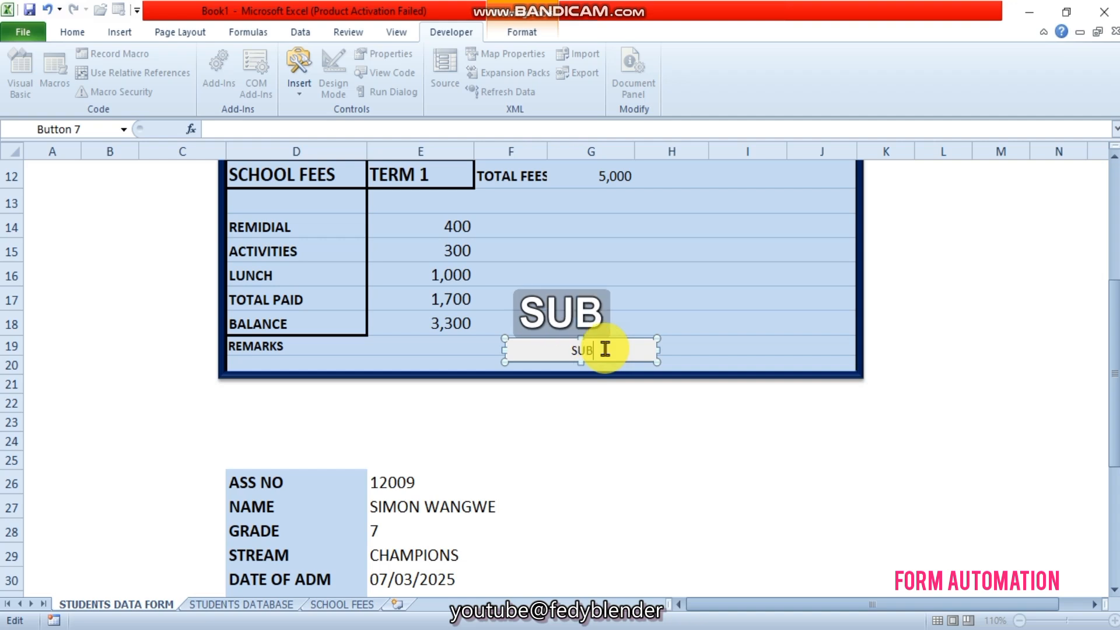
text(T)
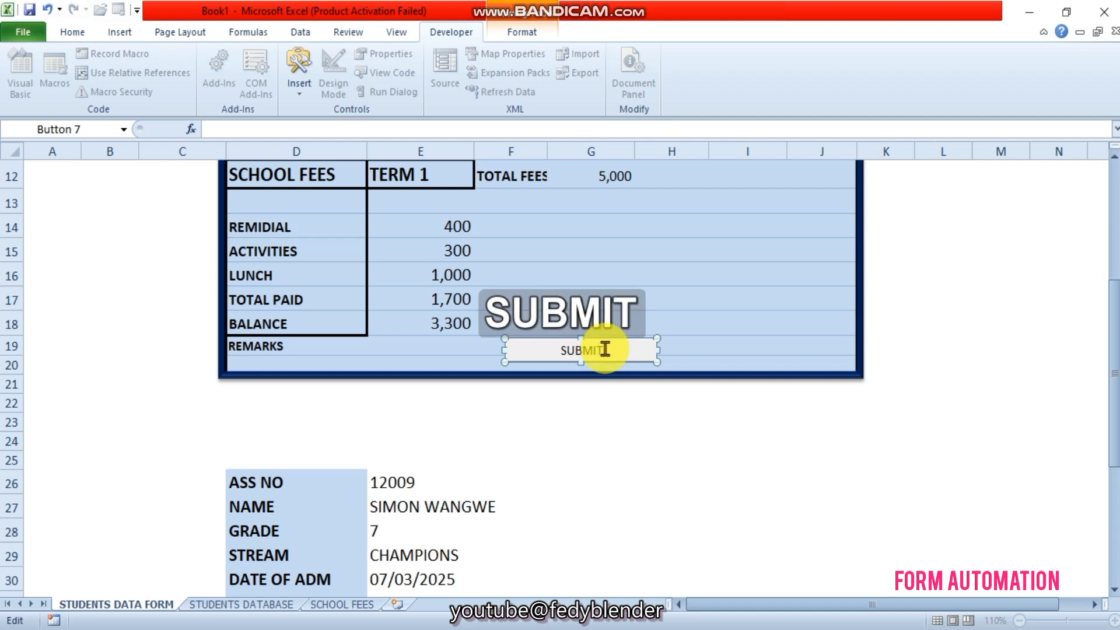
click(658, 350)
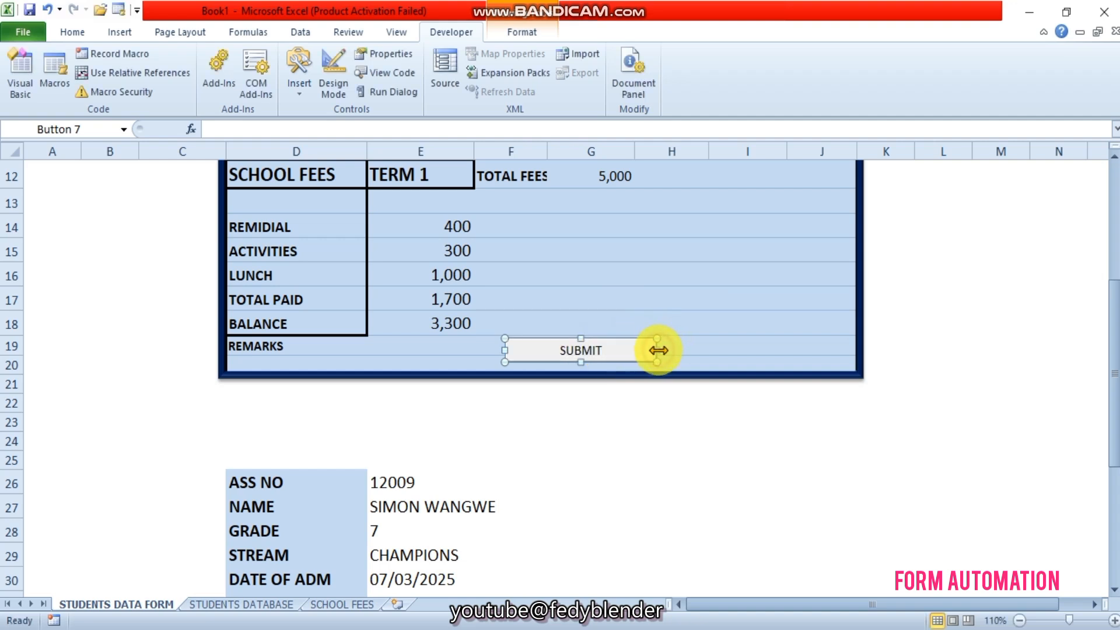
- Narrow the SUBMIT button so that it ends within column G
click(516, 35)
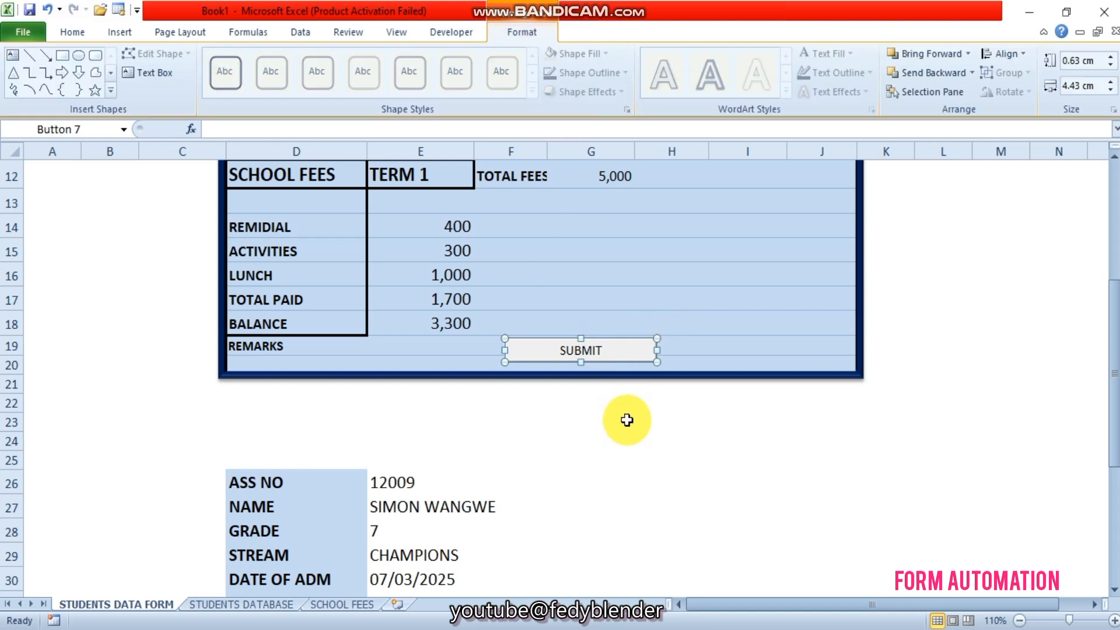
drag(656, 348, 624, 350)
click(596, 310)
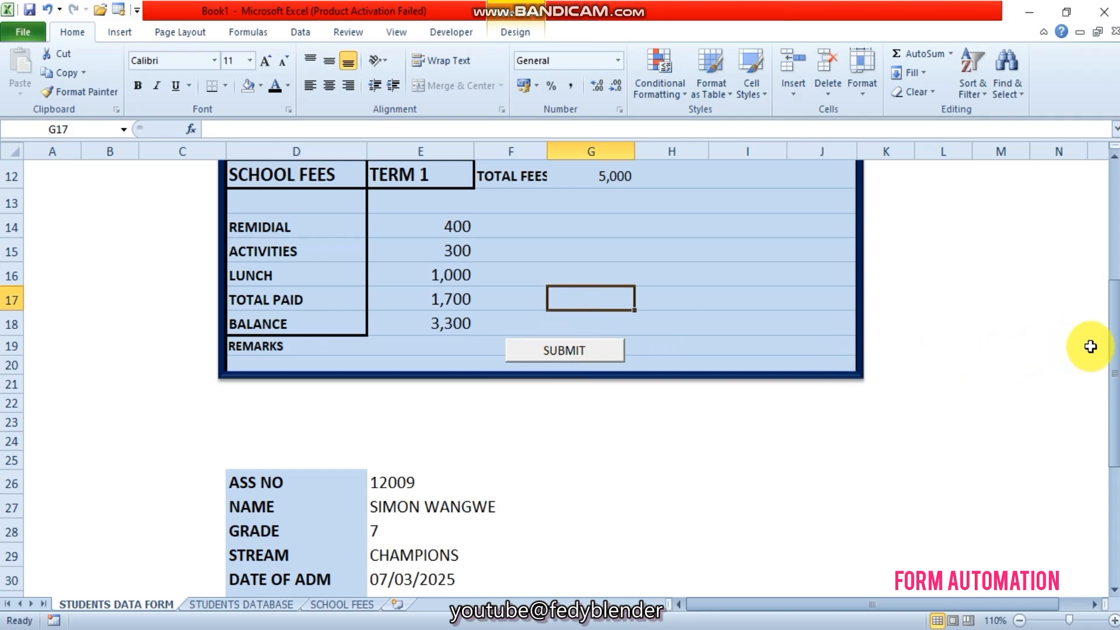
- Enter the class teacher's, father's and mother's full names in I5:I7 of the student form
drag(1114, 348, 1111, 250)
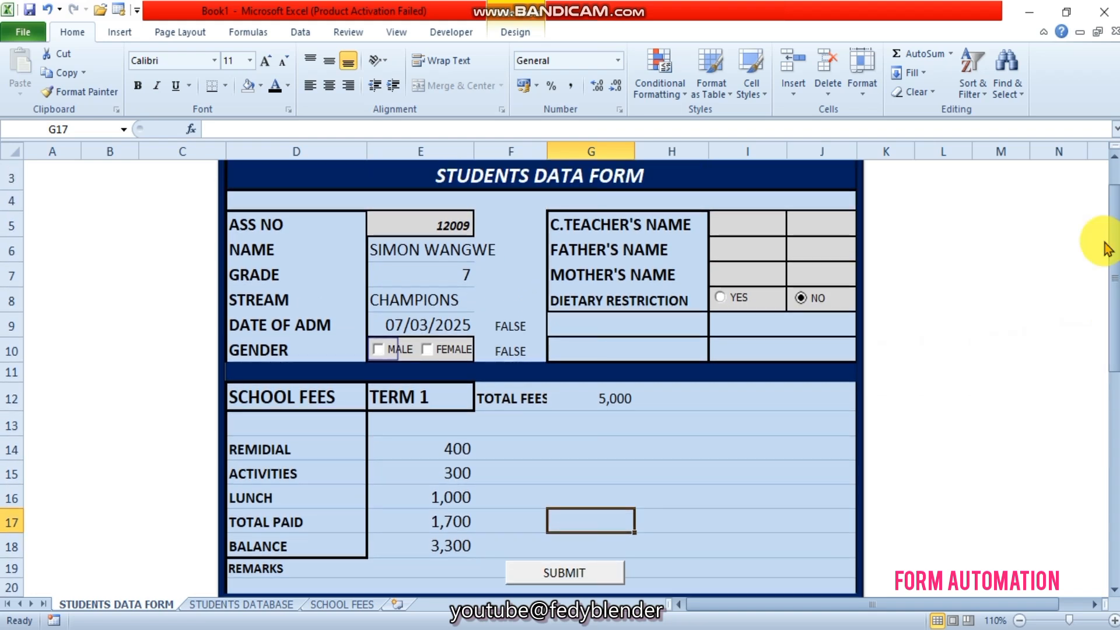
click(726, 227)
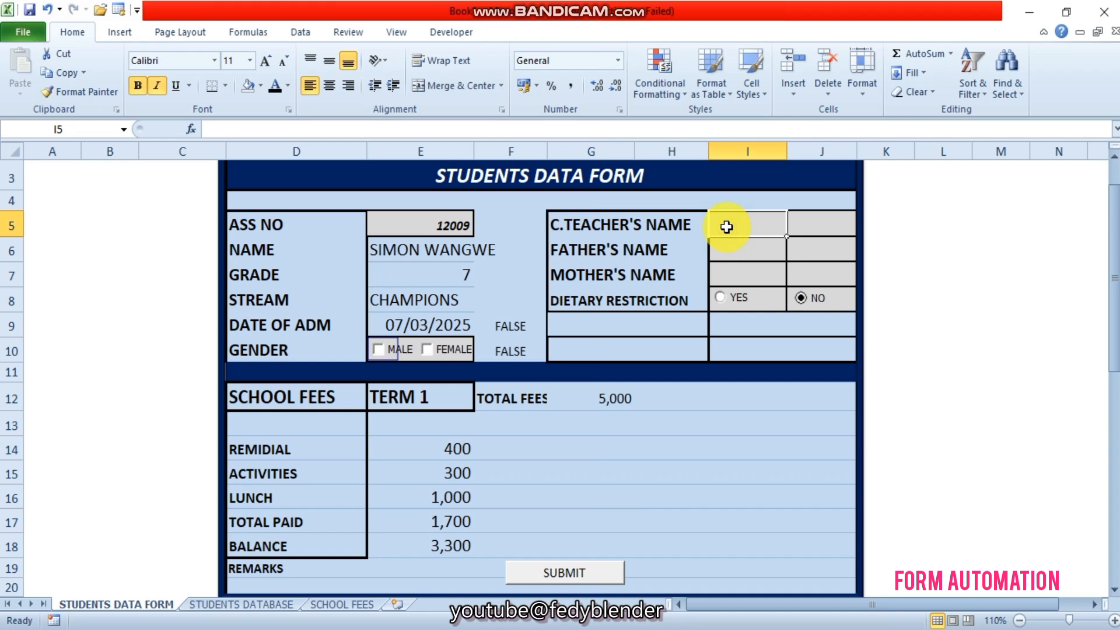
text(FELIX)
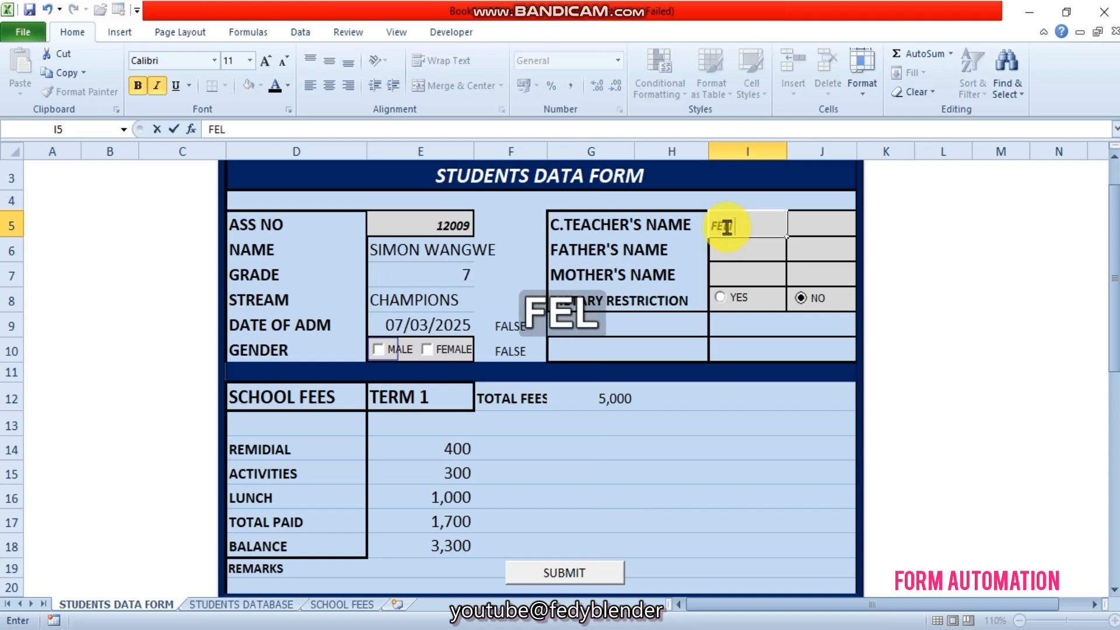
click(750, 252)
text(ODHIAMBO)
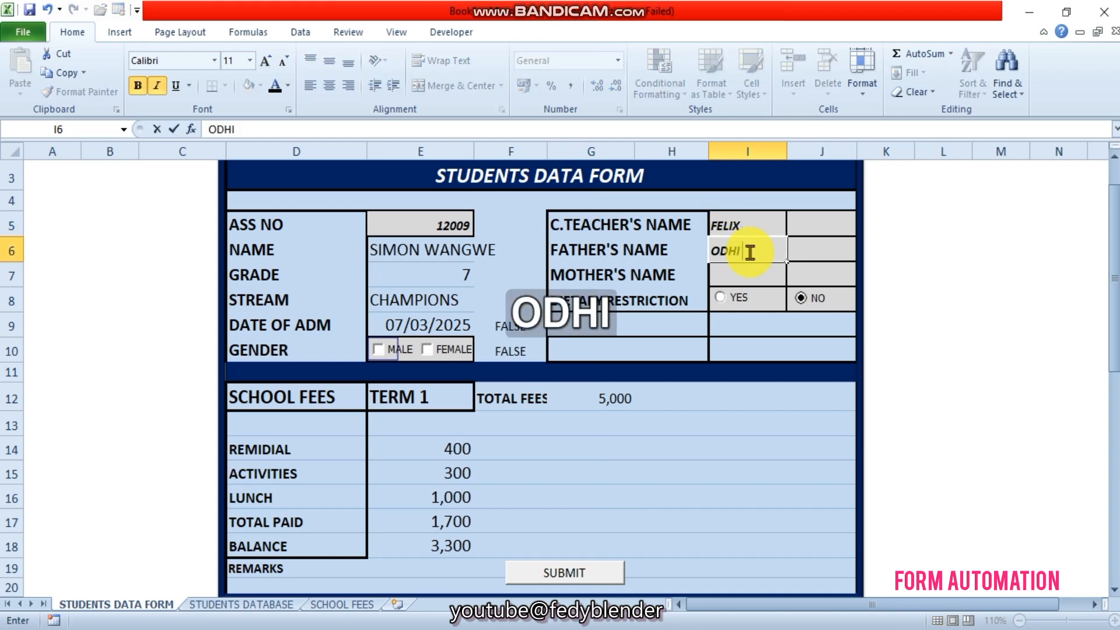
click(748, 274)
text(JANE AYUKA)
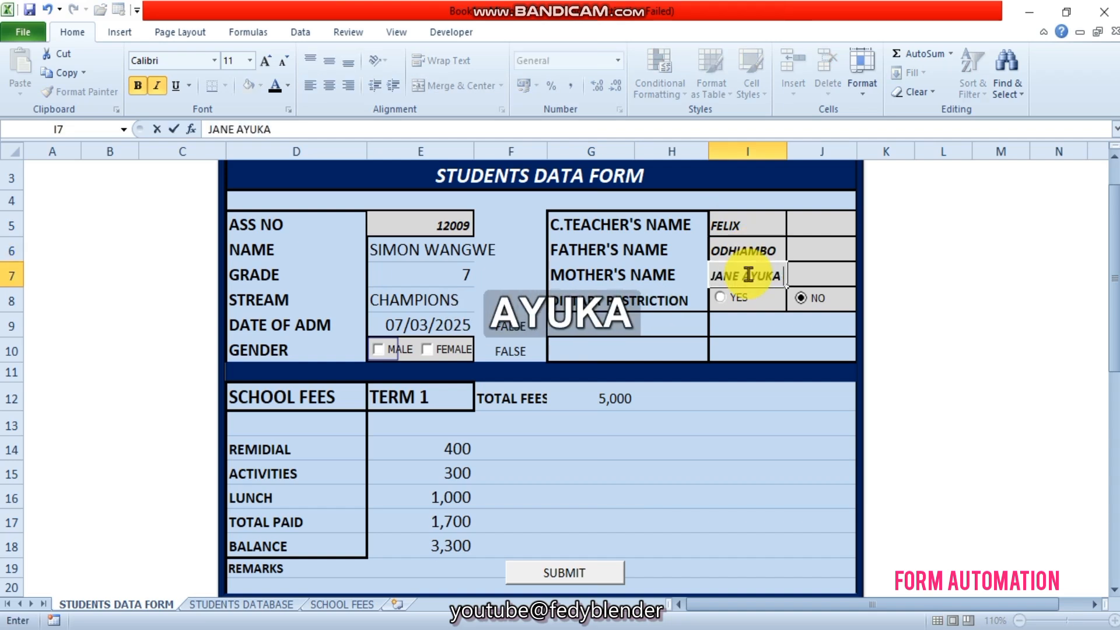
double_click(776, 252)
text(KEN)
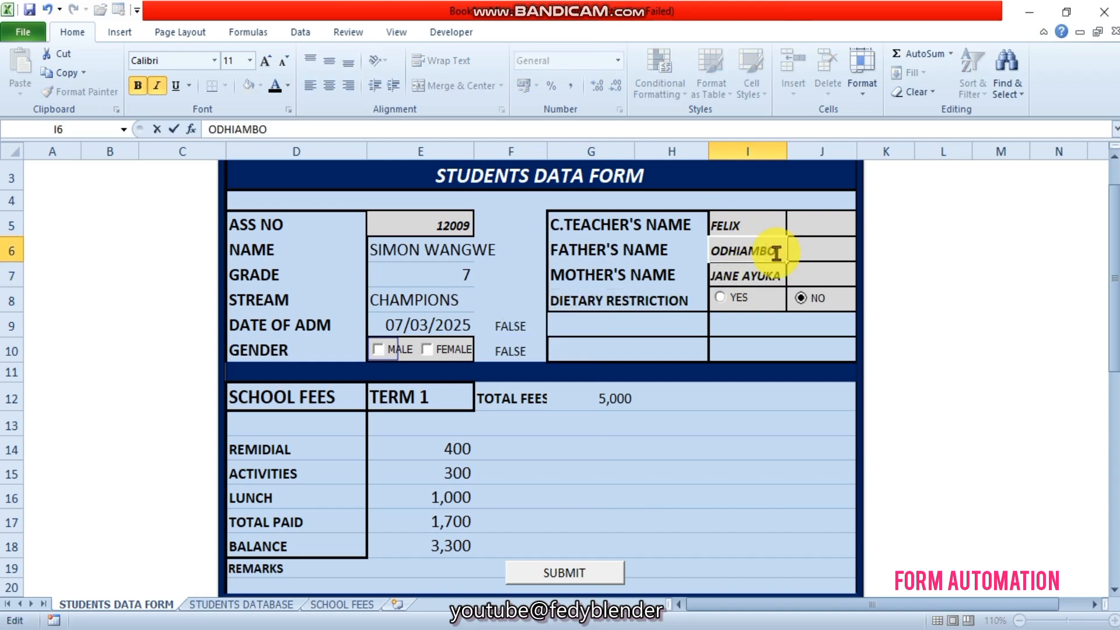
double_click(758, 226)
text(OMAYO)
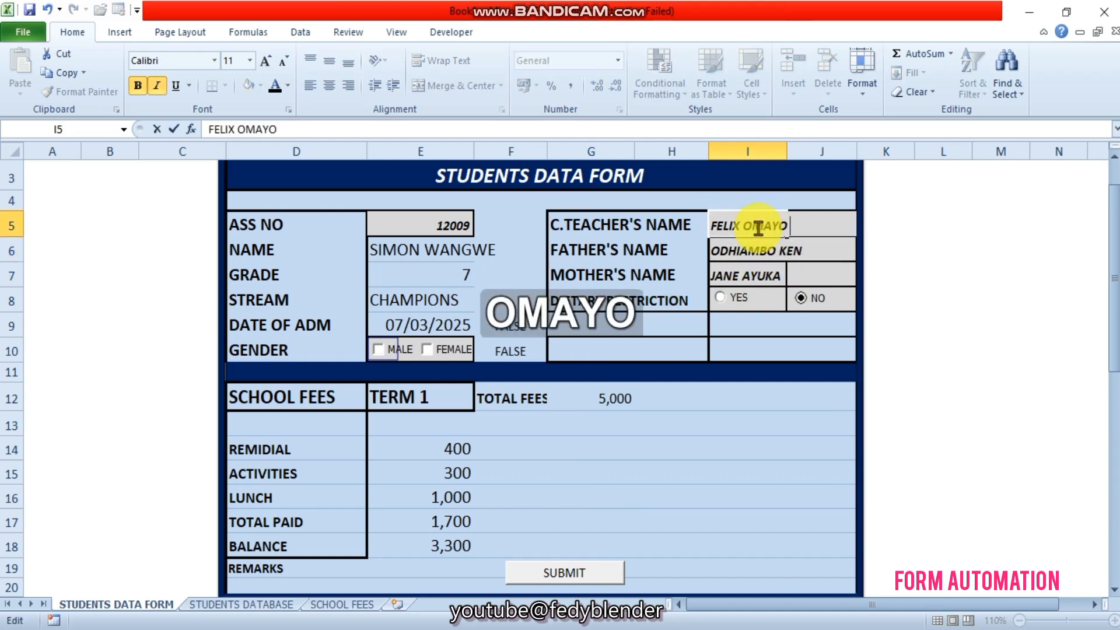
- Set the dietary restriction to YES with the description ALLERGIC TO MEAT, and tick MALE as the gender
click(719, 298)
click(720, 328)
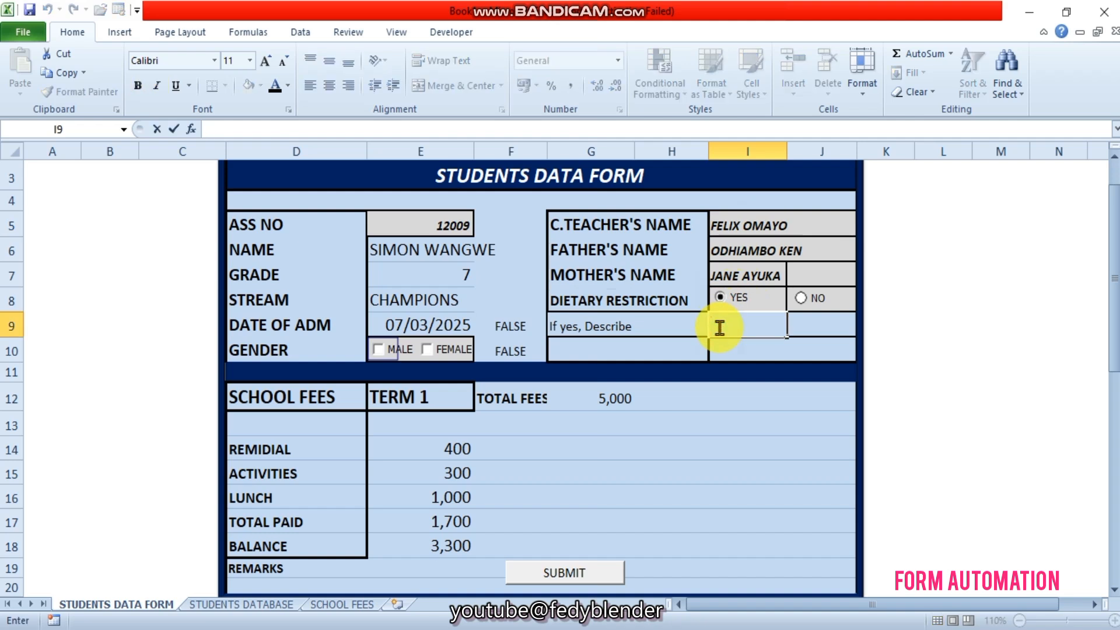
text(ALLERGIC TO MEAT)
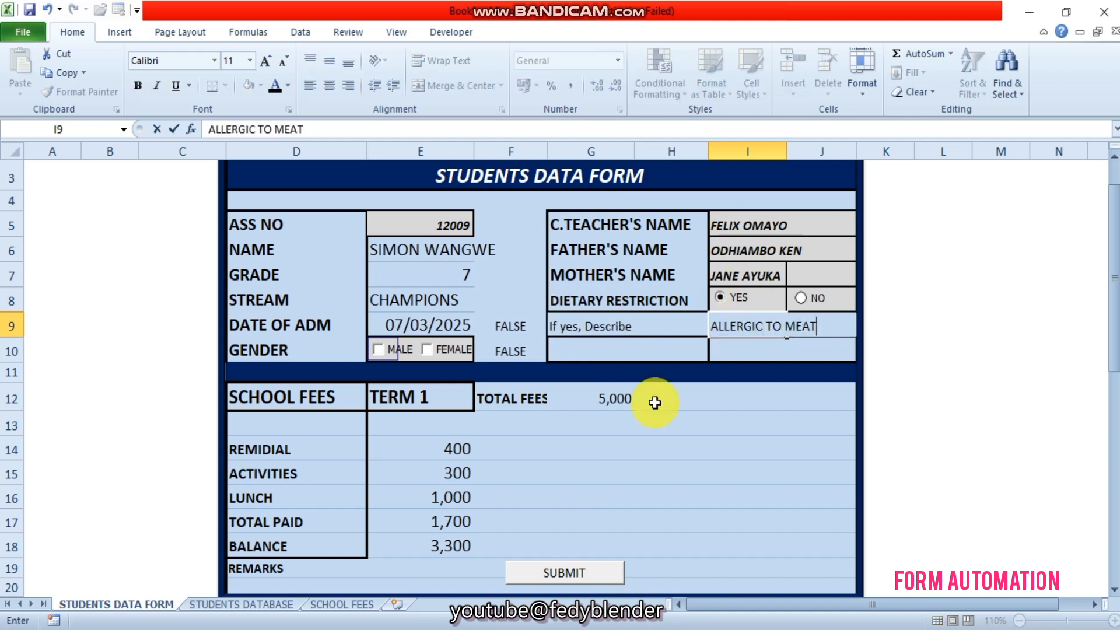
drag(655, 403, 671, 586)
click(378, 349)
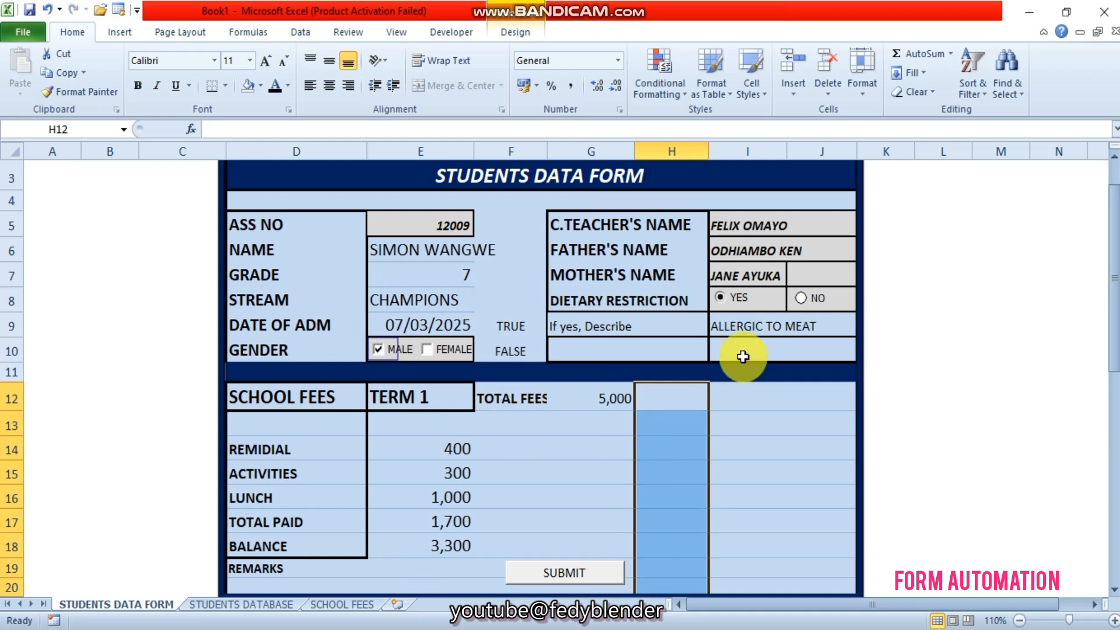
click(791, 402)
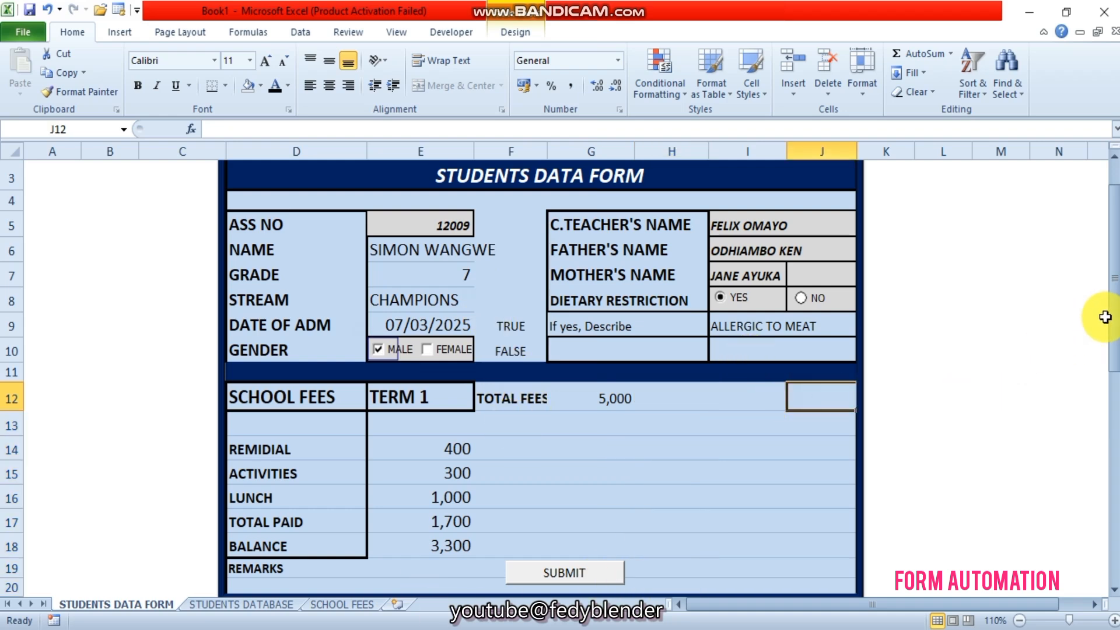
- Set the font colour to white for the helper block below the form, columns C to G from row 25 down
drag(1114, 315, 1116, 490)
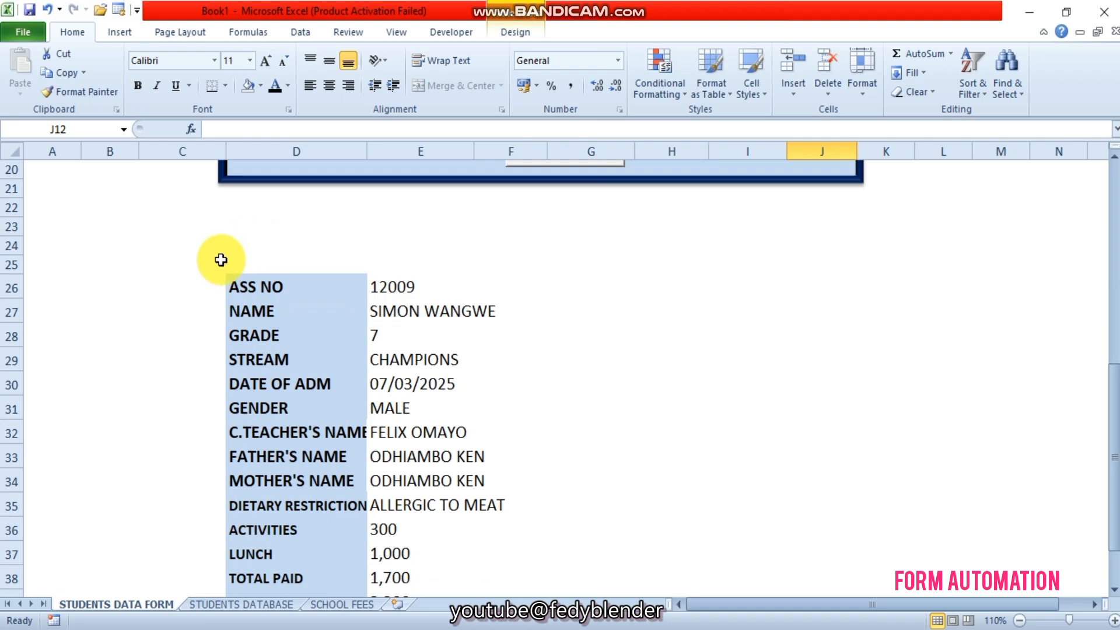
drag(221, 260, 580, 592)
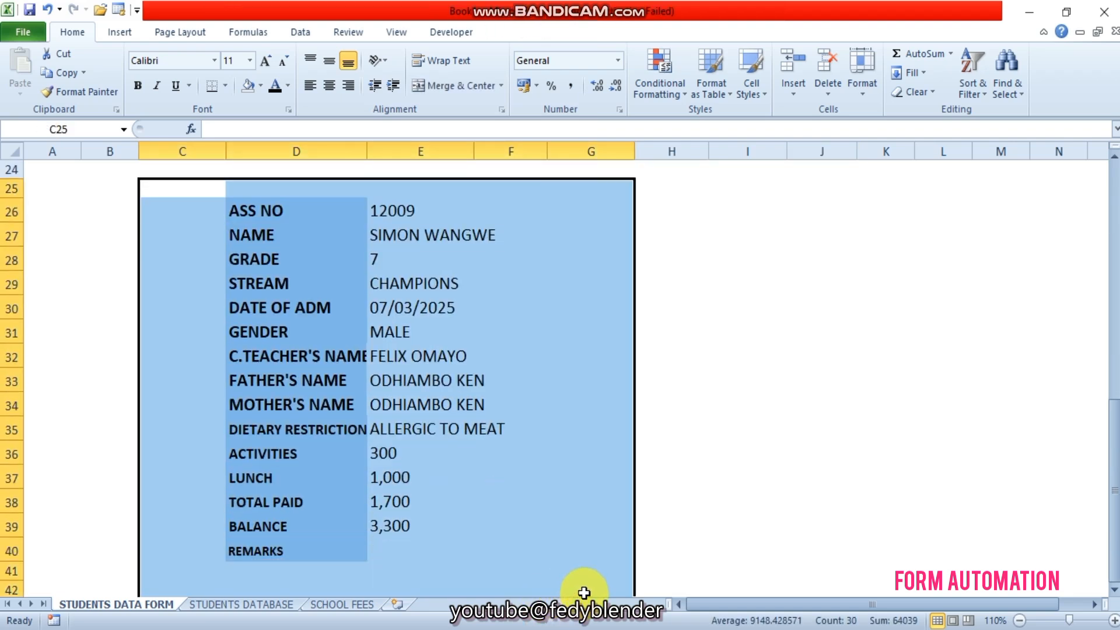
click(289, 85)
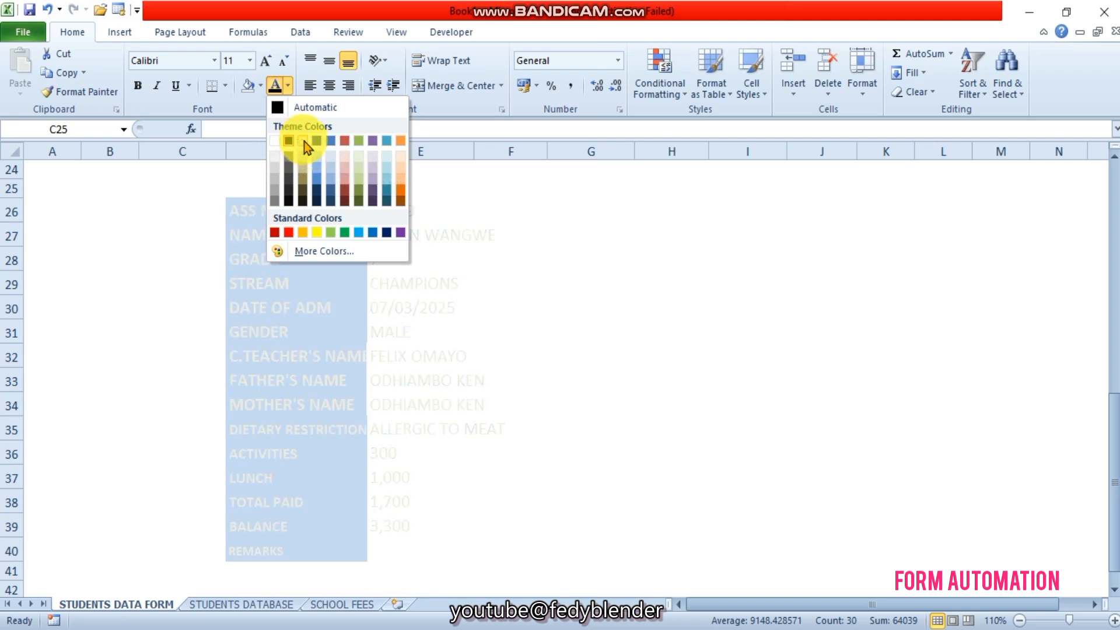
click(275, 141)
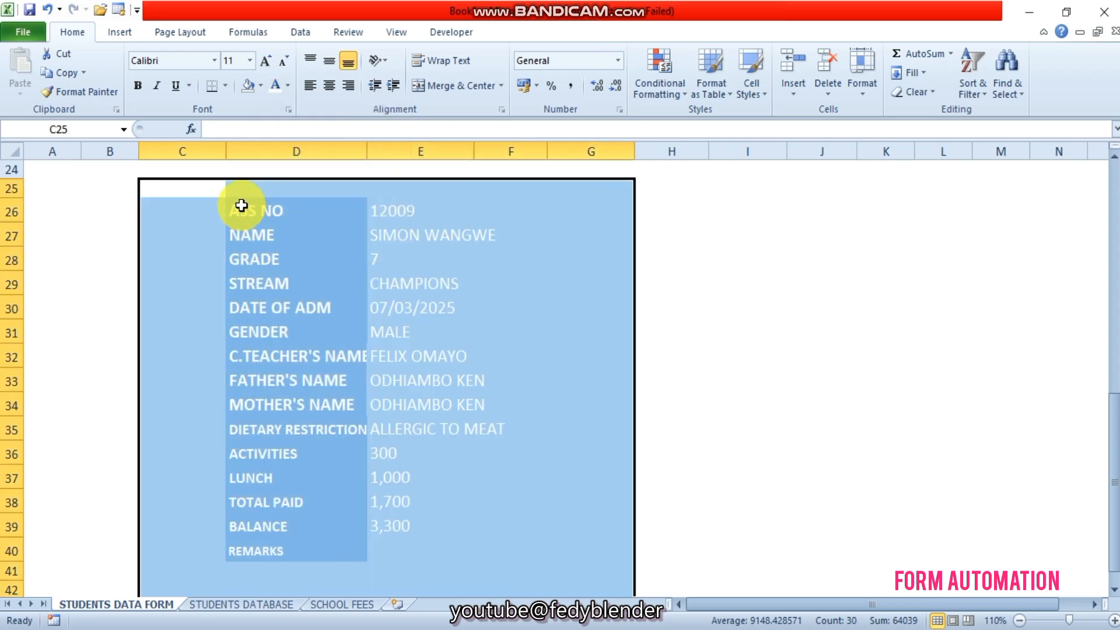
- Fill the helper block's label cells D26:D40 with white so they blend into the sheet
drag(234, 207, 333, 551)
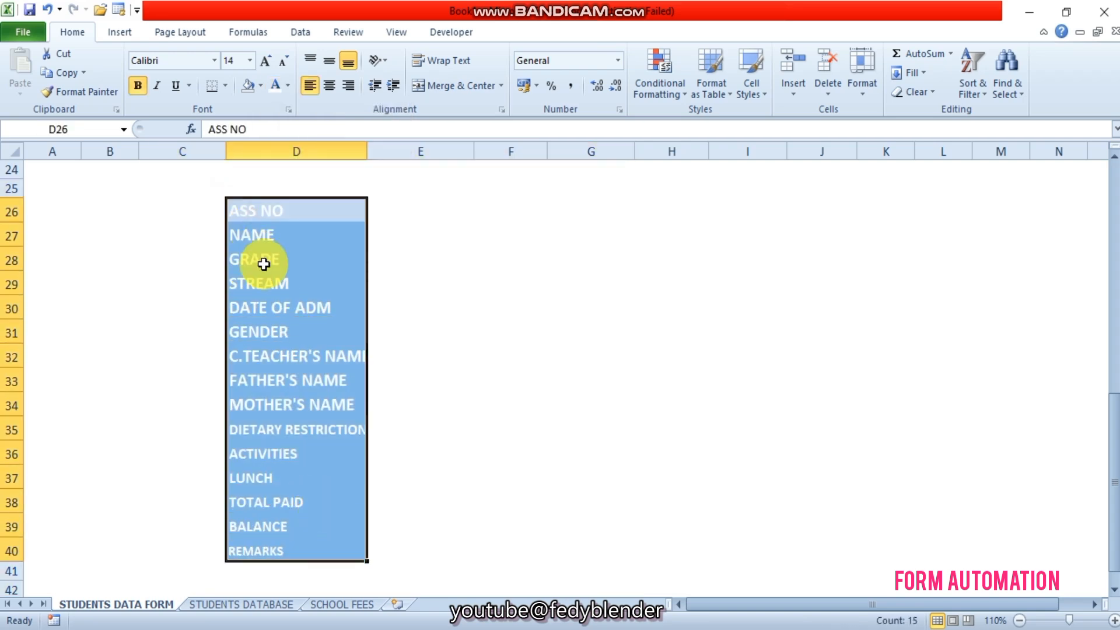
click(262, 85)
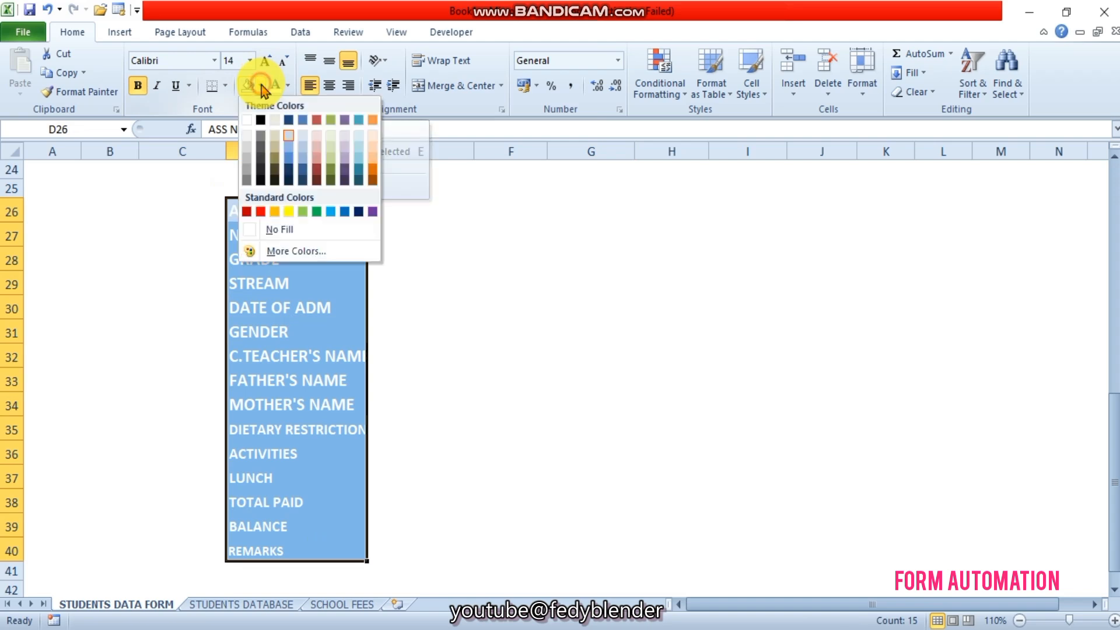
click(251, 121)
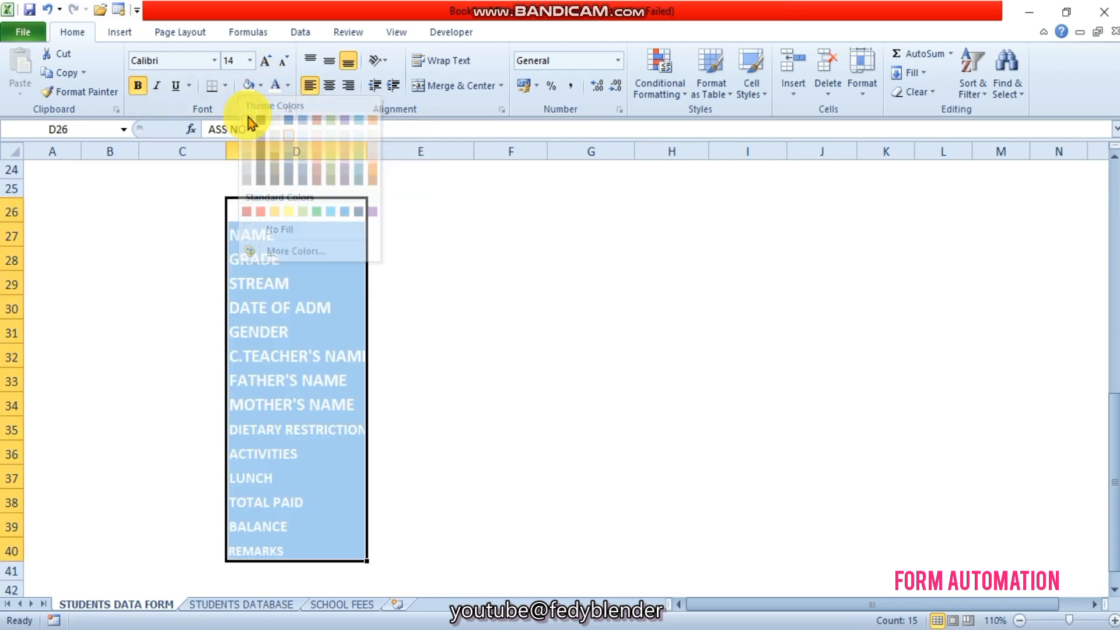
click(492, 283)
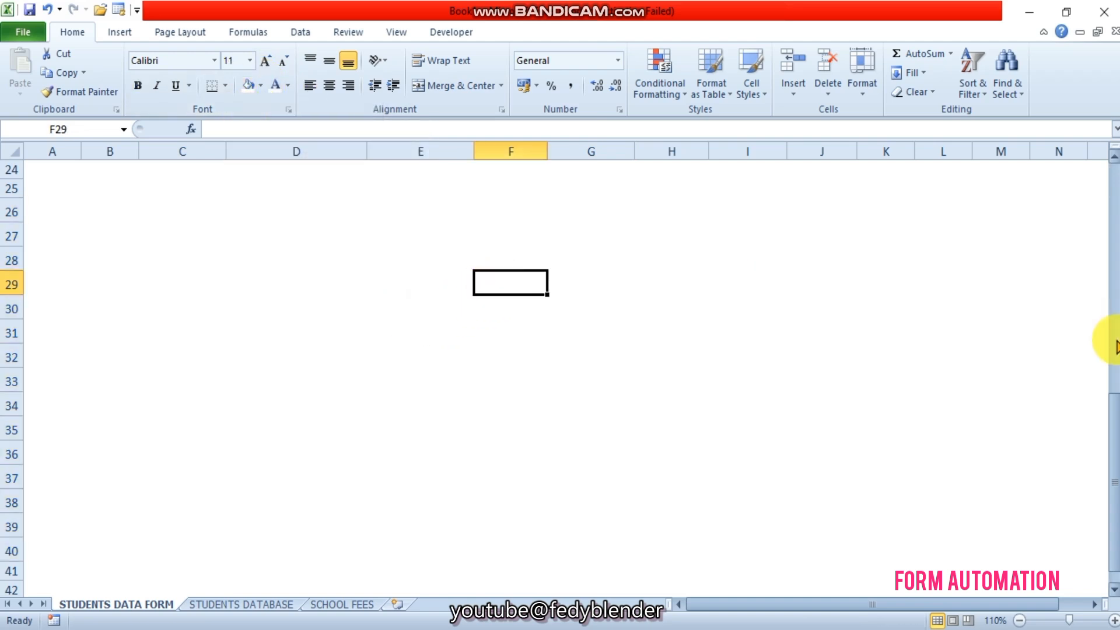
drag(1109, 445, 1103, 350)
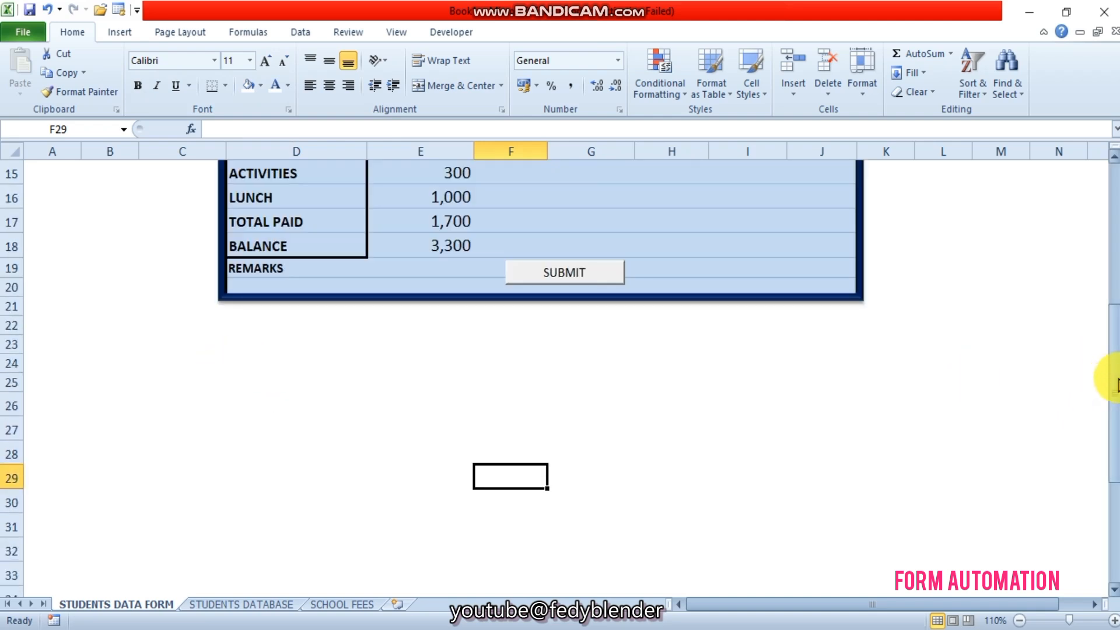
drag(1111, 375, 1112, 438)
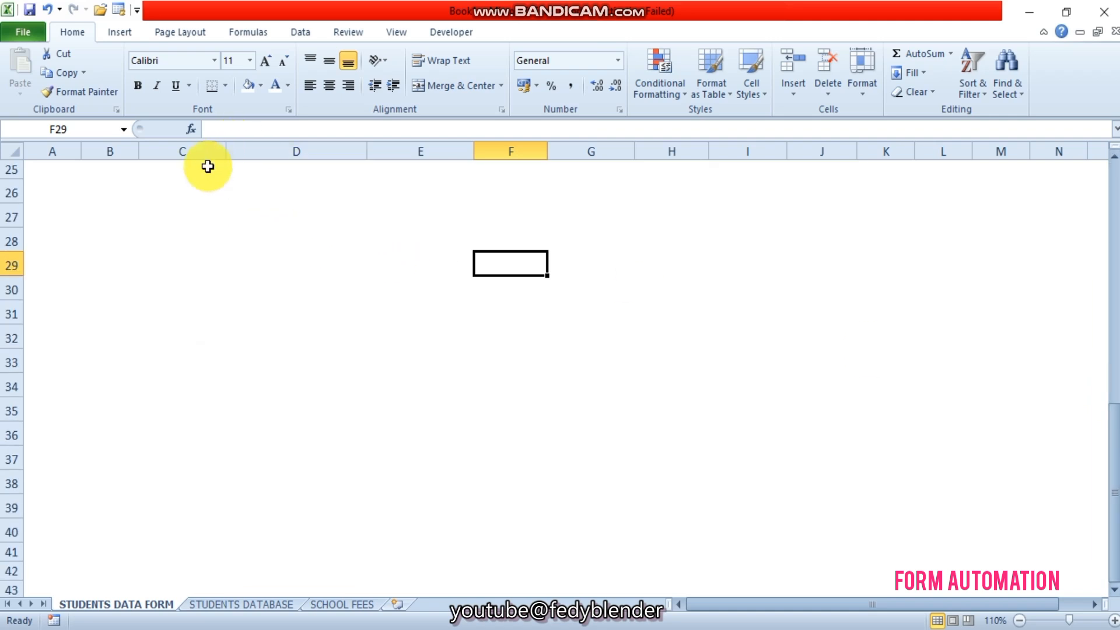
drag(175, 175, 709, 577)
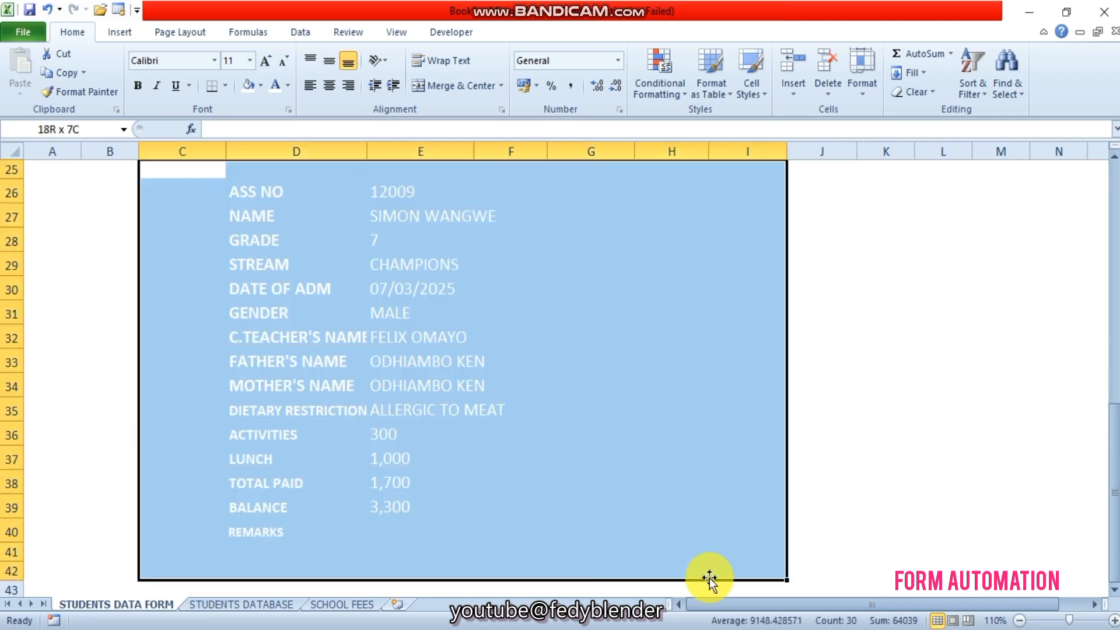
click(260, 88)
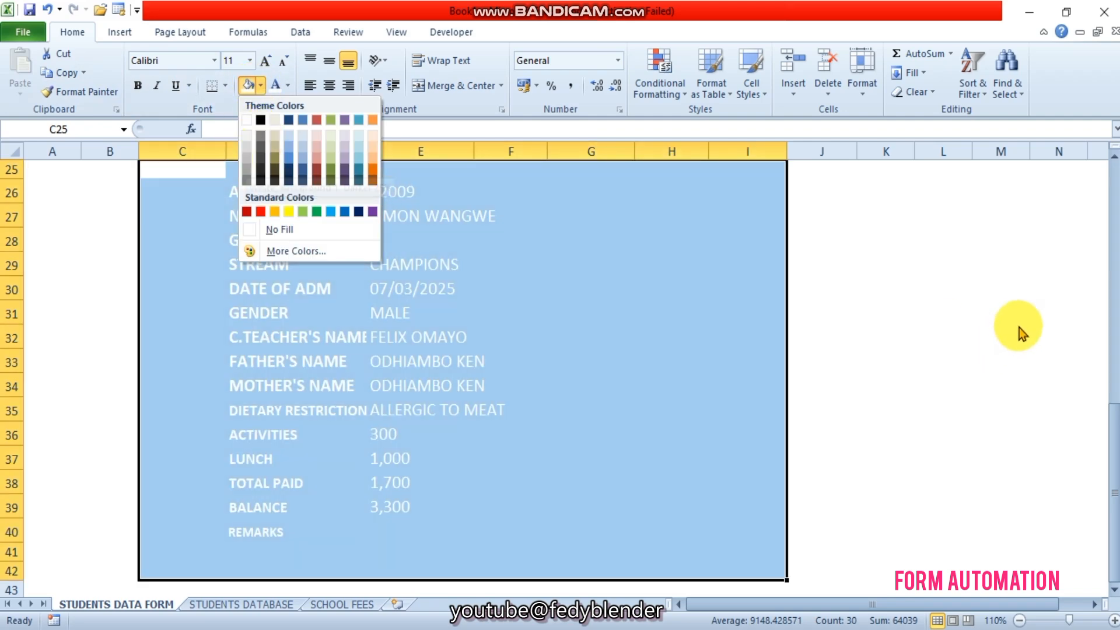
click(1021, 327)
click(936, 265)
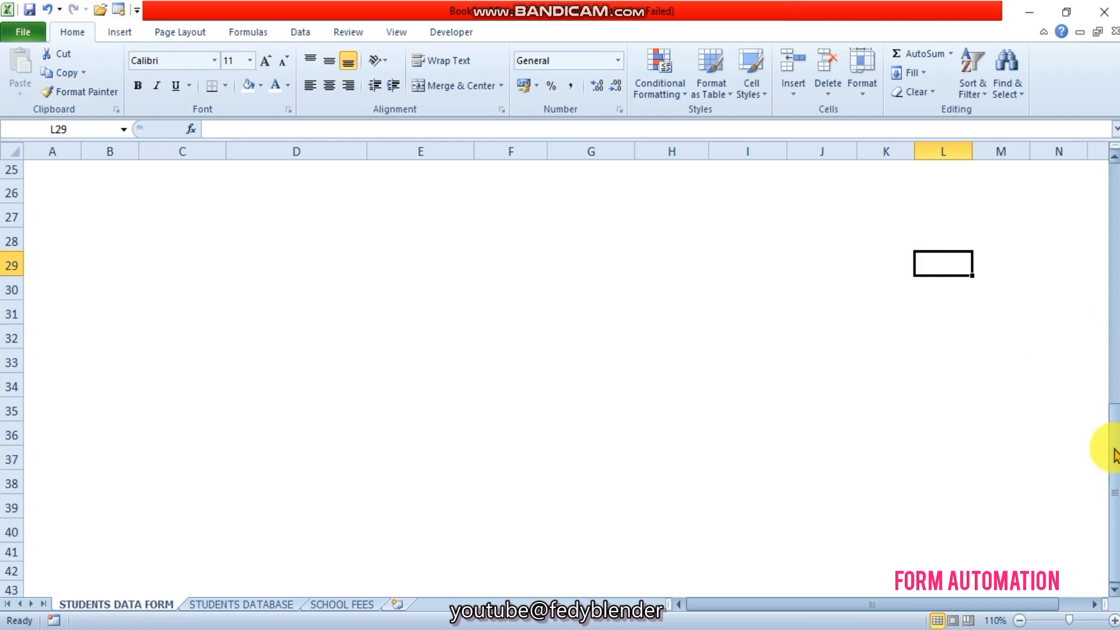
- Submit the completed student form and check the transferred record on the STUDENTS DATABASE sheet
drag(1105, 445, 1100, 243)
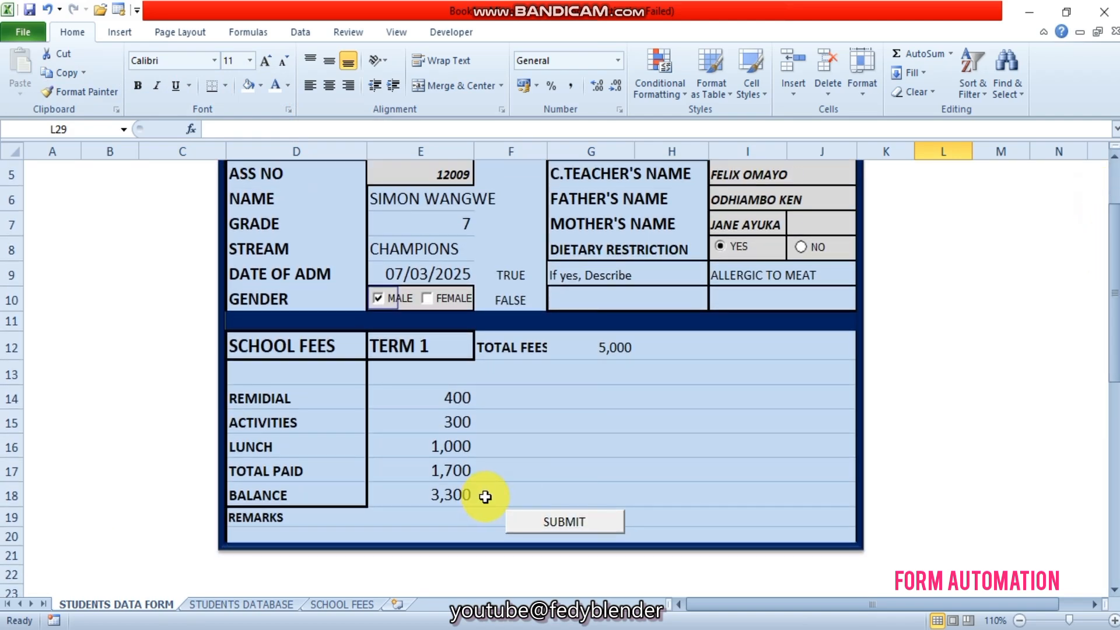
click(572, 525)
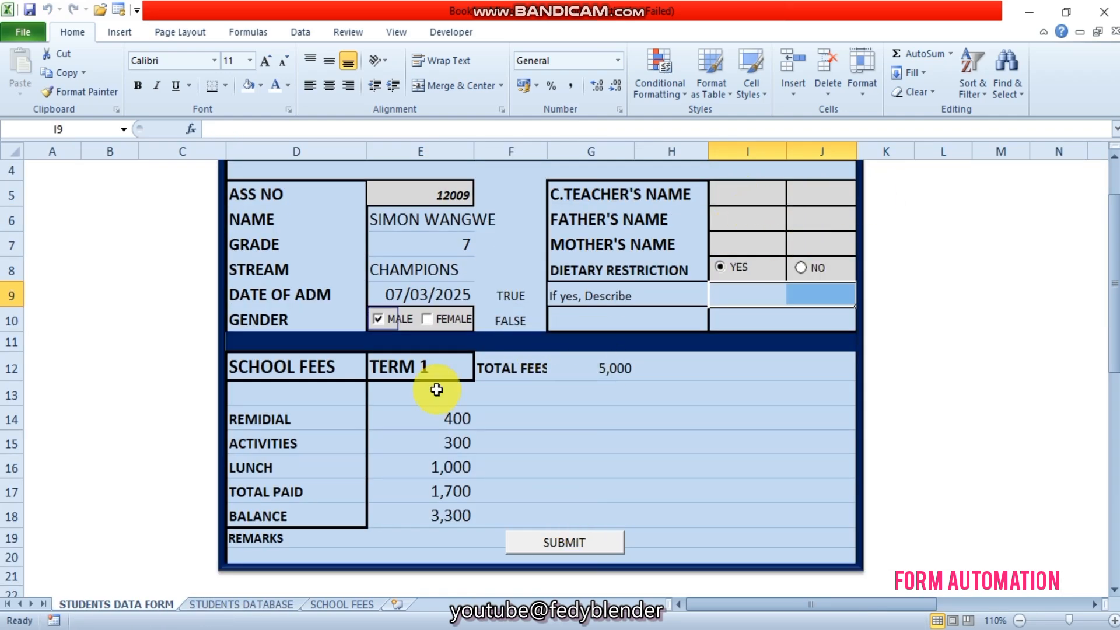
click(219, 605)
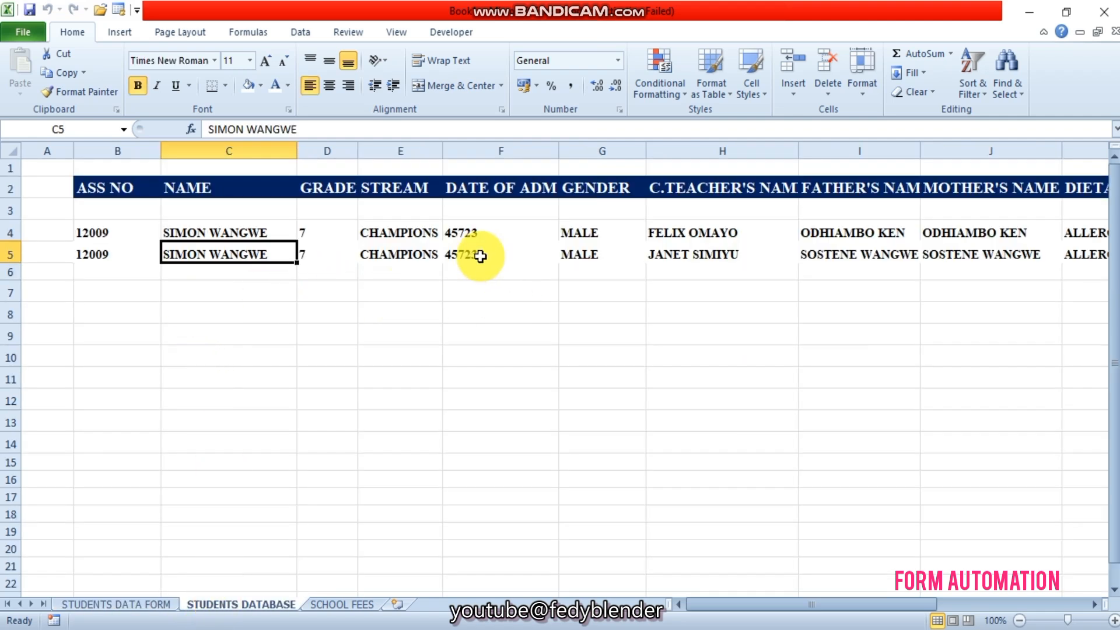
- On the STUDENTS DATA FORM sheet, choose the assessment number that follows the current one in the ASS NO list
click(125, 605)
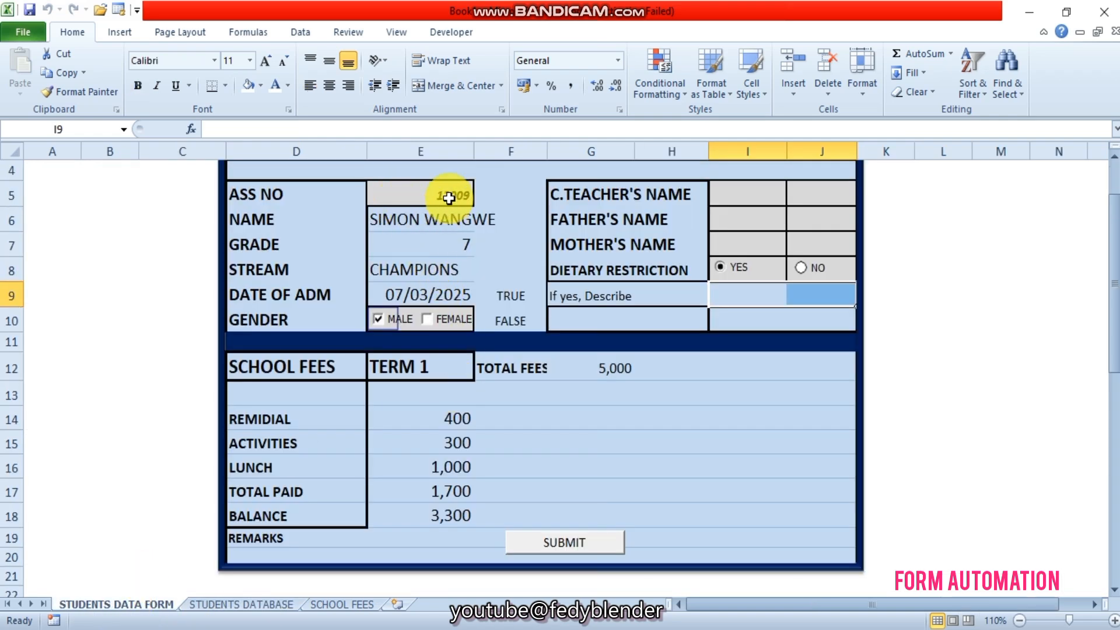
click(449, 199)
click(482, 197)
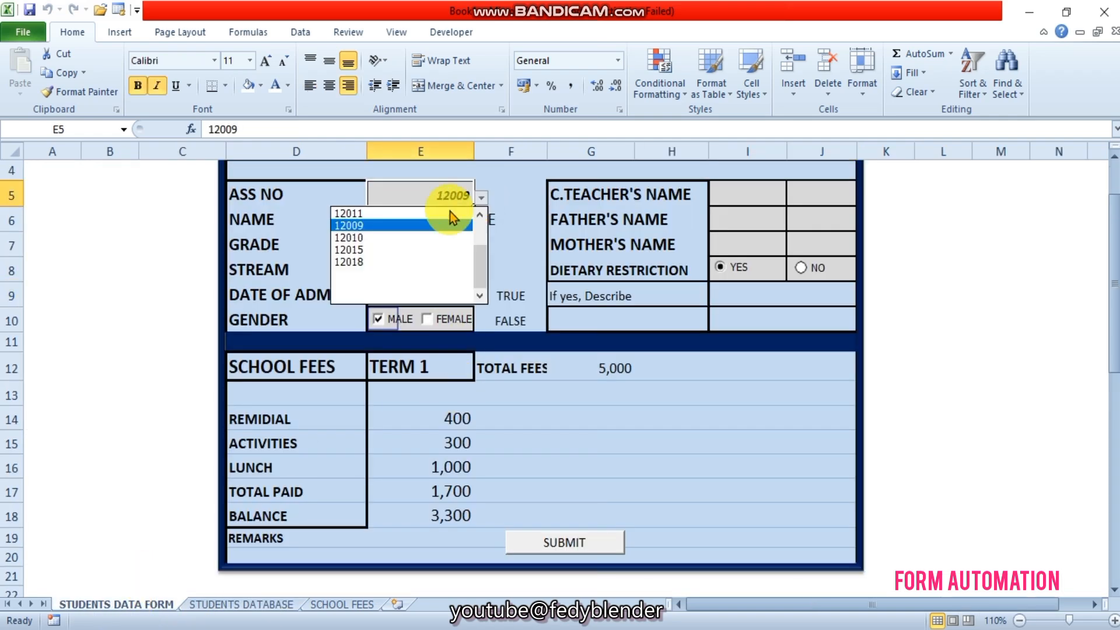
click(367, 238)
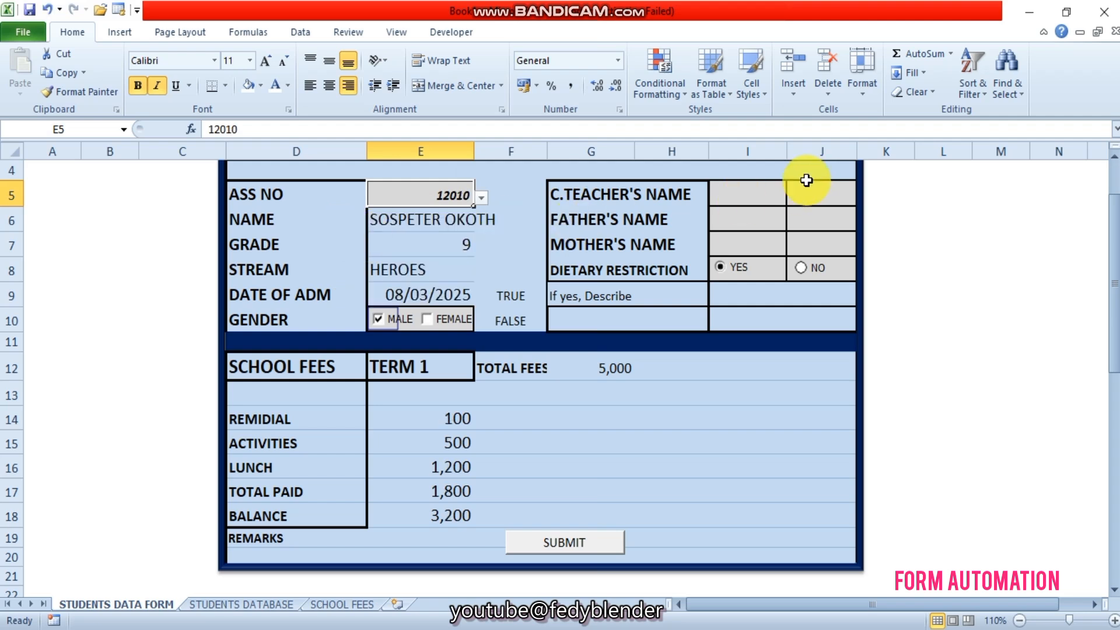
- Fill in the class teacher's, father's and mother's names for the selected student in I5:I7
click(738, 198)
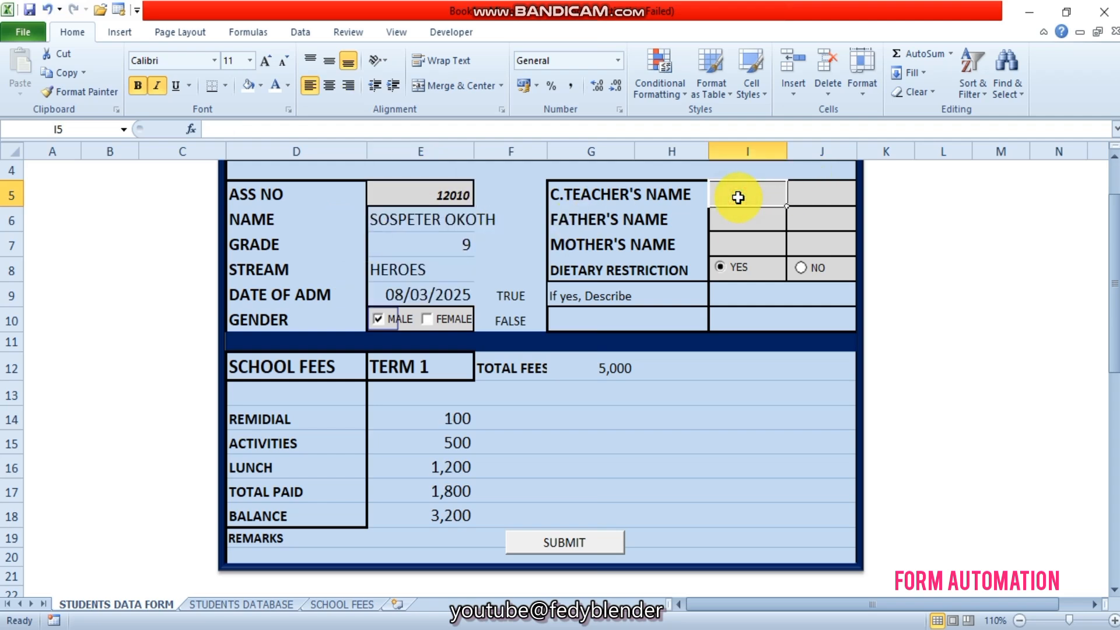
text(GE)
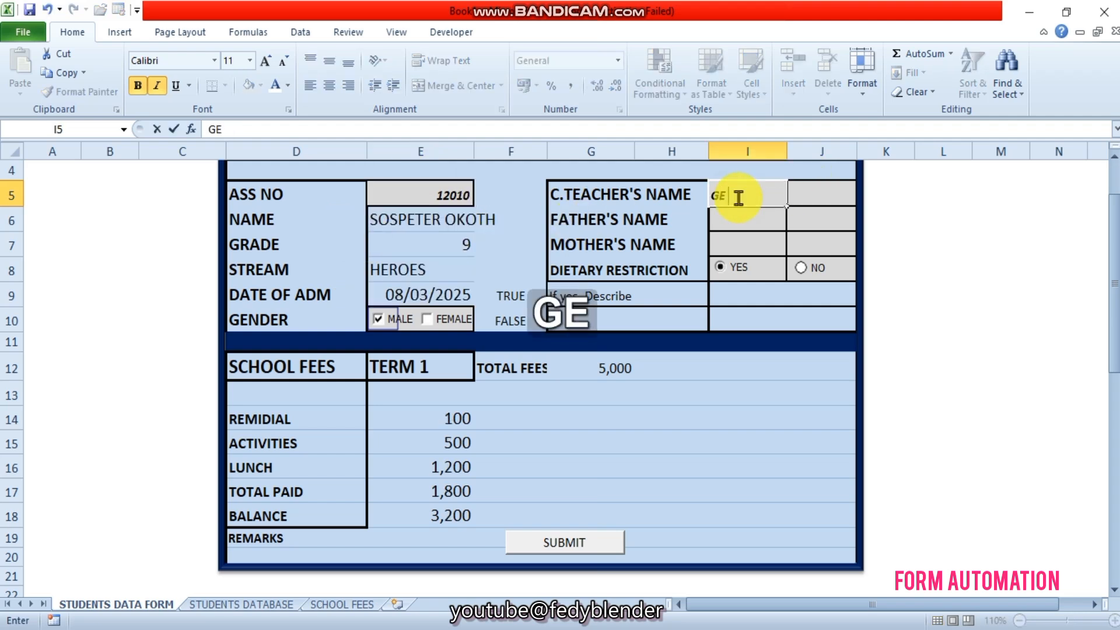
text(GON)
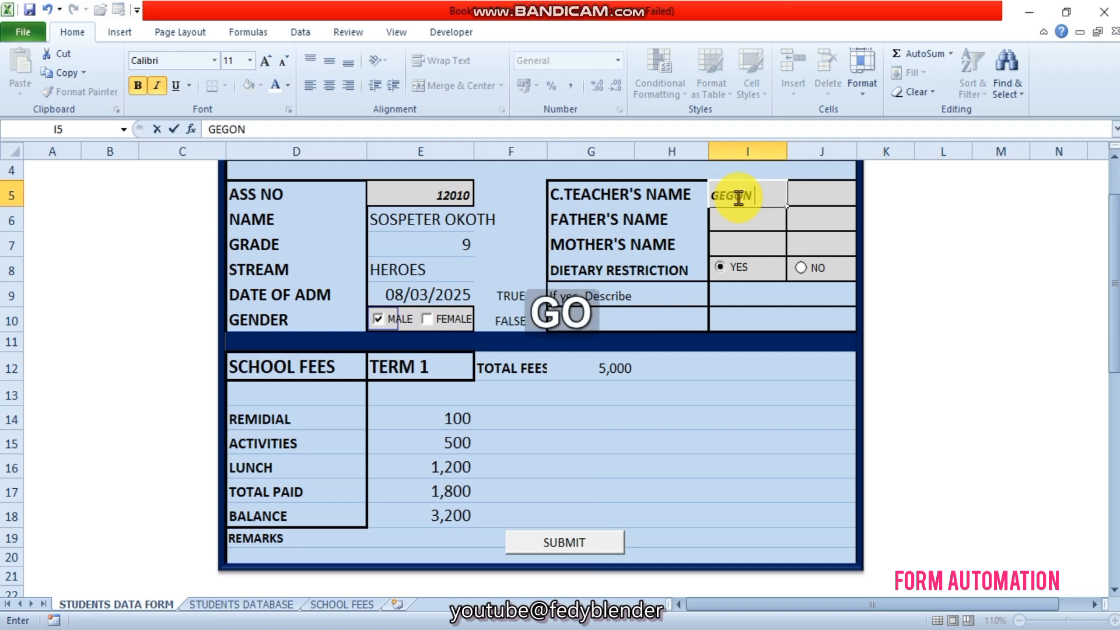
text(TO)
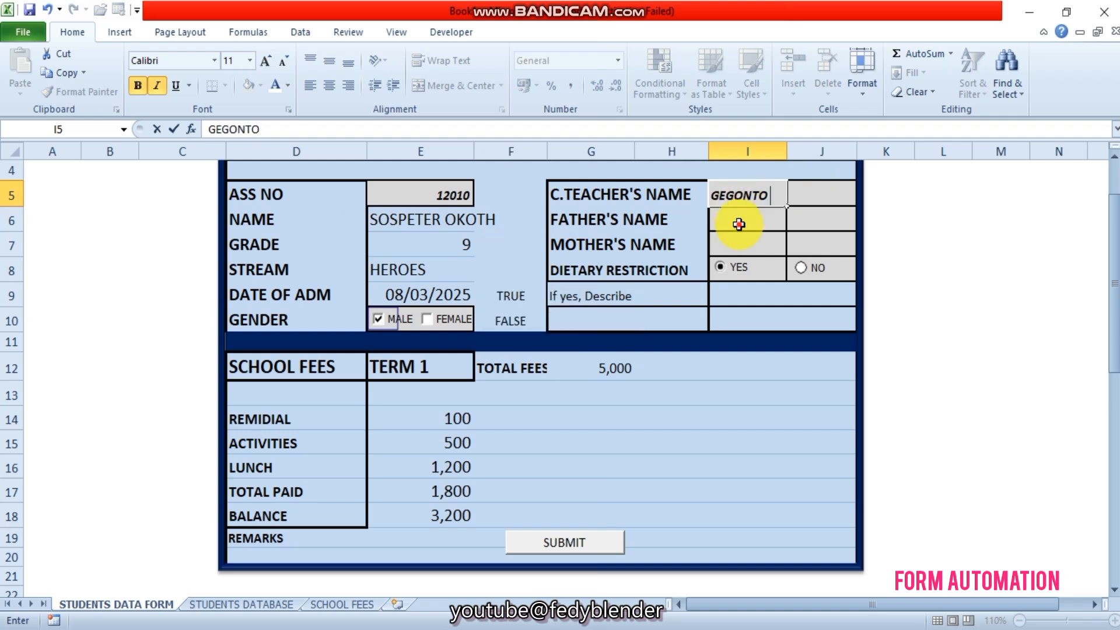
click(738, 222)
text(SIMON)
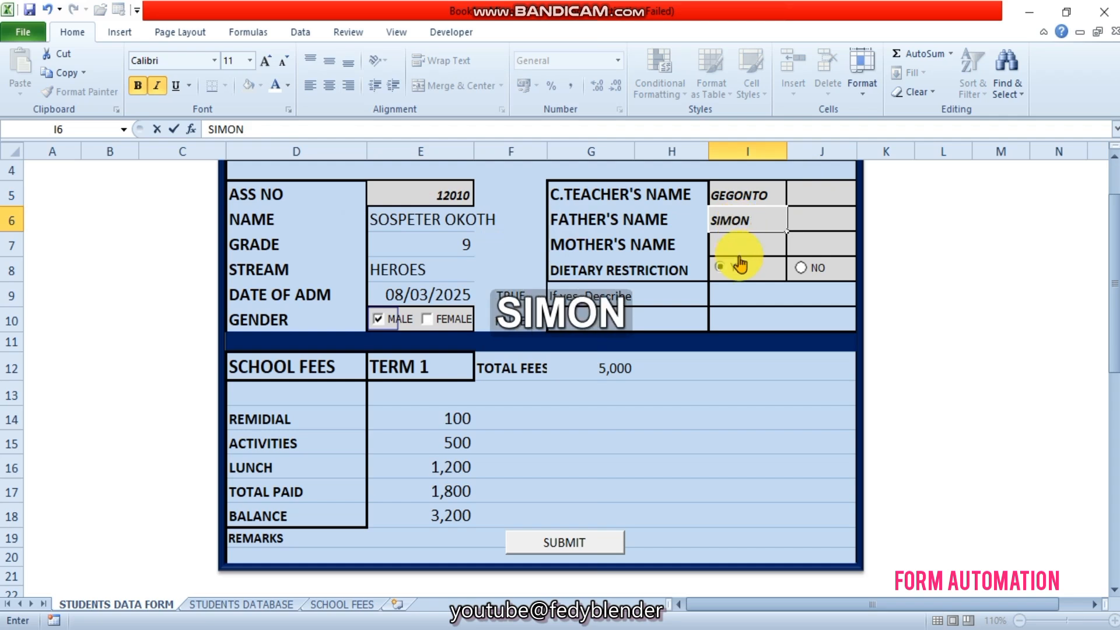
click(738, 241)
text(MELVIN)
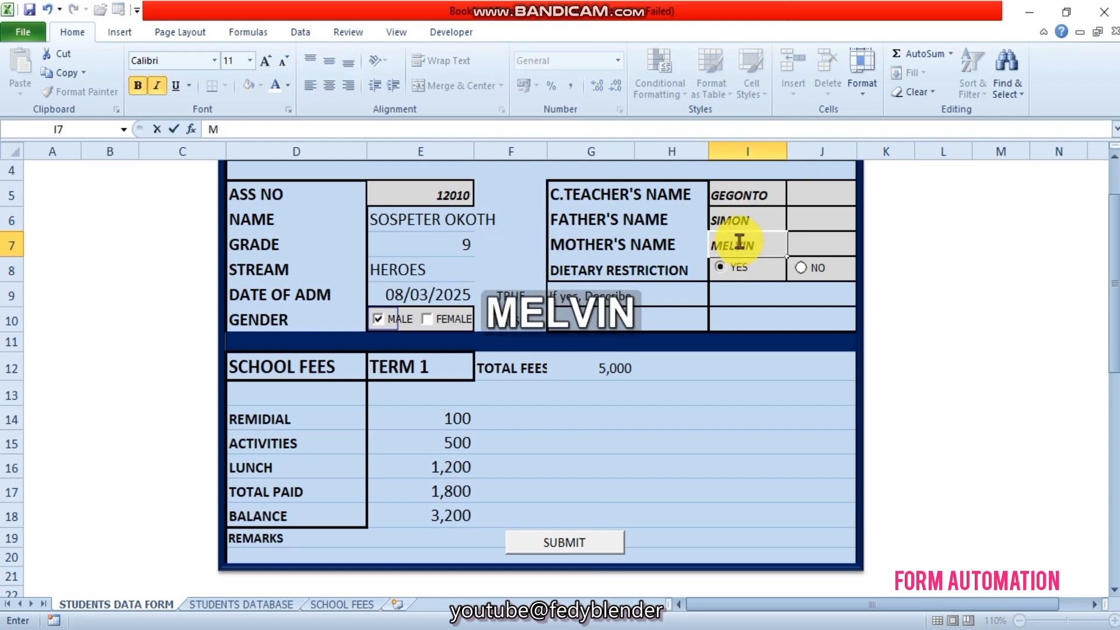
- Keep the dietary restriction at YES and describe it as ALLERGIC TO COLD in I9
click(797, 268)
click(721, 266)
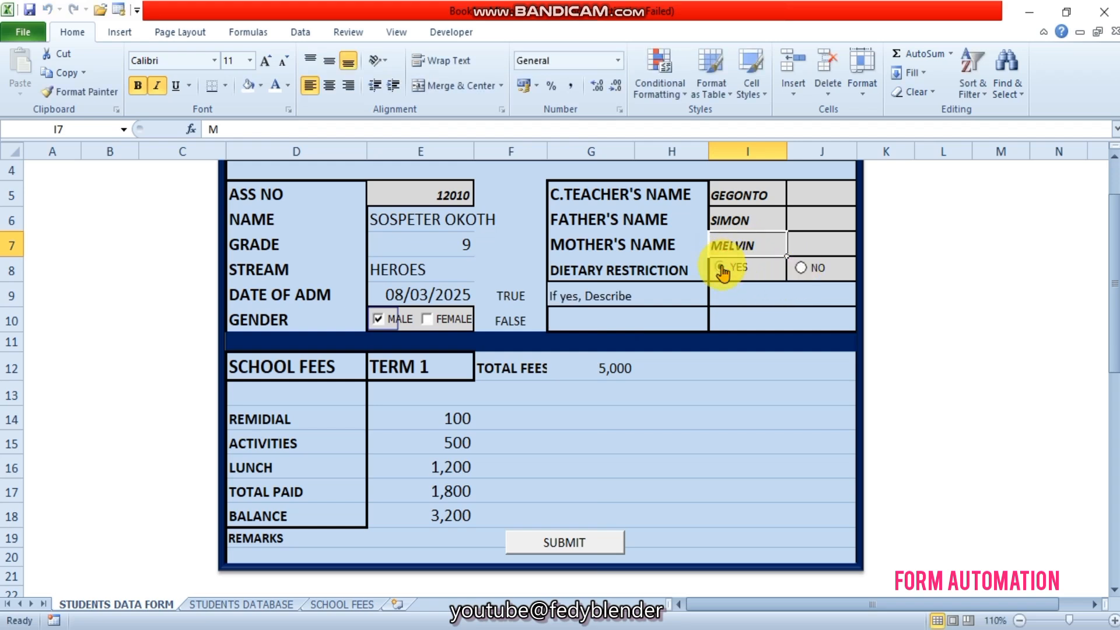
click(723, 291)
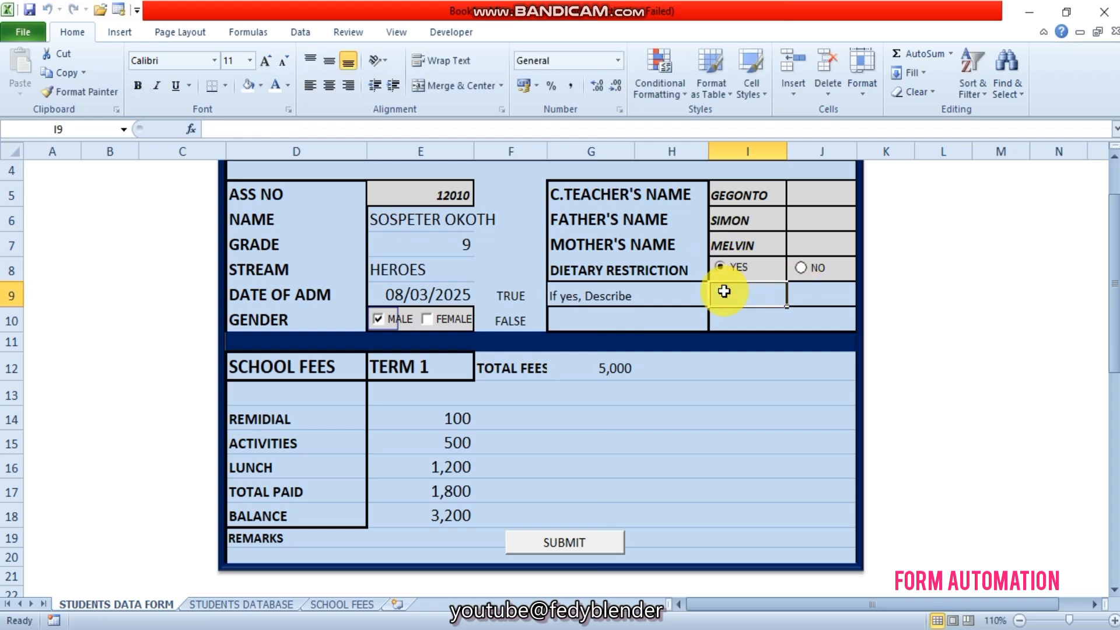
text(ALLERGI)
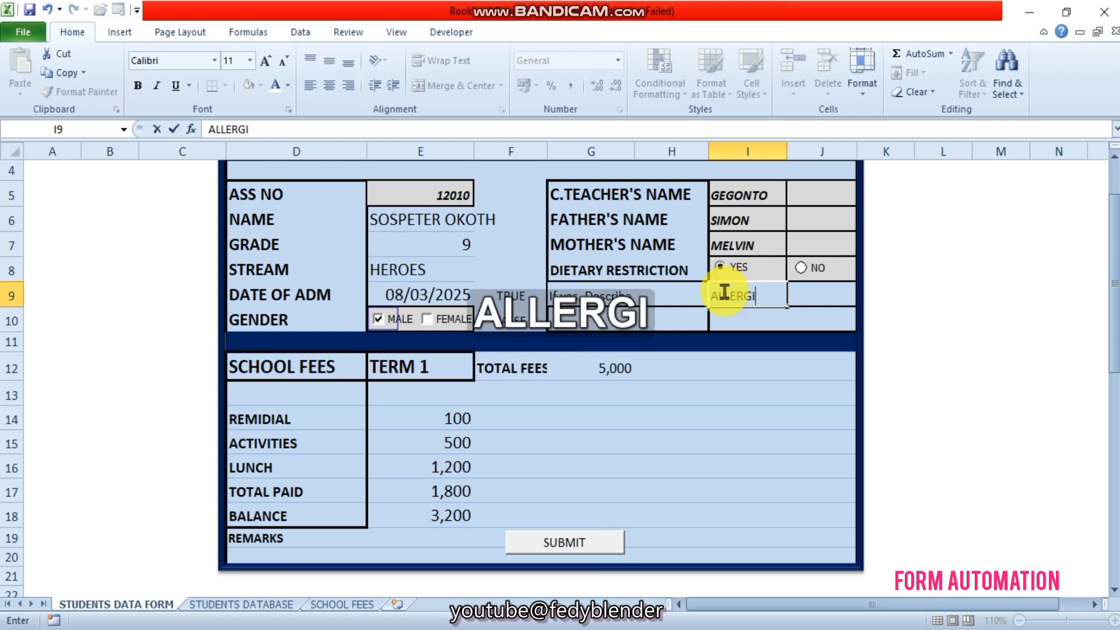
text(C TO )
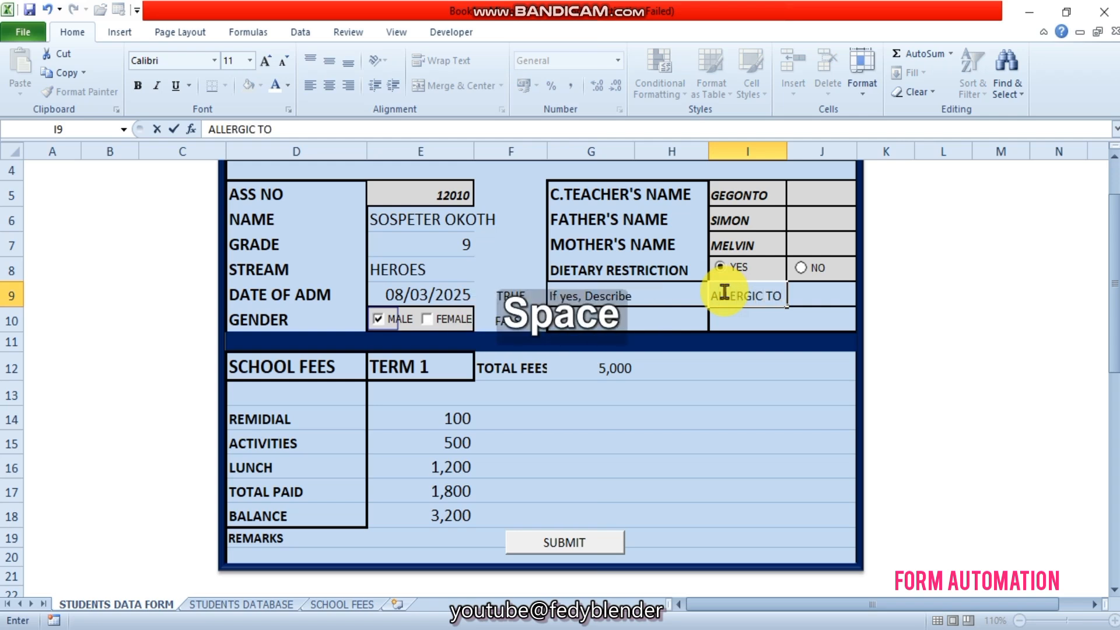
text(COLD)
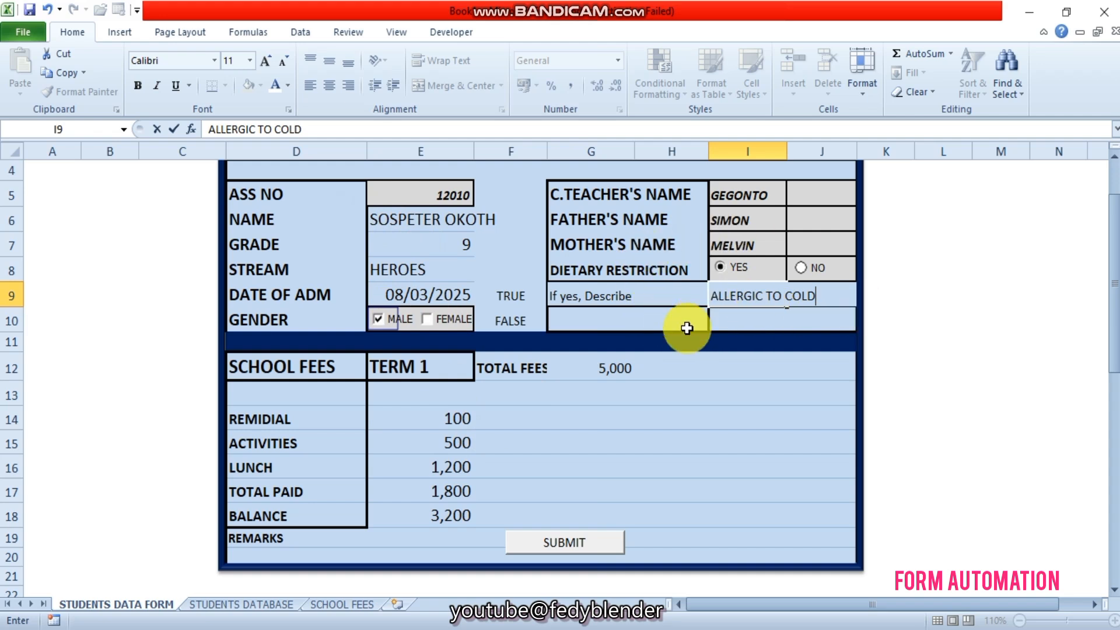
- Submit the second student's form and check every column of the new record on the STUDENTS DATABASE sheet
click(588, 543)
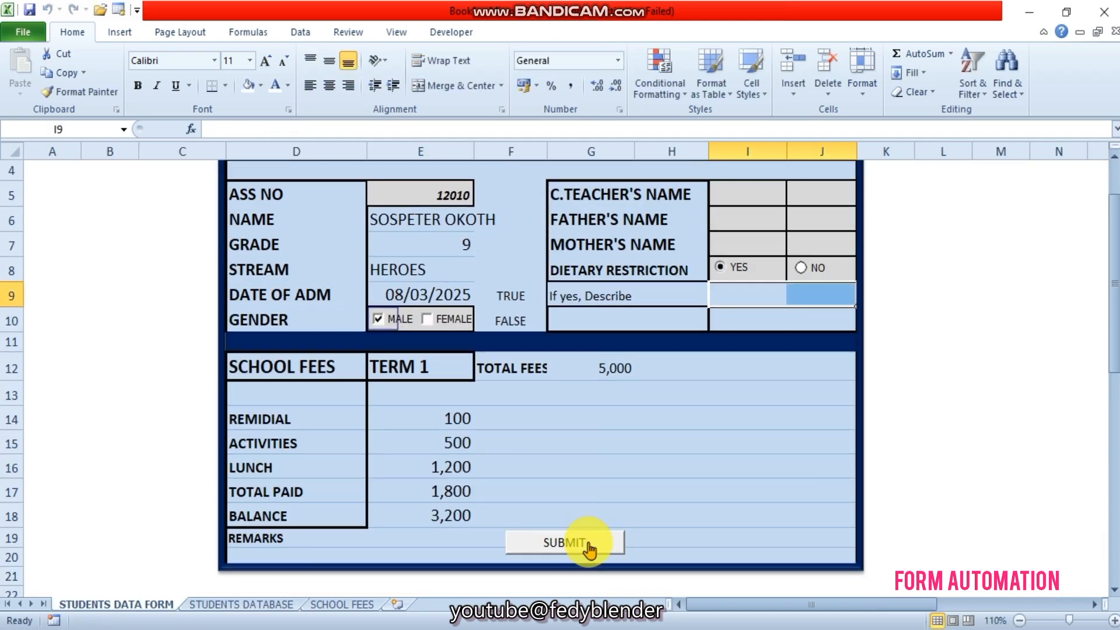
click(260, 605)
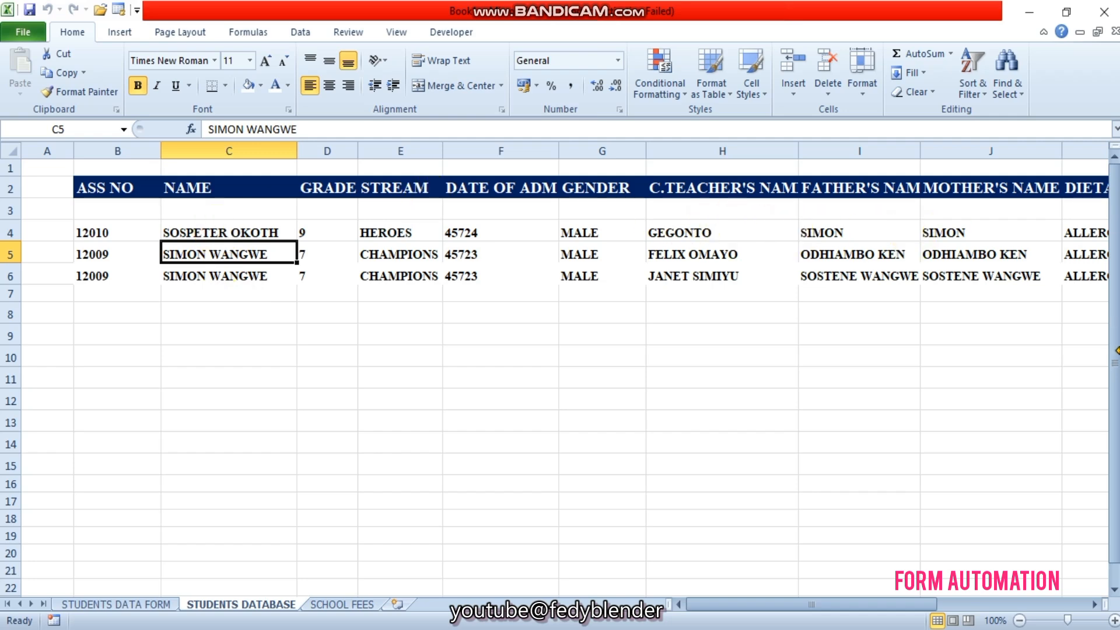
drag(812, 607, 970, 615)
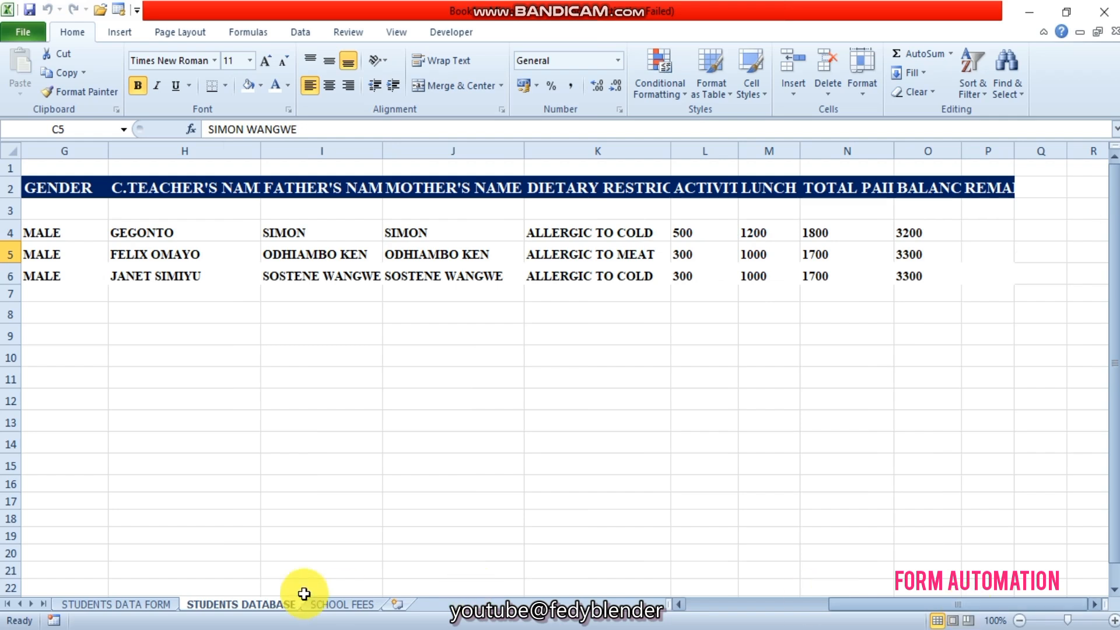
- Review the source records on the SCHOOL FEES sheet and return to the ASS NO cell of the student form
click(332, 605)
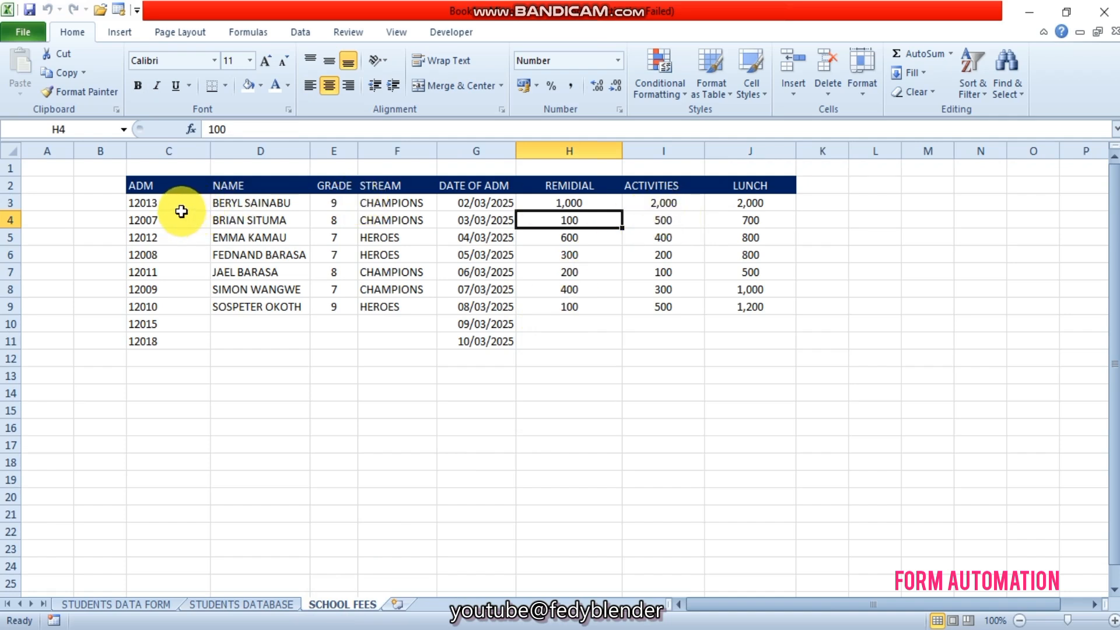
click(134, 608)
click(455, 187)
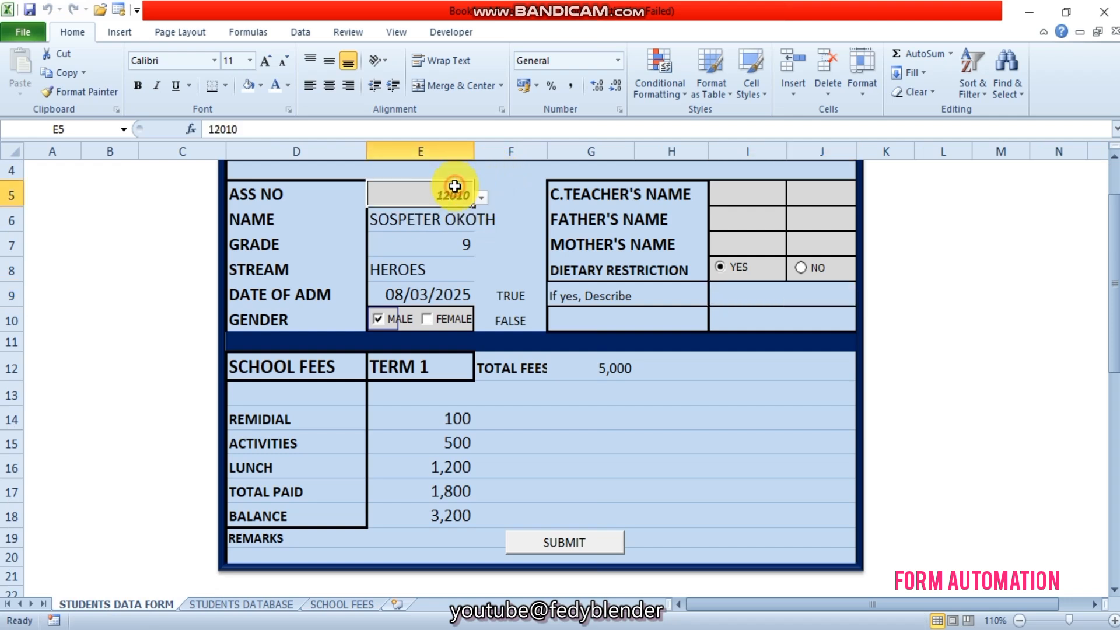
- Choose the first student number offered in the ASS NO list in E5
click(478, 200)
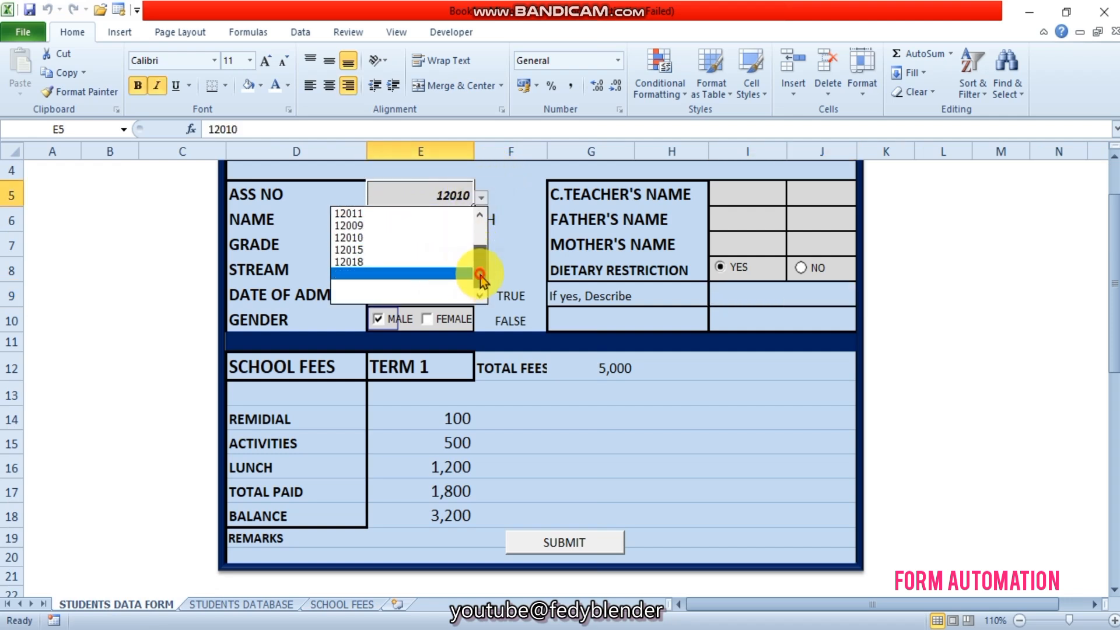
drag(479, 274, 485, 253)
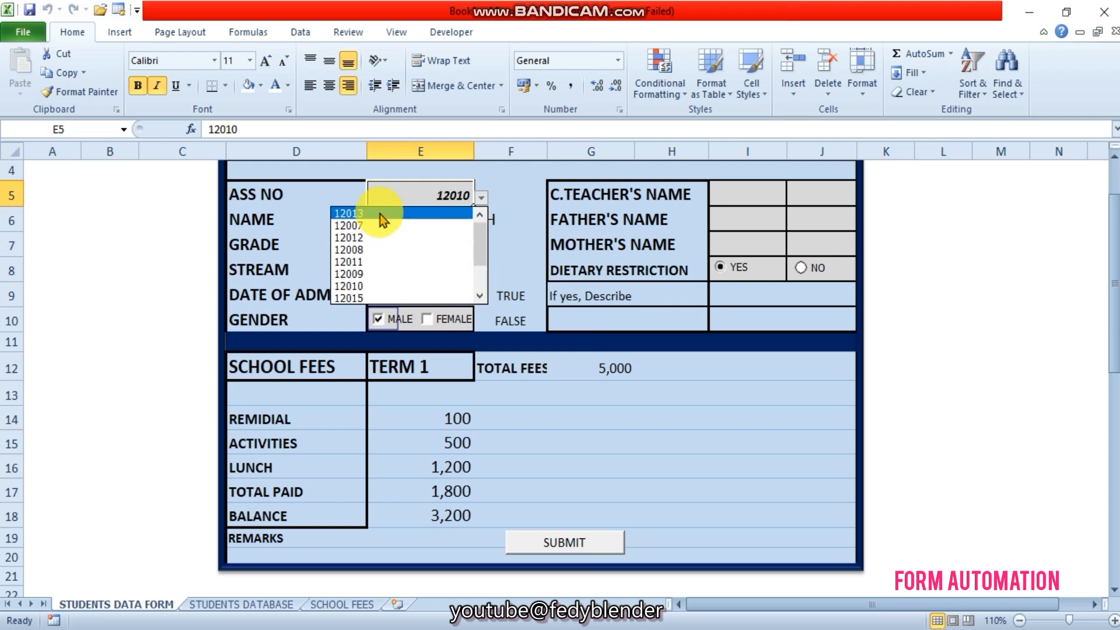
click(364, 213)
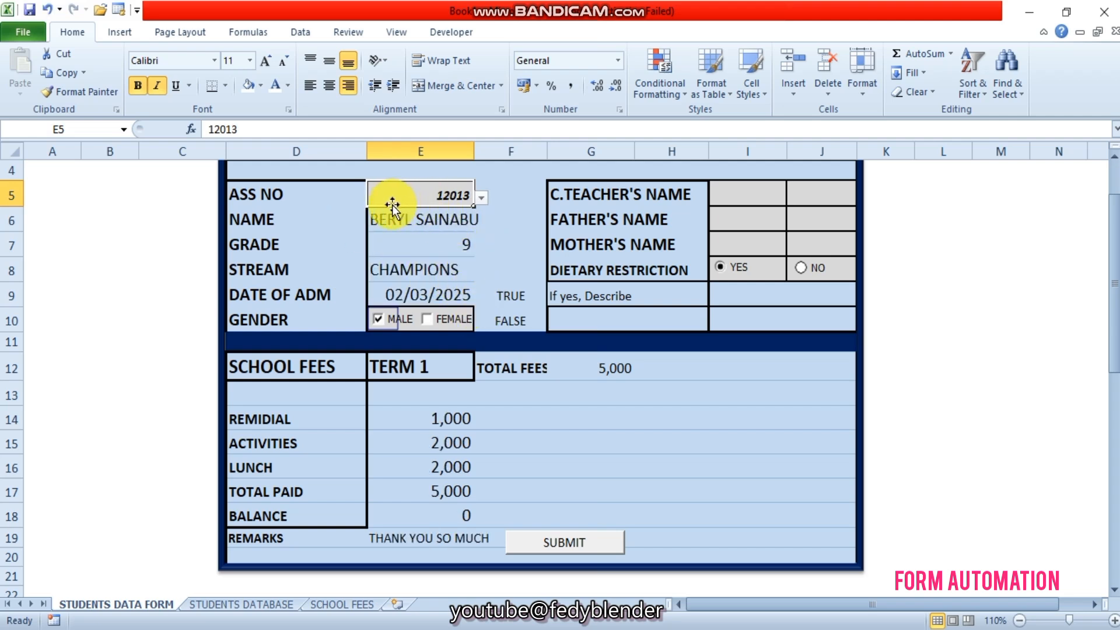
- Fill in the class teacher's name in I5 and a parent's name in I6 for the selected student
click(739, 199)
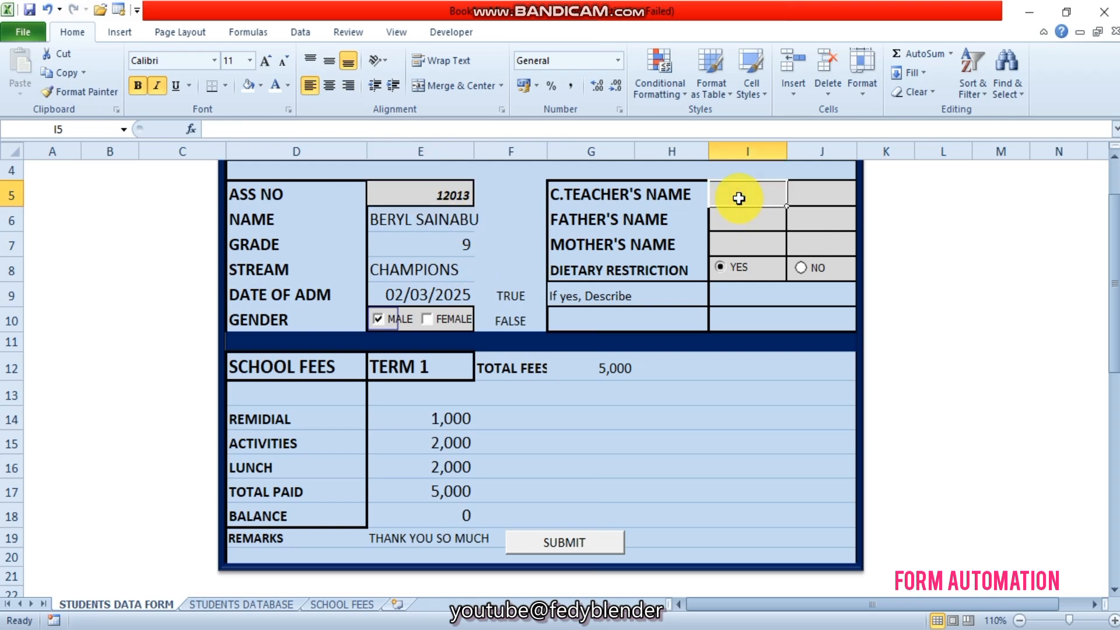
text(SA)
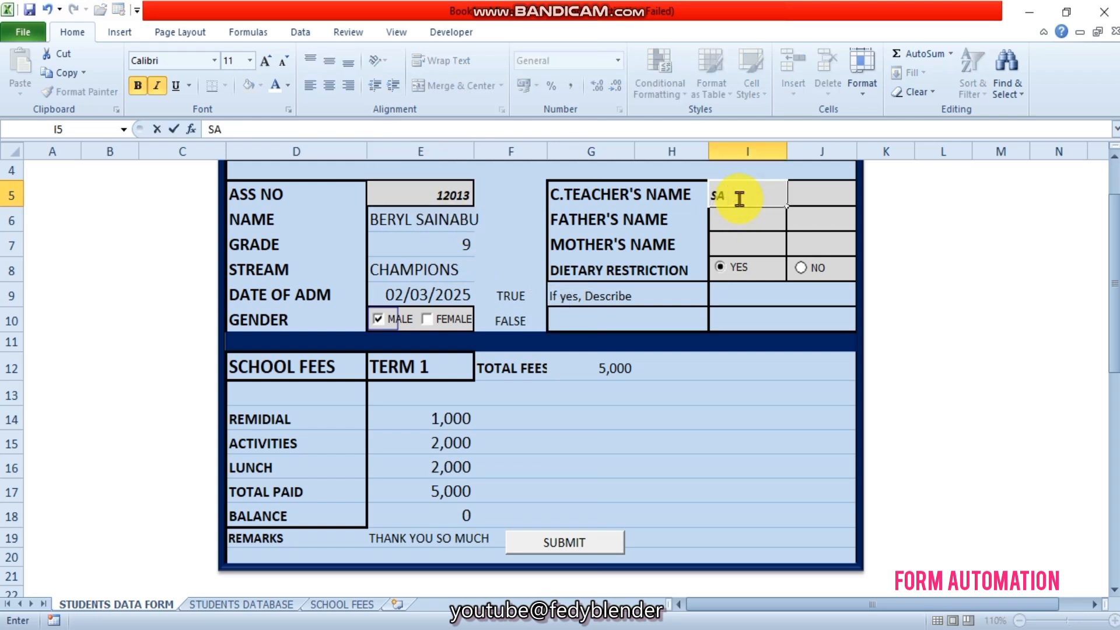
text(NDRA )
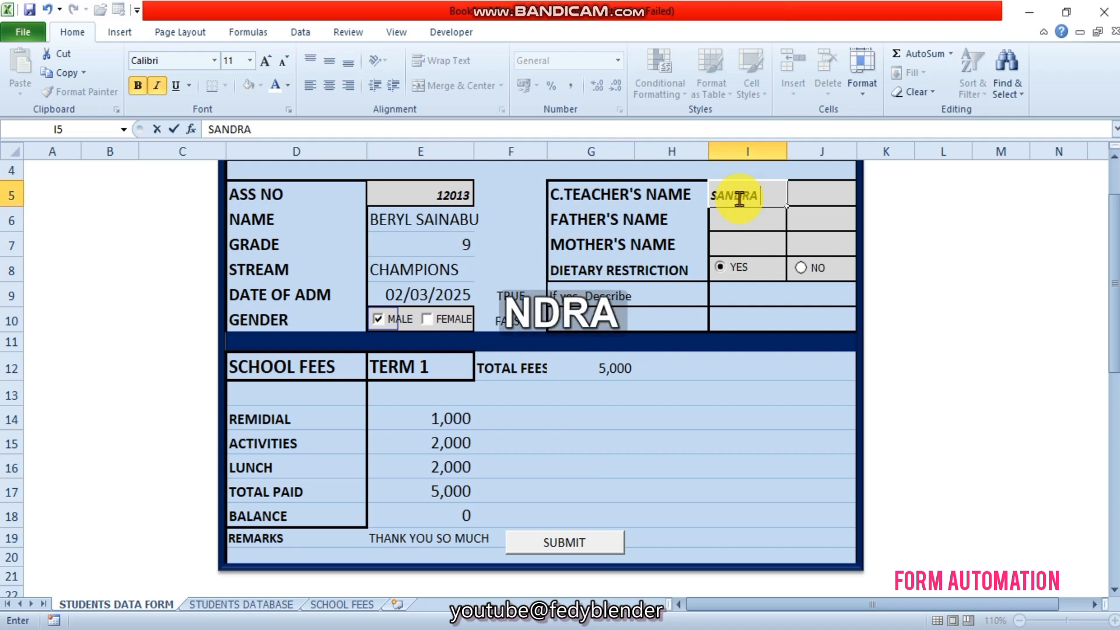
text(OKOTH)
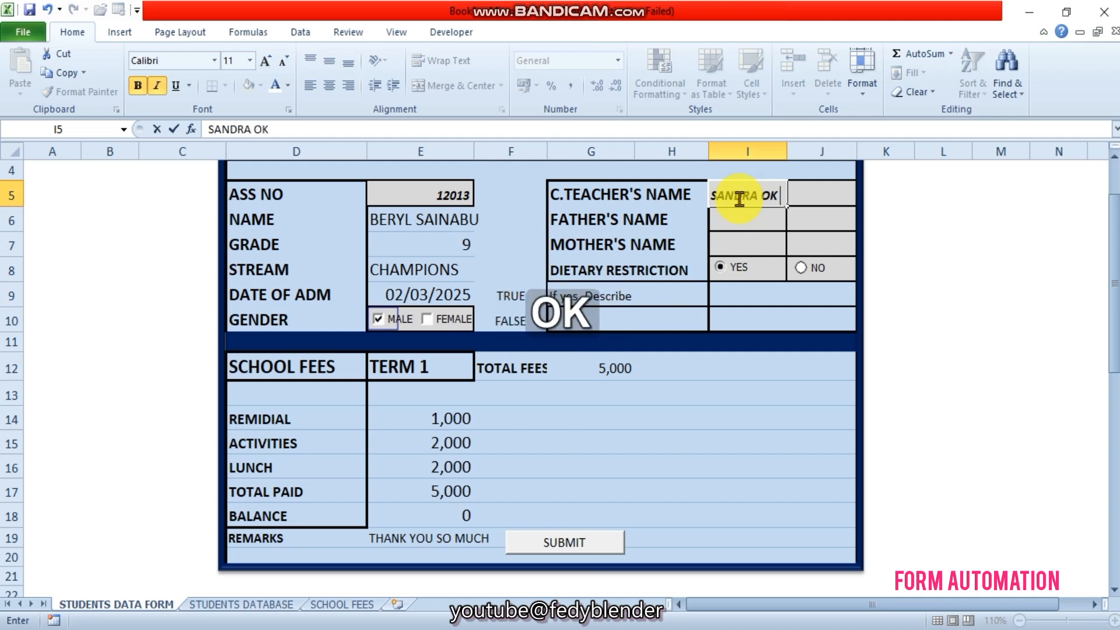
click(739, 220)
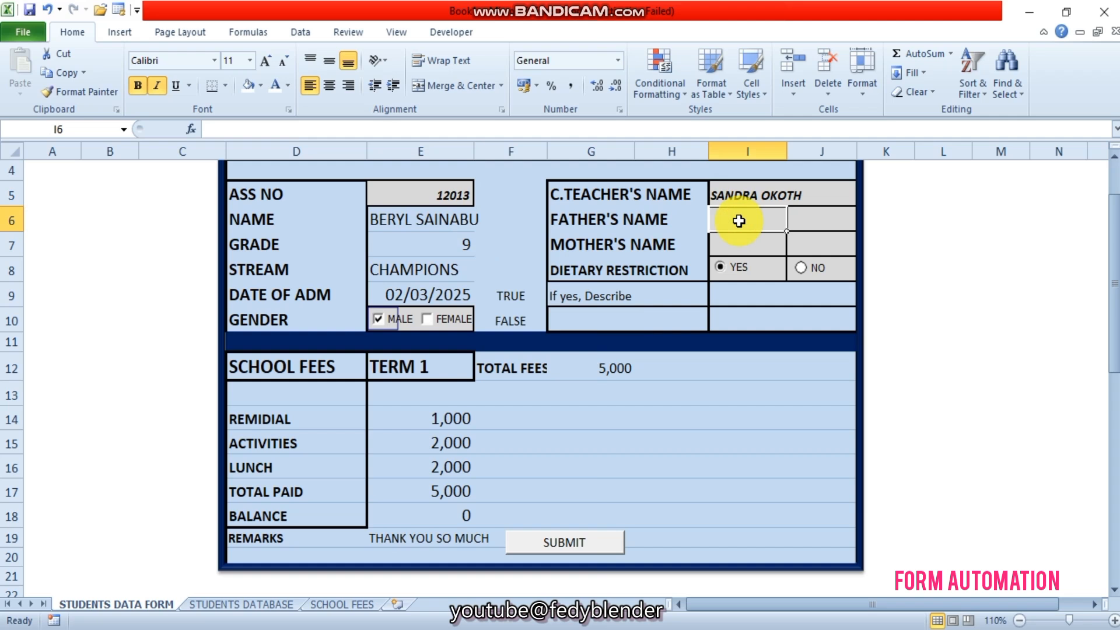
text(PETER)
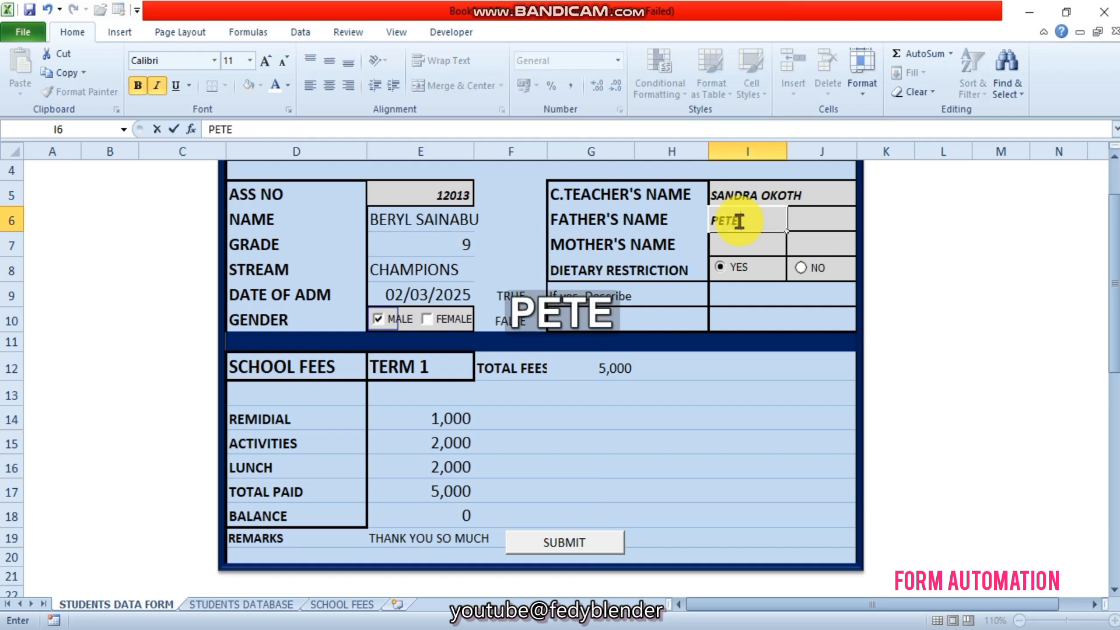
click(750, 264)
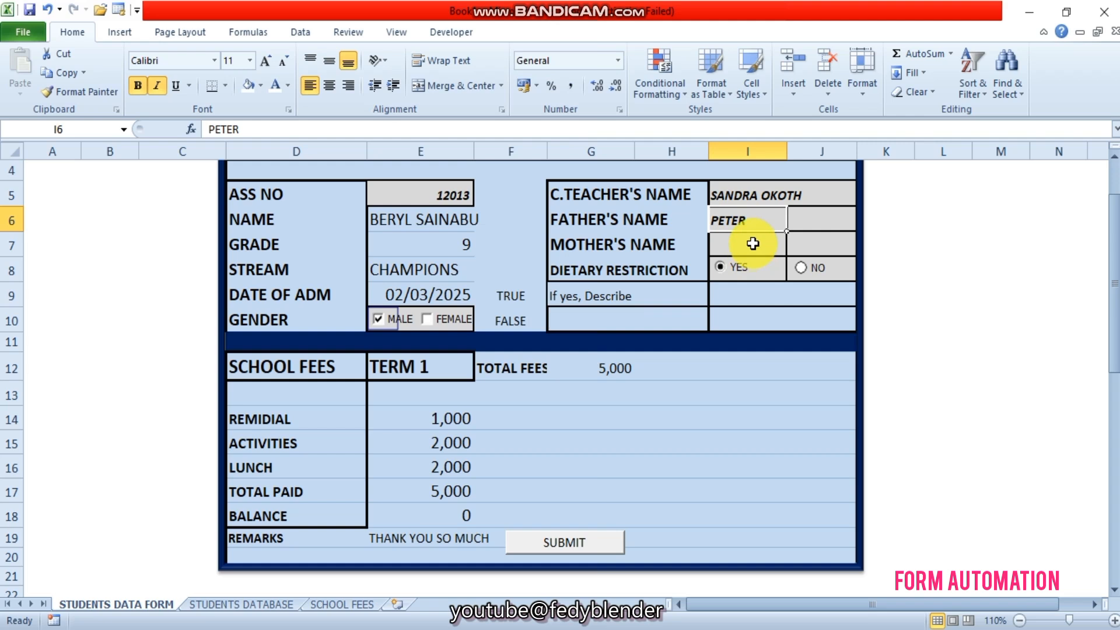
text(JANE)
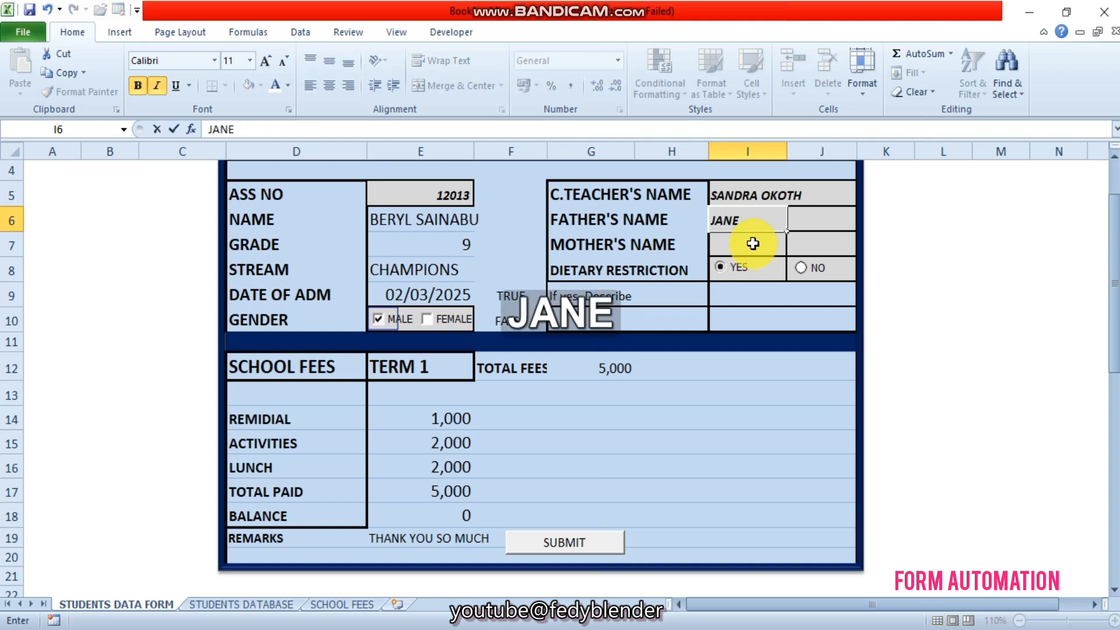
- Set the student's dietary restriction to NO and the gender to FEMALE
click(756, 294)
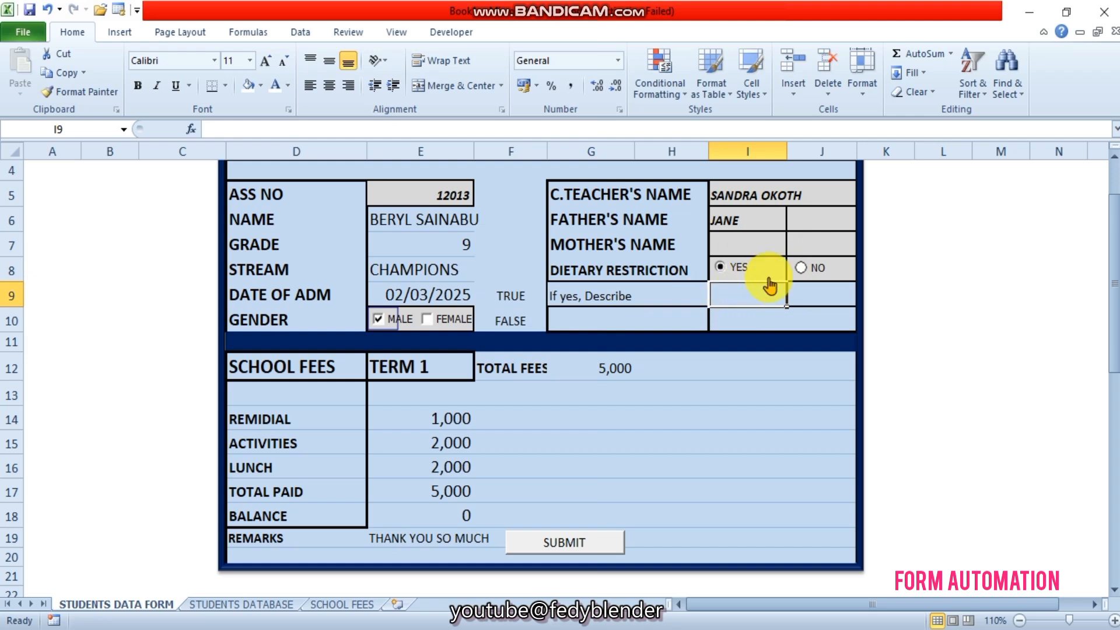
click(801, 268)
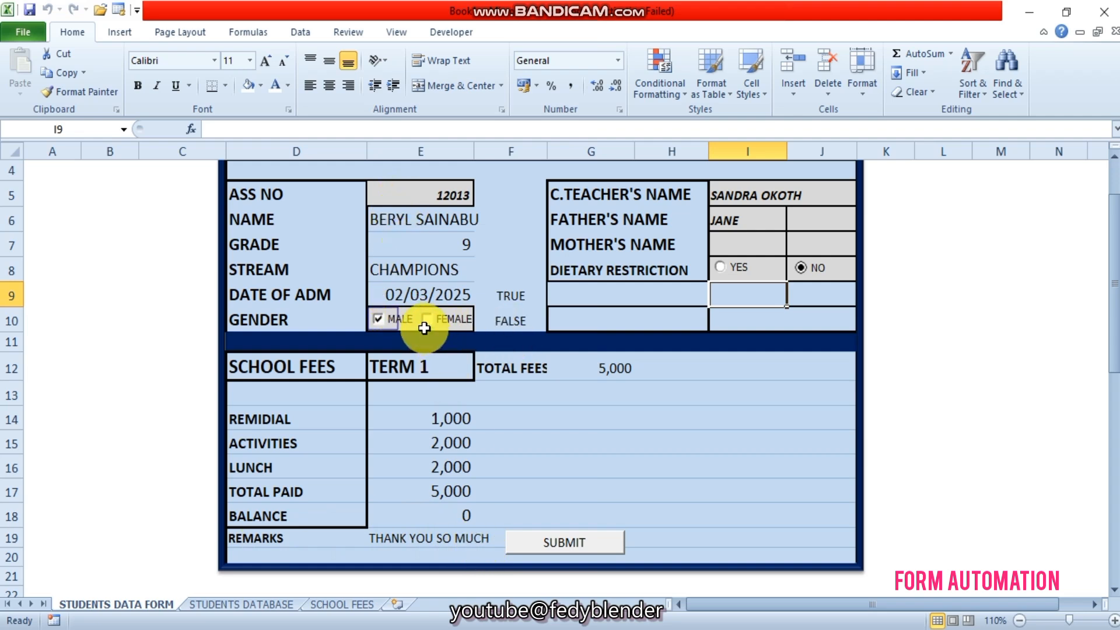
click(380, 319)
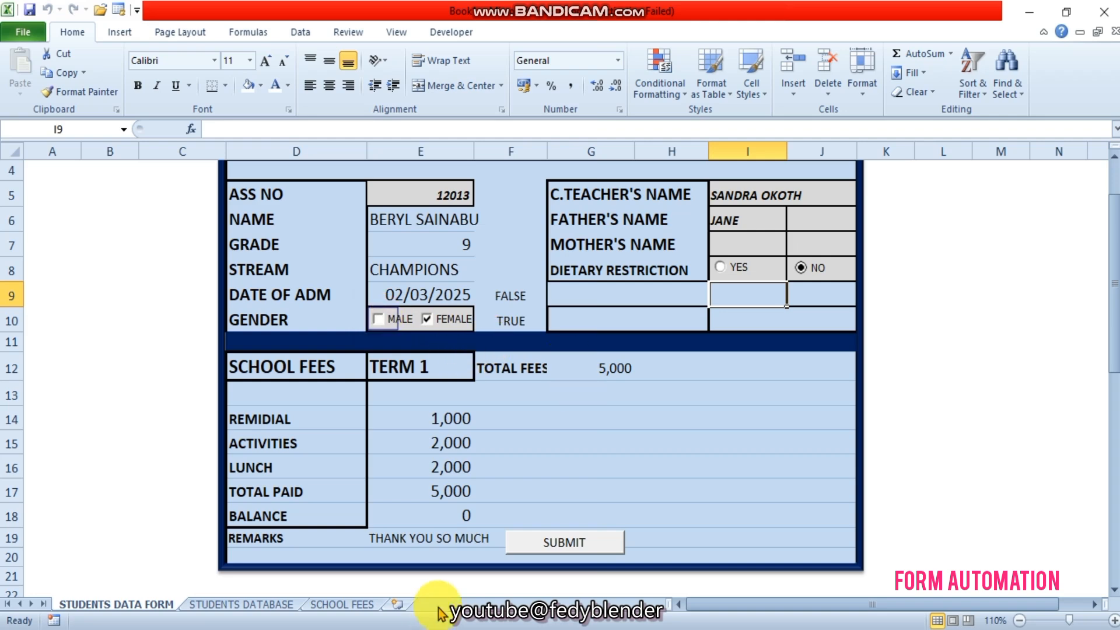
- Submit the third student's form and check the new record through the REMARKS column on the STUDENTS DATABASE sheet
click(564, 553)
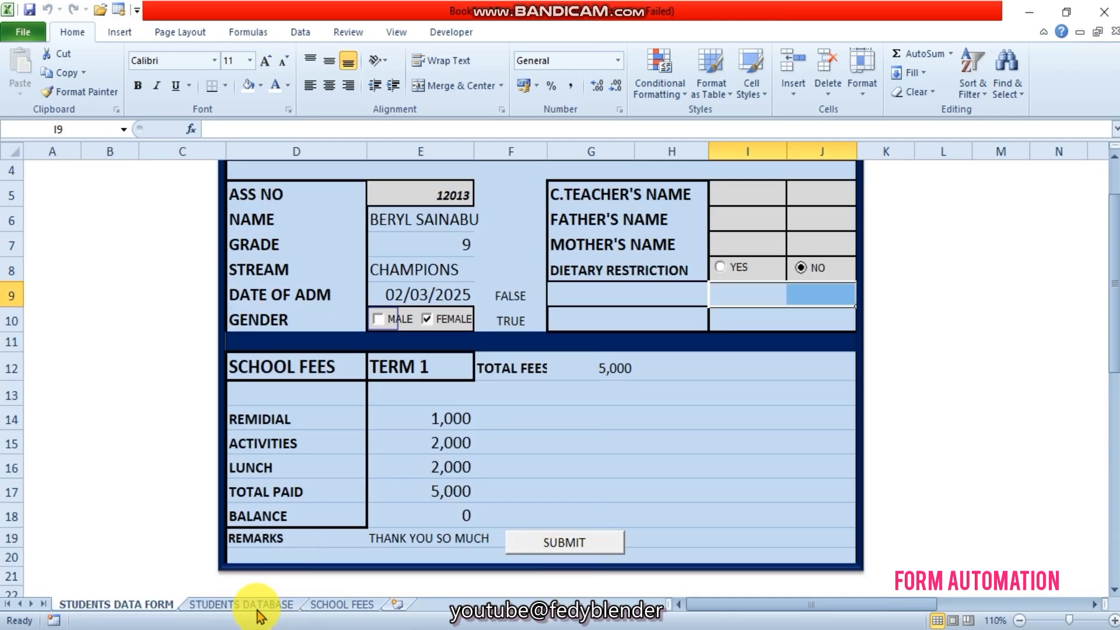
click(244, 607)
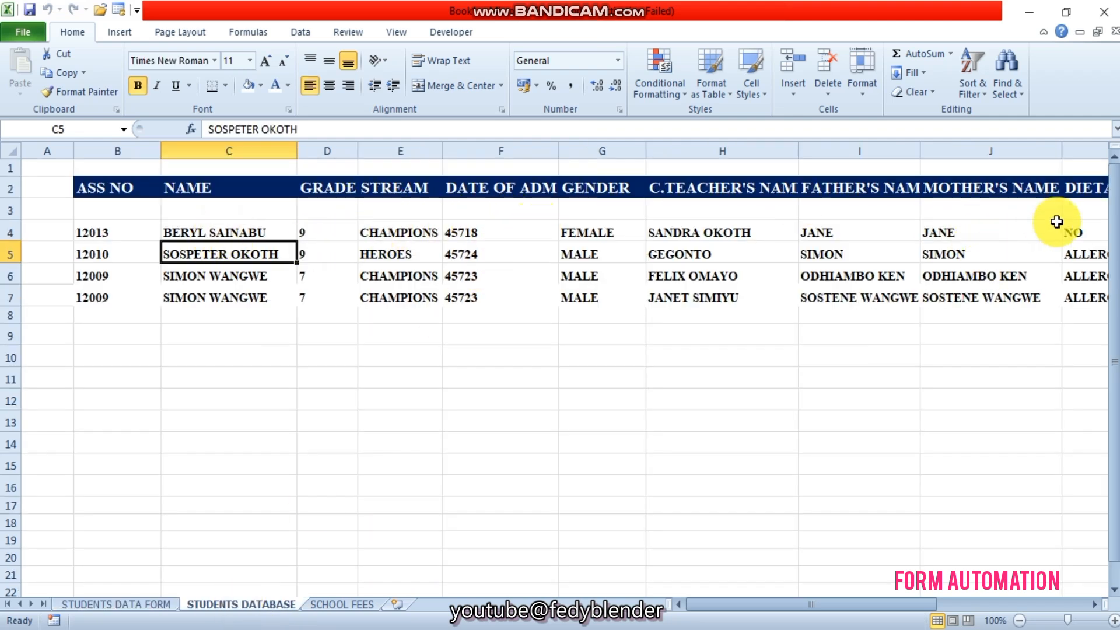
drag(862, 607, 909, 612)
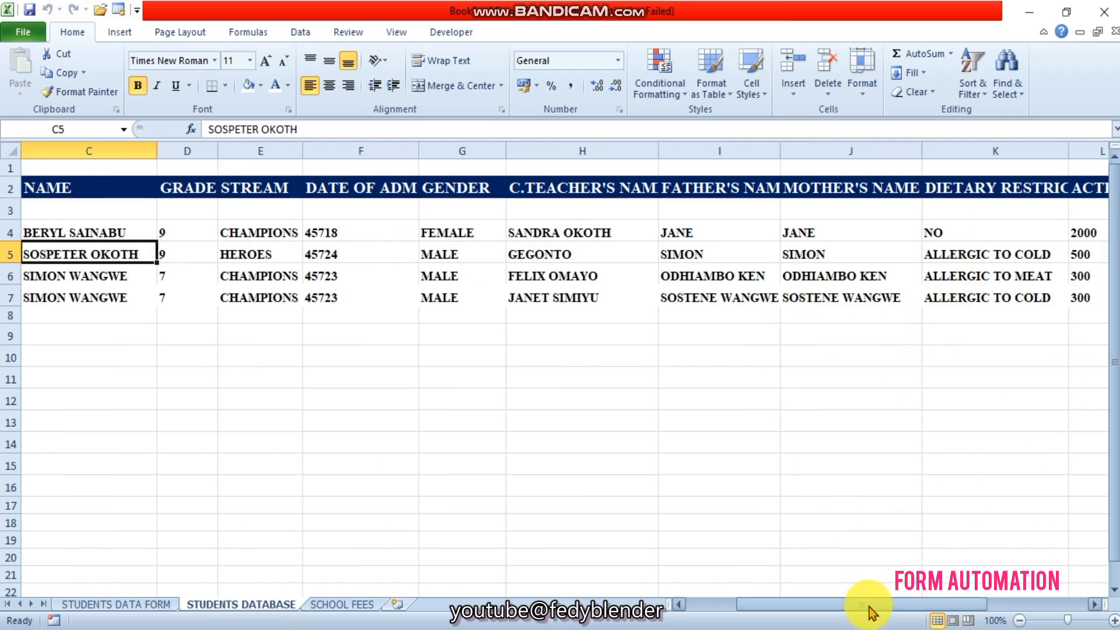
drag(863, 607, 992, 607)
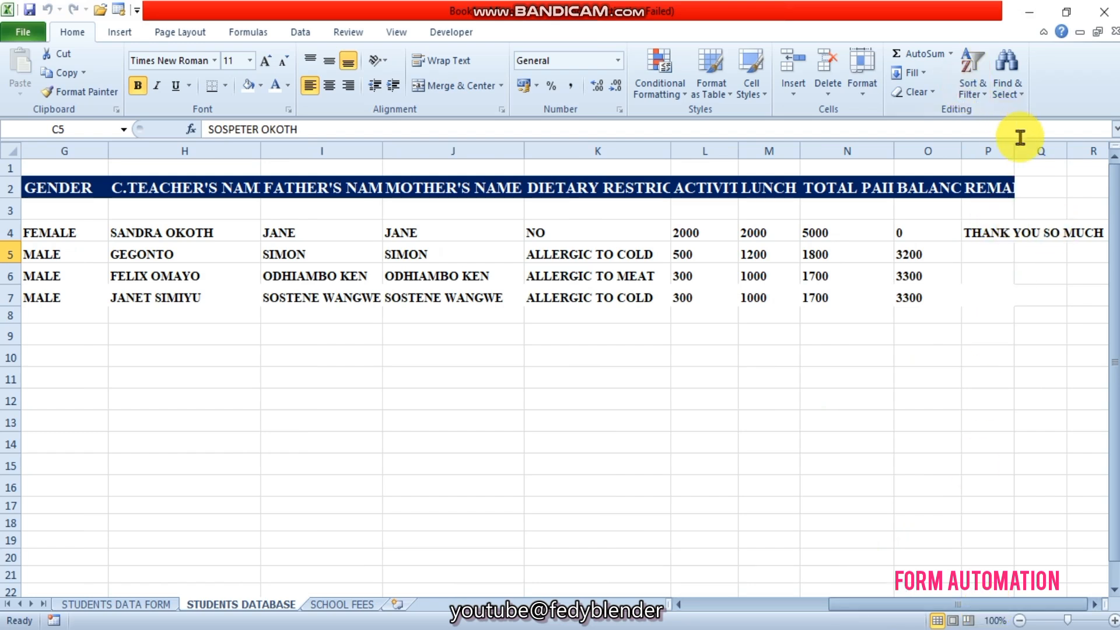
- Widen the REMARKS column P to fit its text and return to the STUDENTS DATA FORM sheet
drag(1013, 146, 1102, 145)
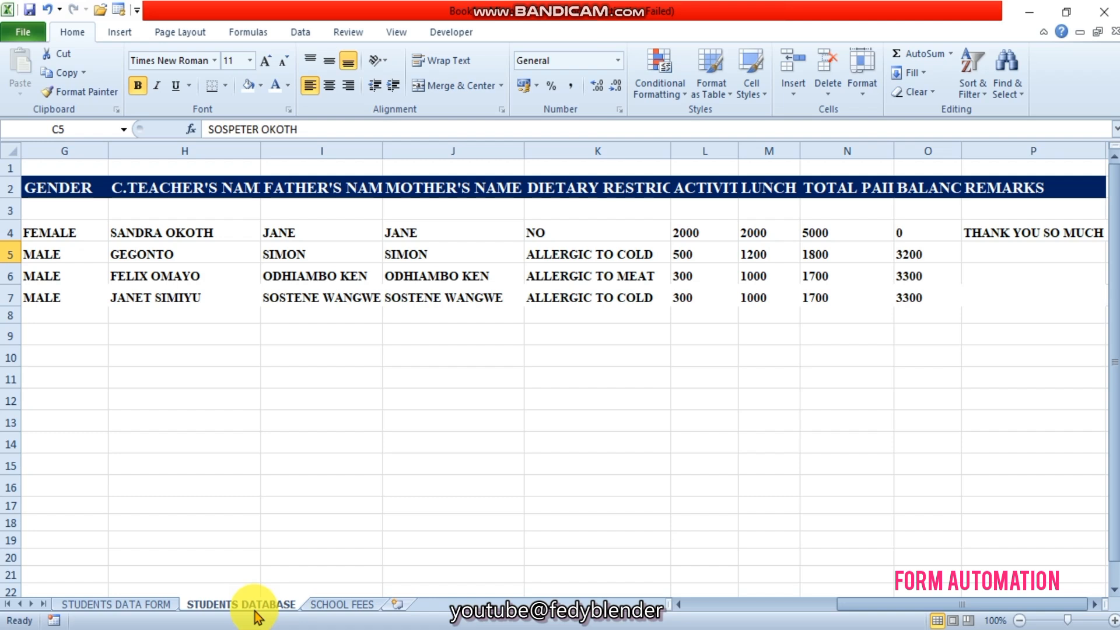
click(149, 604)
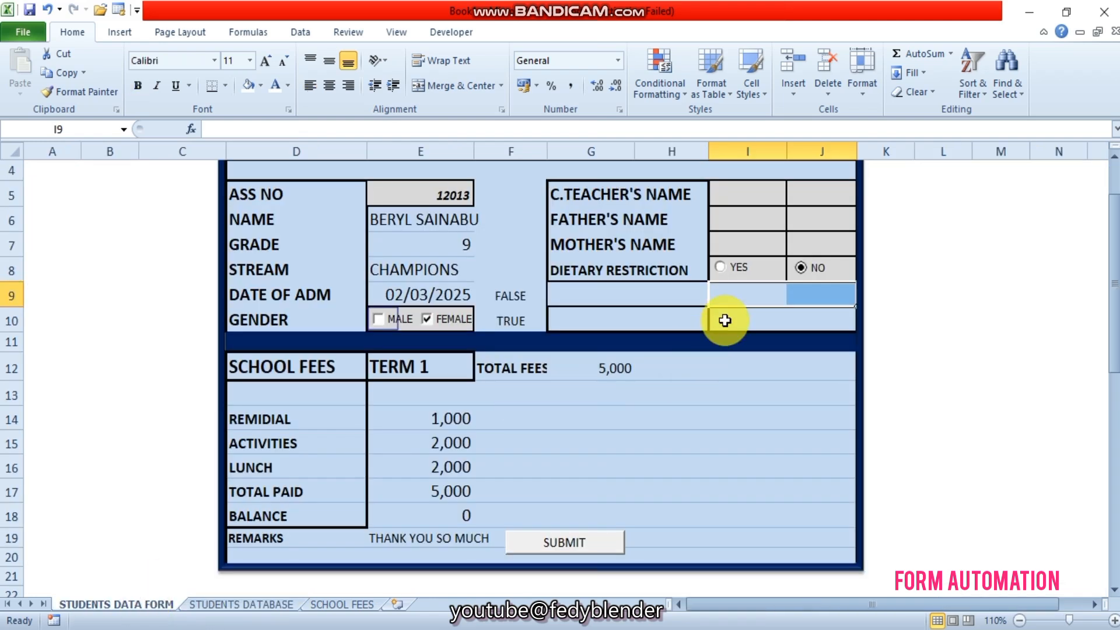